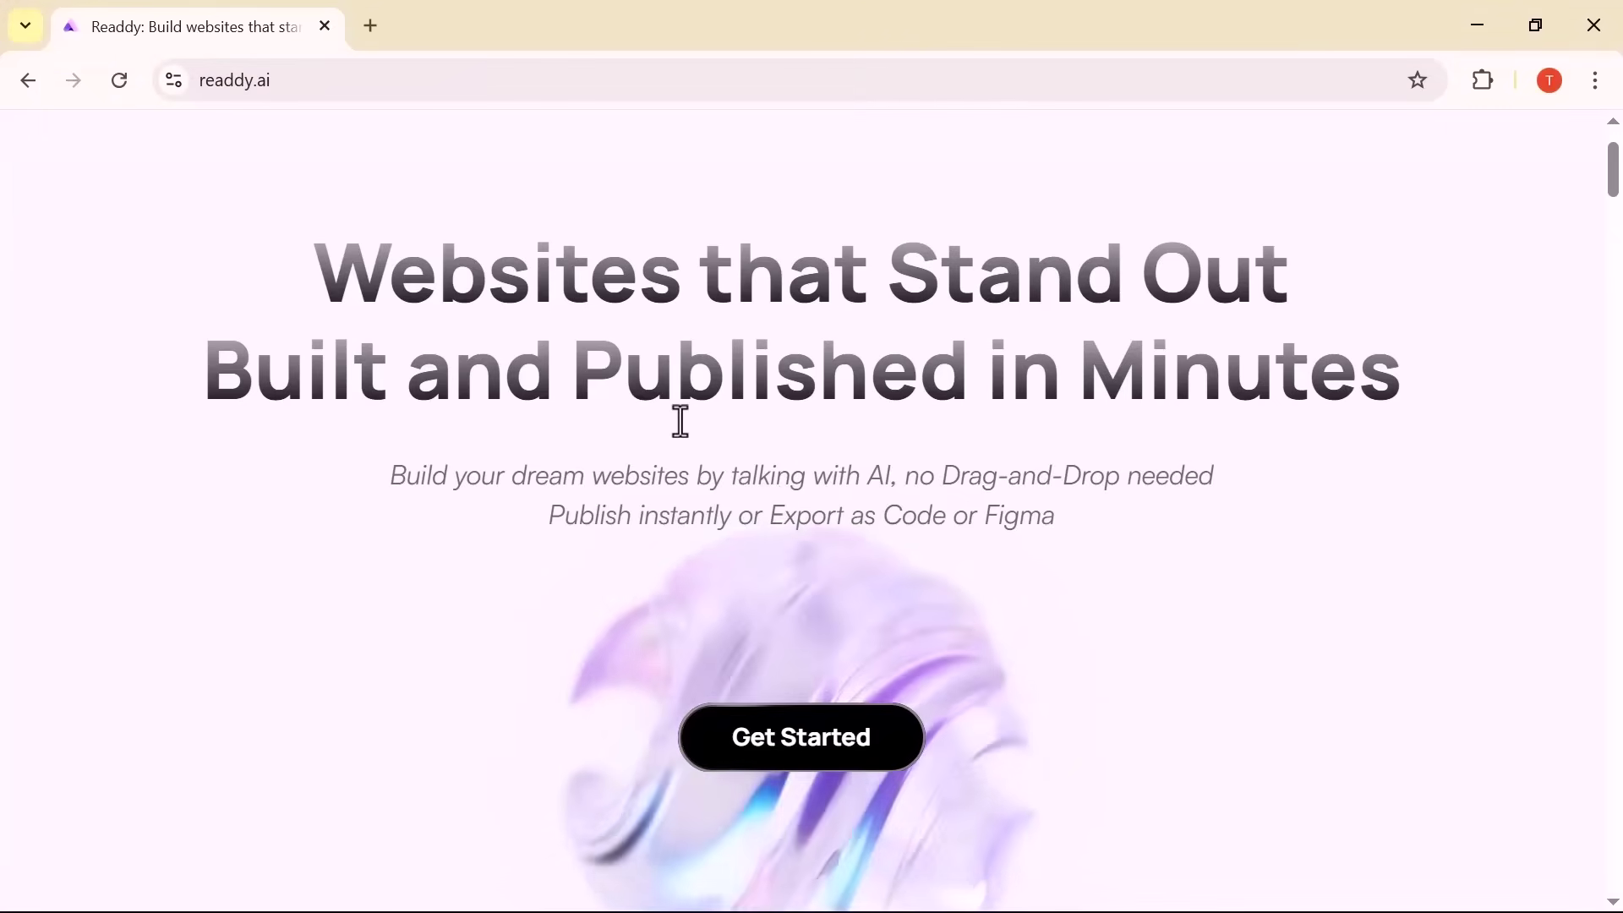
Scroll through the Readdy start page to find the new-project form.
{"action": "scroll", "coordinate": [682, 421], "scroll_direction": "down", "scroll_amount": 15}
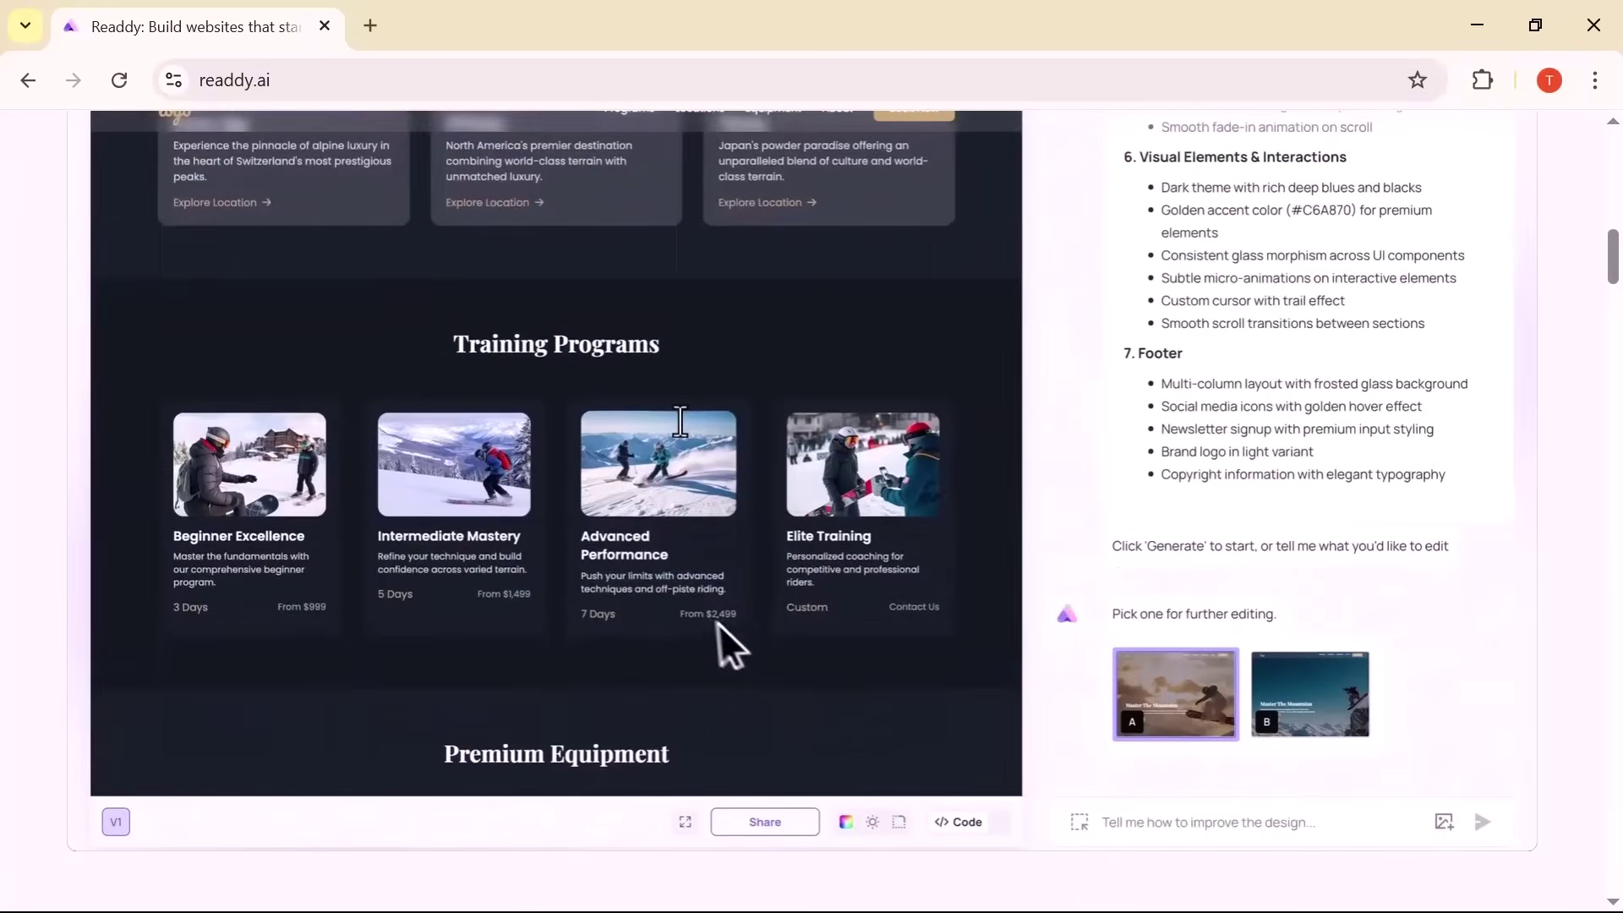
{"action": "scroll", "coordinate": [681, 421], "scroll_direction": "down", "scroll_amount": 10}
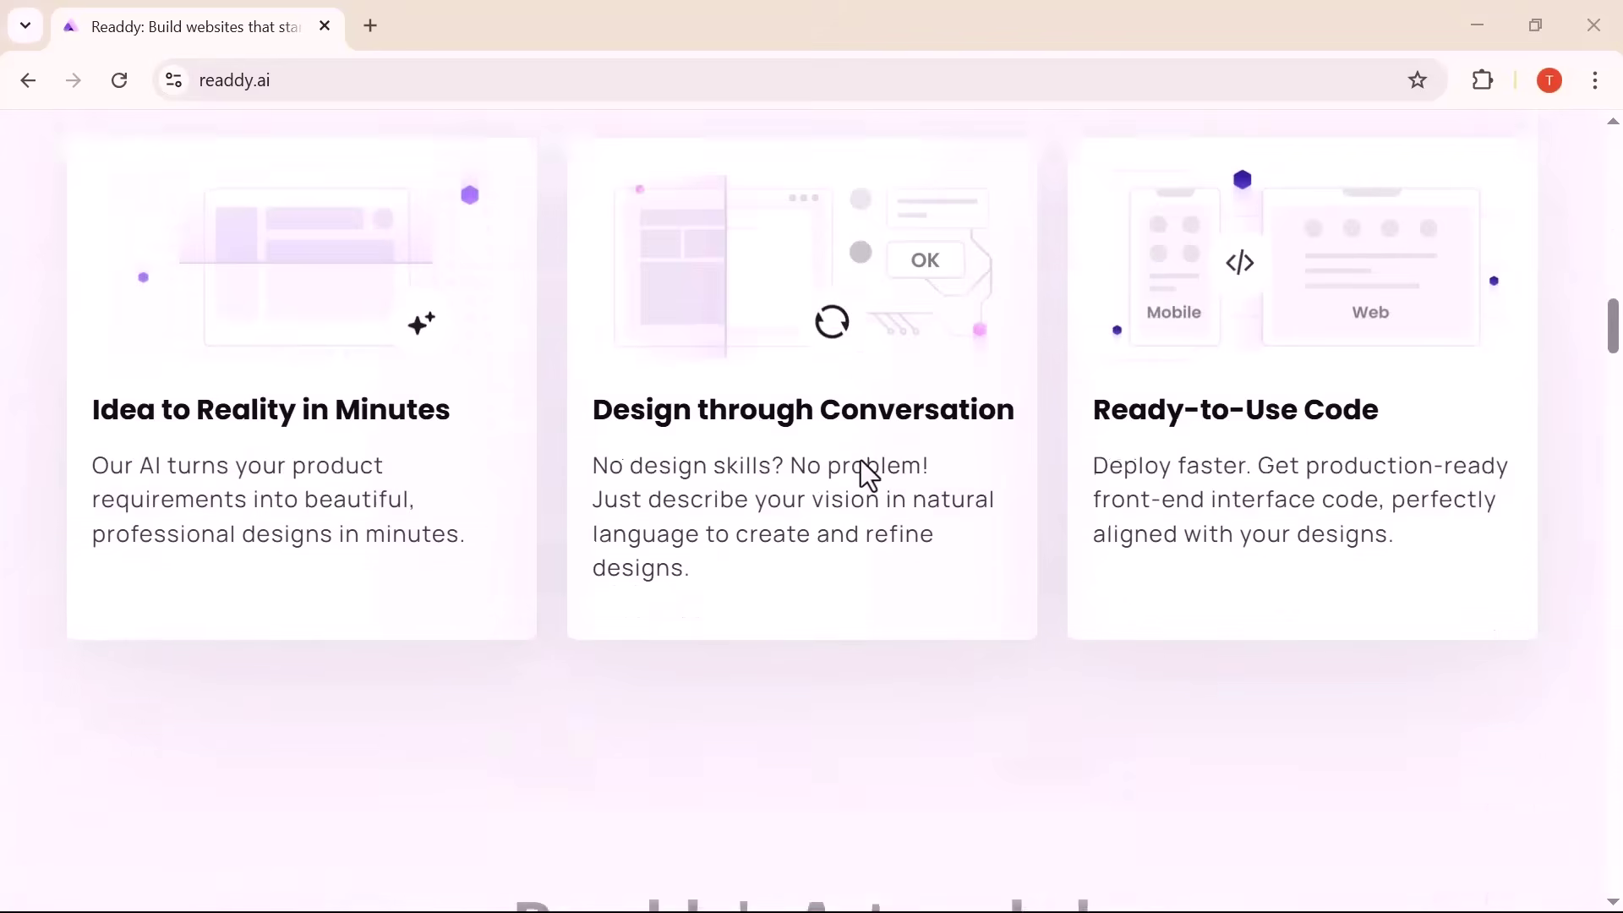
{"action": "scroll", "coordinate": [861, 461], "scroll_direction": "down", "scroll_amount": 8}
{"action": "scroll", "coordinate": [860, 461], "scroll_direction": "up", "scroll_amount": 2}
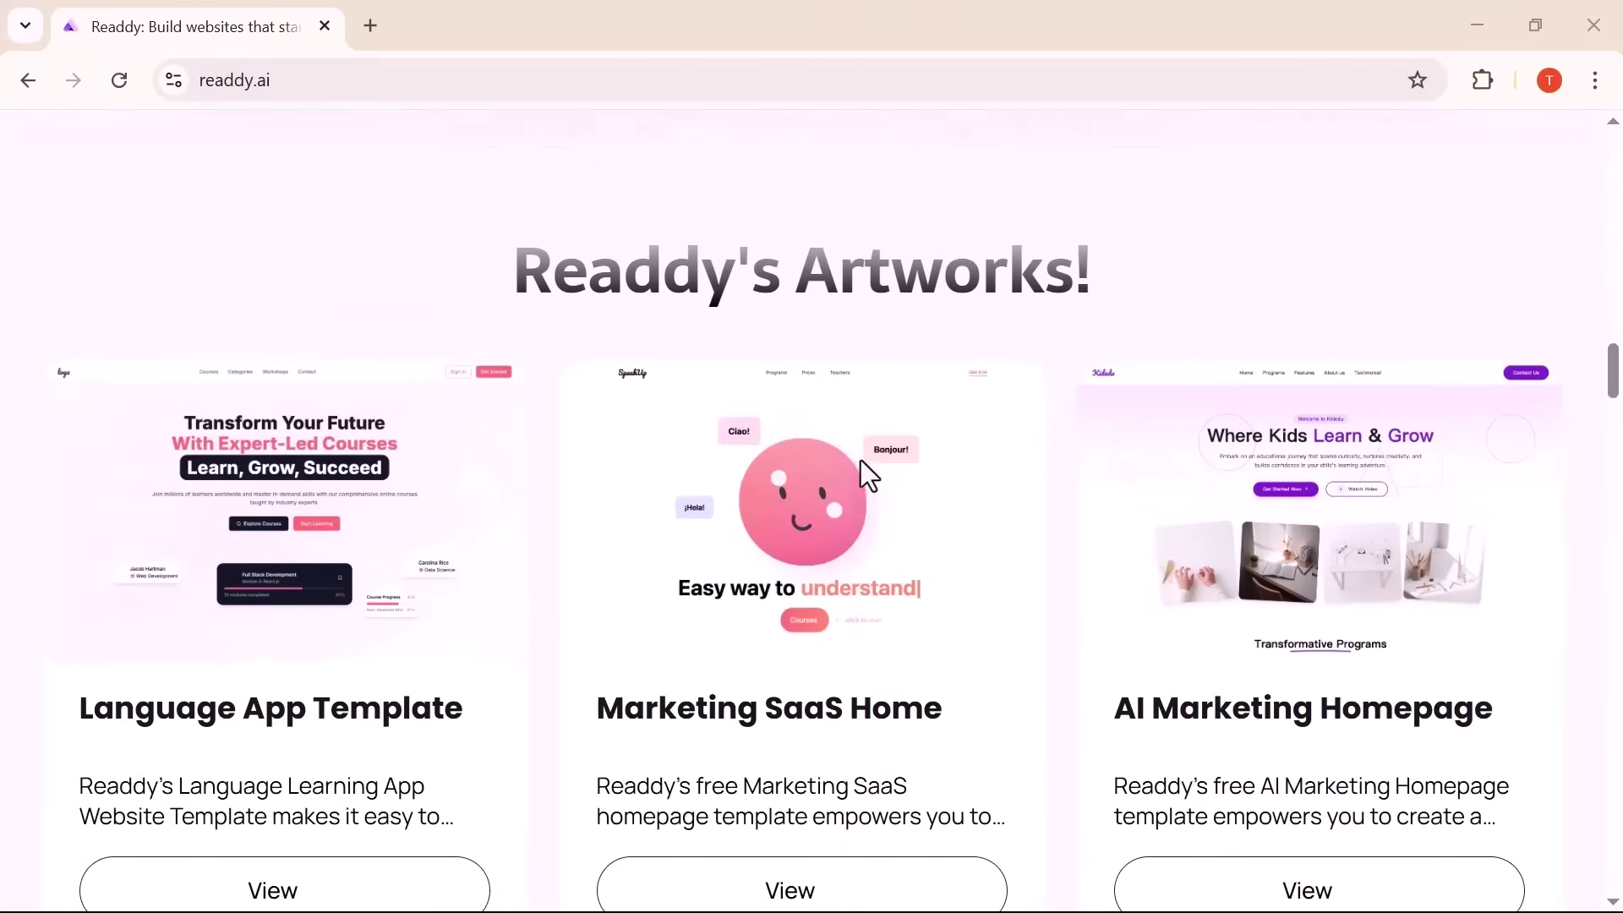
{"action": "scroll", "coordinate": [860, 460], "scroll_direction": "down", "scroll_amount": 10}
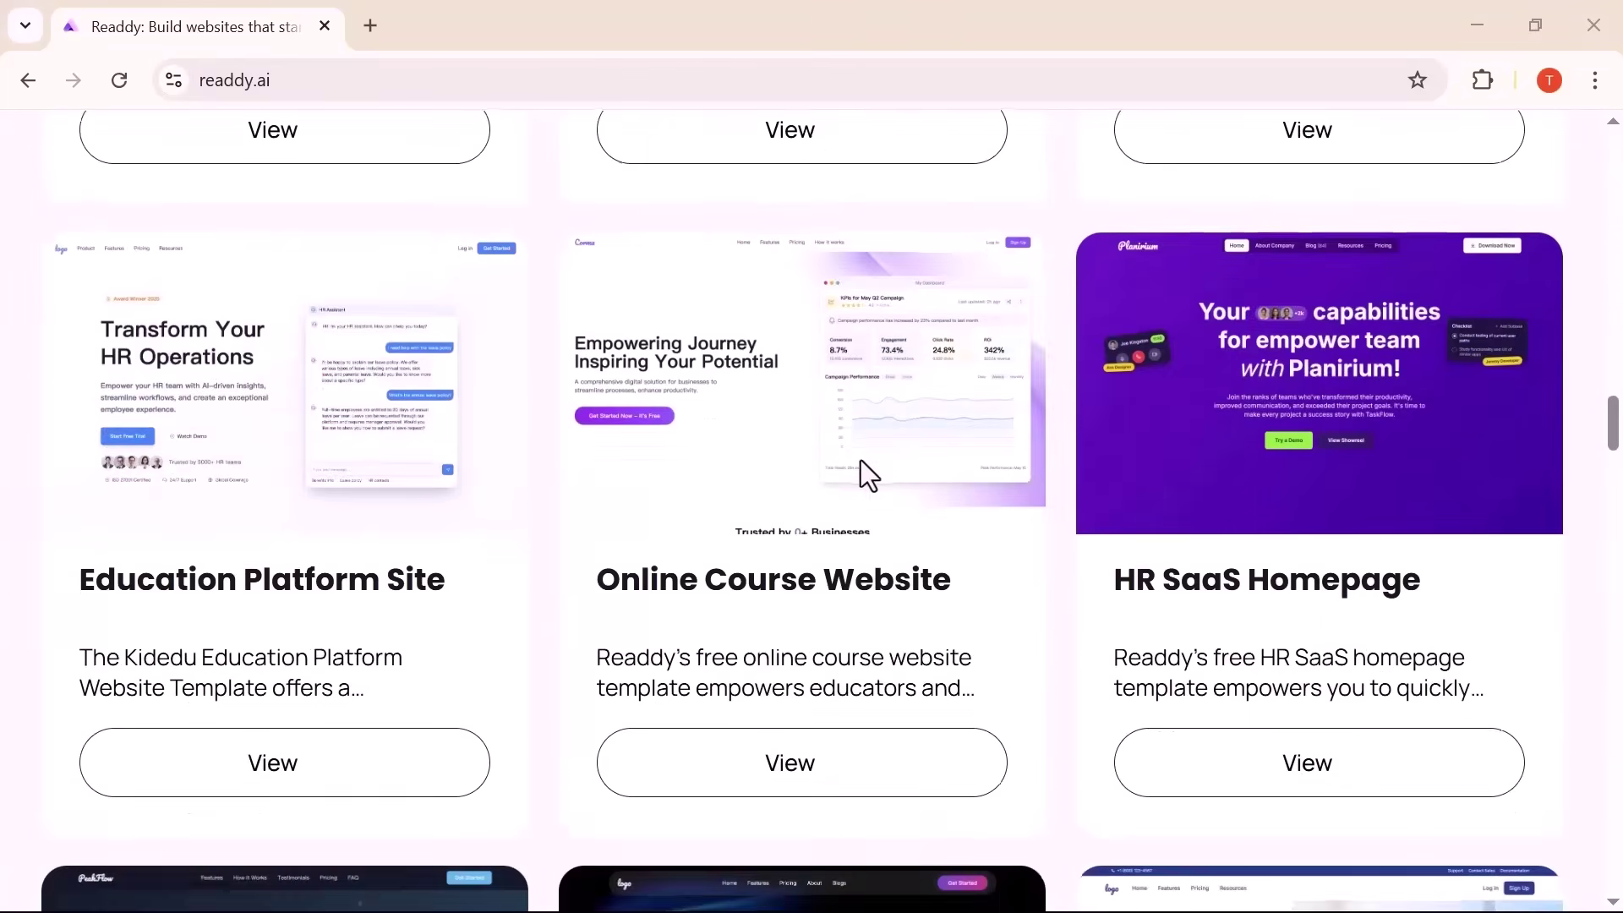
{"action": "scroll", "coordinate": [860, 460], "scroll_direction": "down", "scroll_amount": 15}
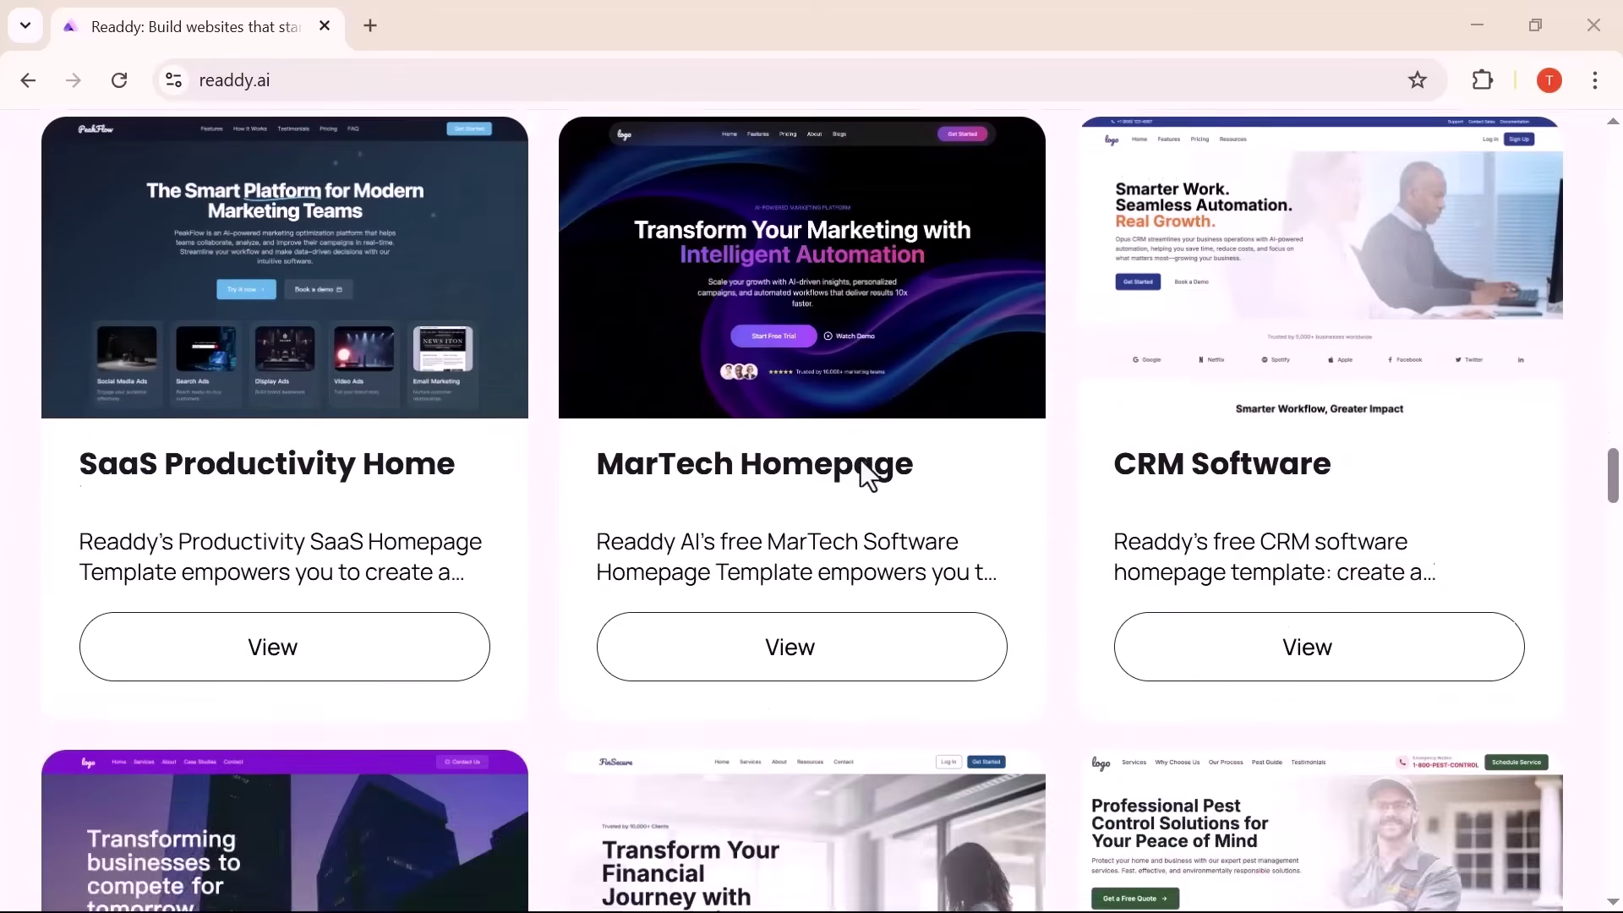
{"action": "scroll", "coordinate": [861, 460], "scroll_direction": "down", "scroll_amount": 14}
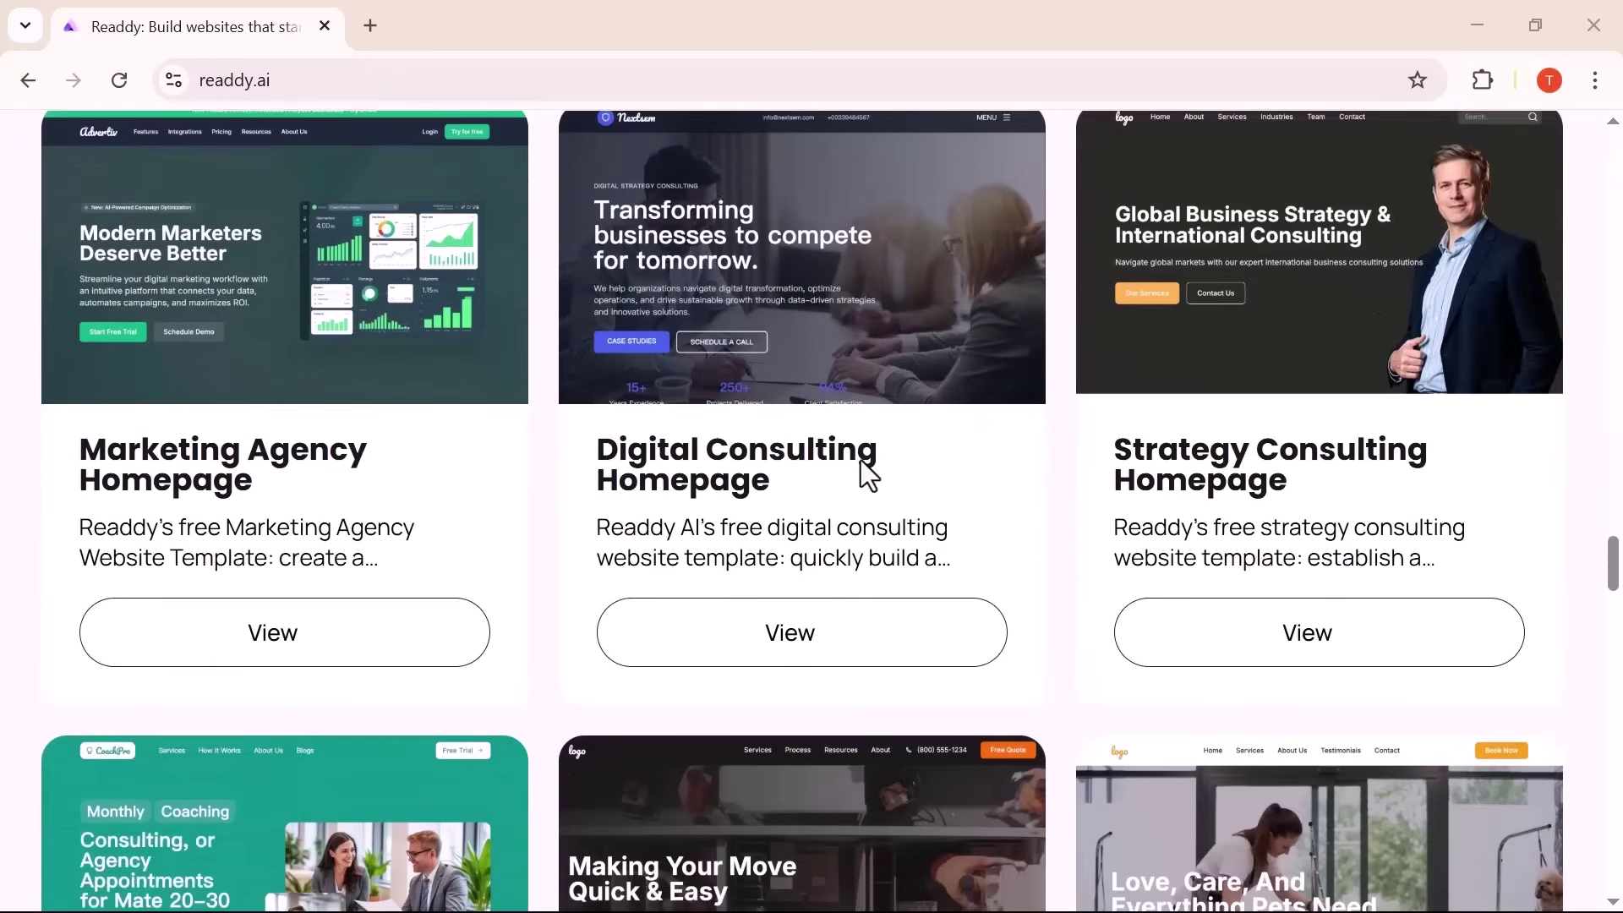
{"action": "scroll", "coordinate": [860, 460], "scroll_direction": "down", "scroll_amount": 15}
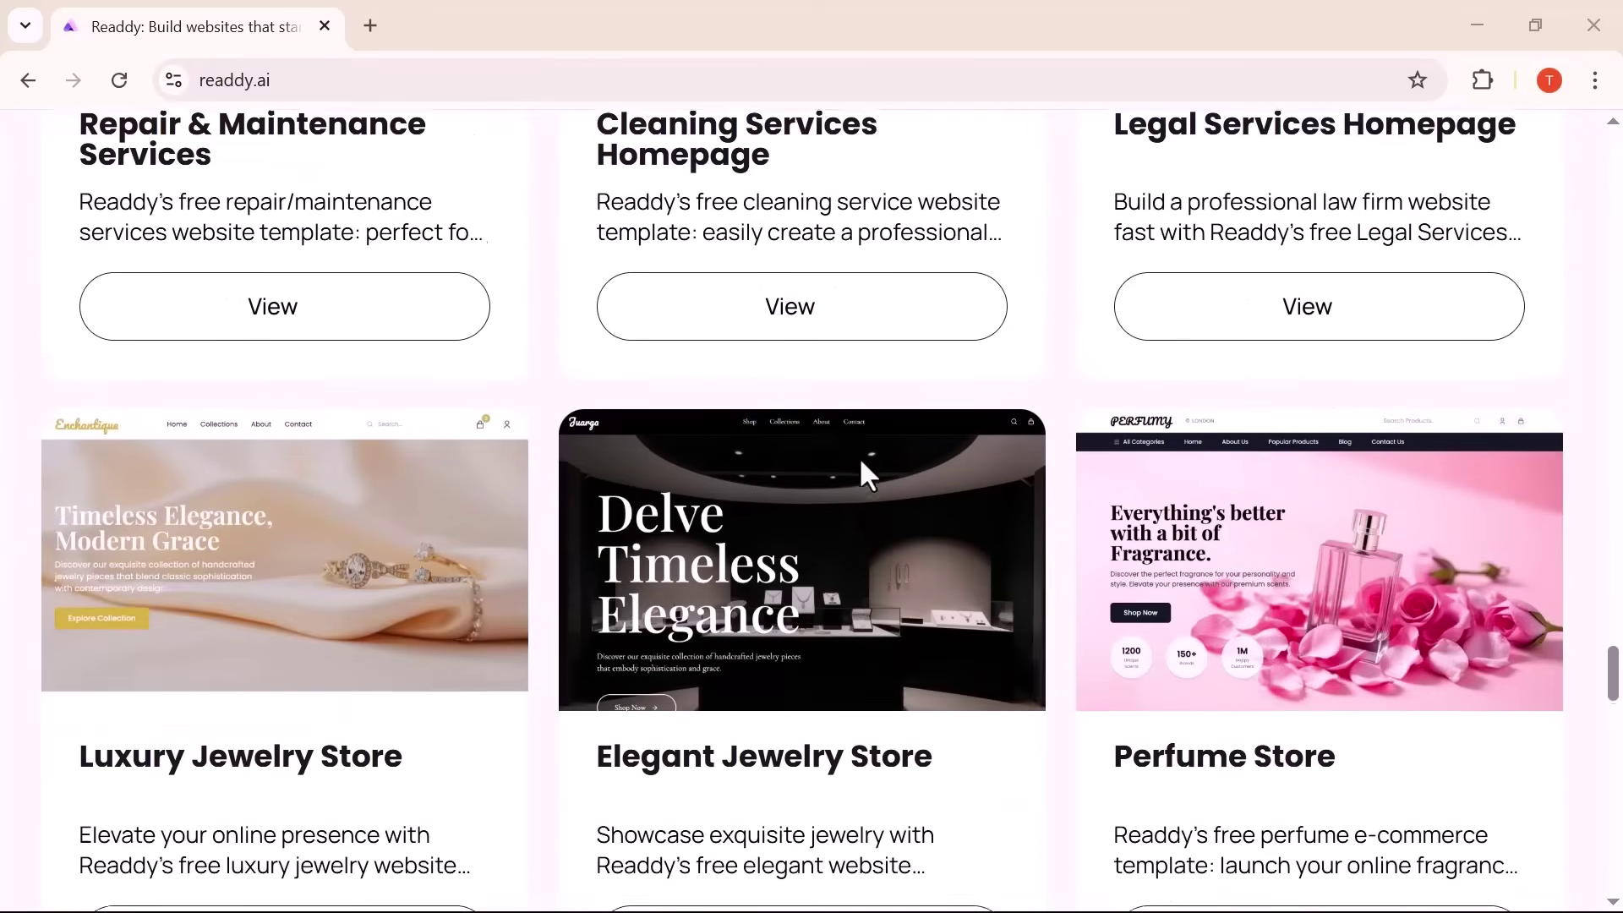
{"action": "scroll", "coordinate": [861, 460], "scroll_direction": "down", "scroll_amount": 20}
{"action": "scroll", "coordinate": [860, 460], "scroll_direction": "up", "scroll_amount": 10}
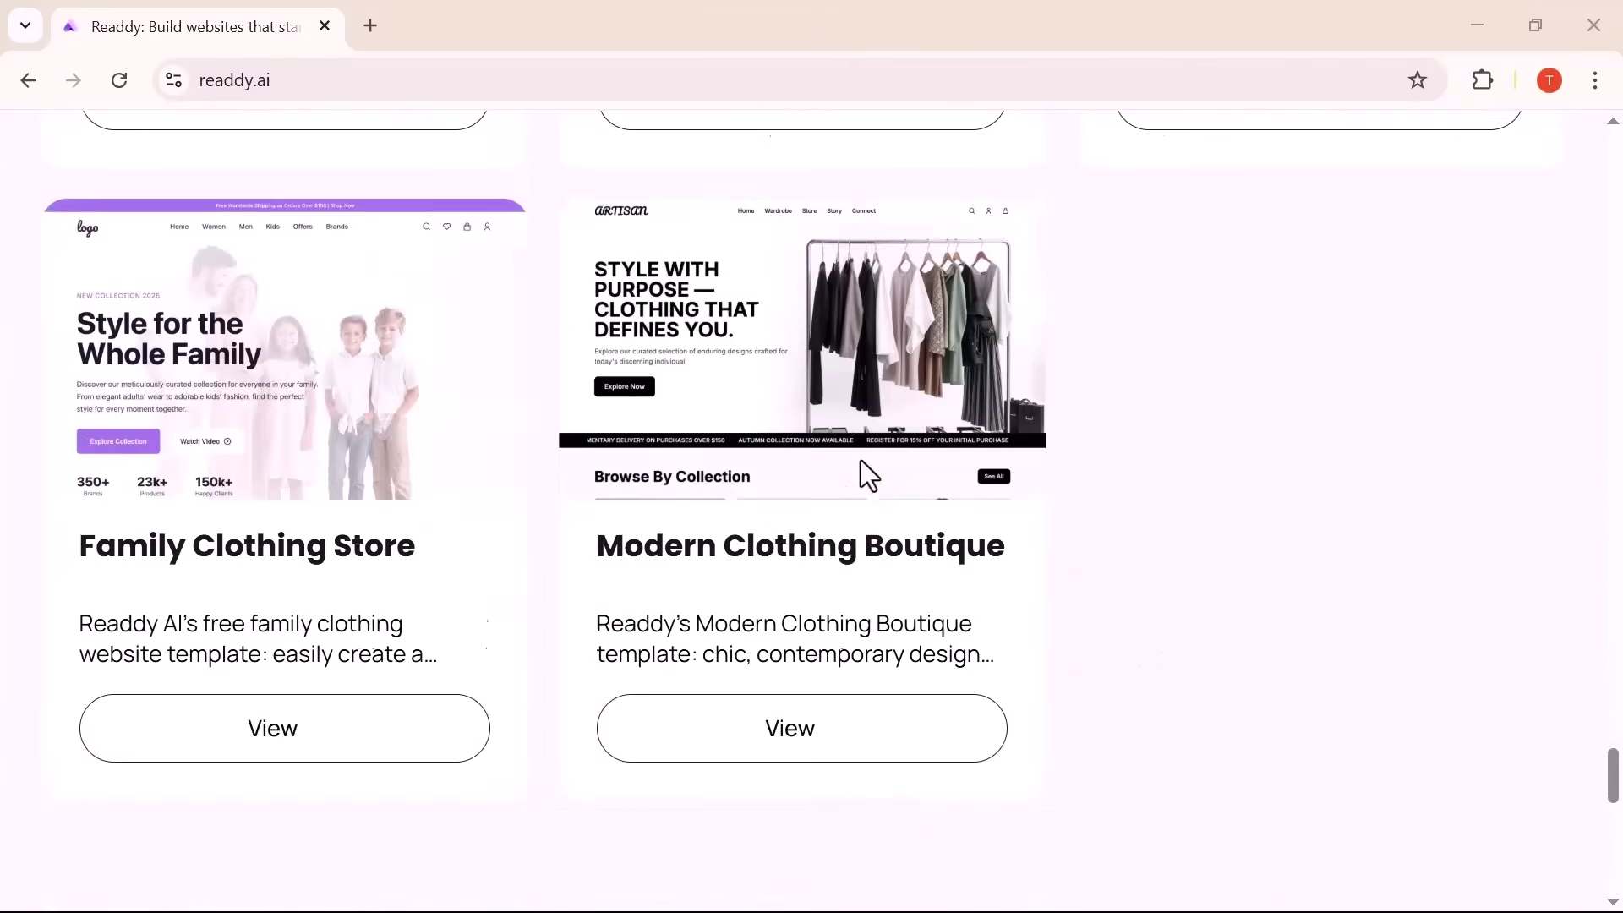
{"action": "scroll", "coordinate": [860, 460], "scroll_direction": "up", "scroll_amount": 20}
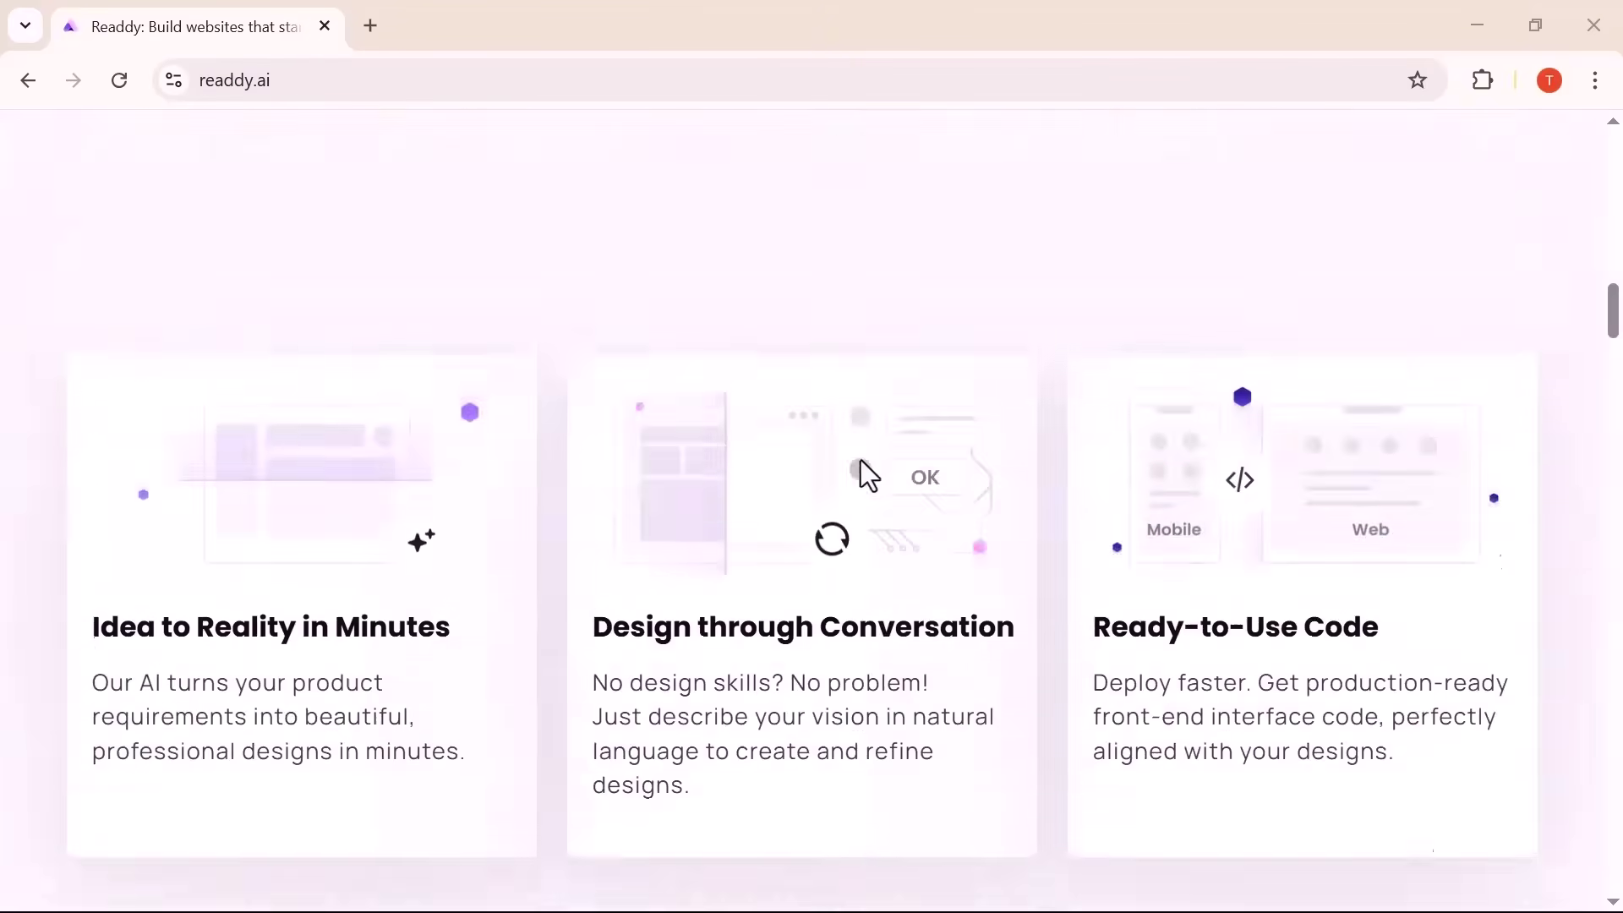
{"action": "scroll", "coordinate": [861, 460], "scroll_direction": "up", "scroll_amount": 3}
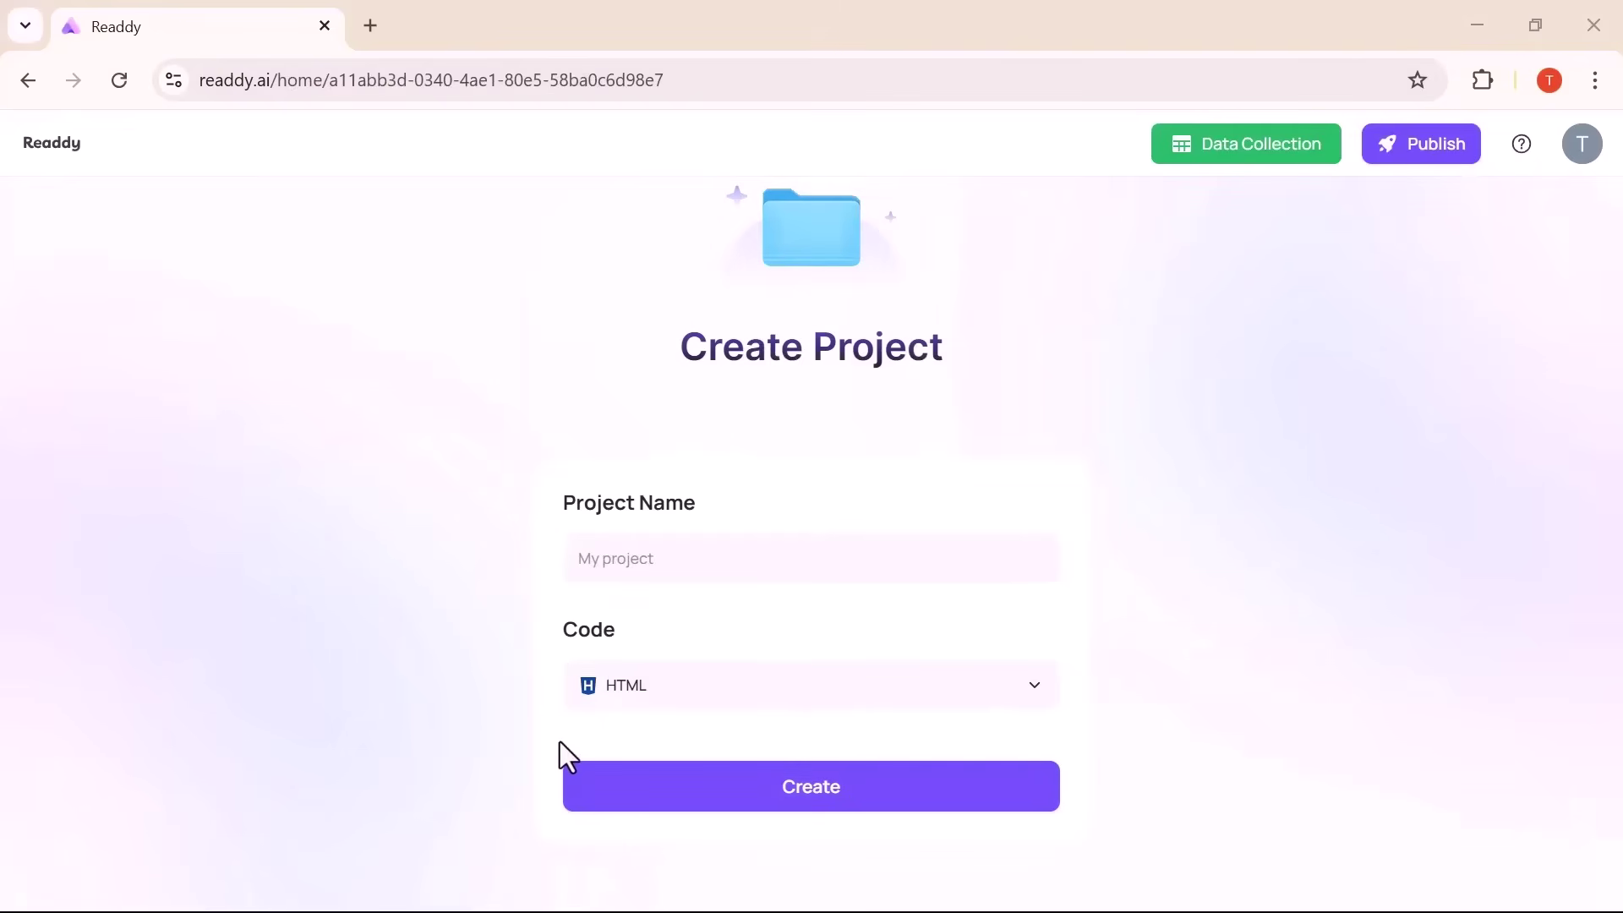
Name the new project TechPro, keep HTML as its code framework, and create it.
{"action": "left_click", "coordinate": [661, 546]}
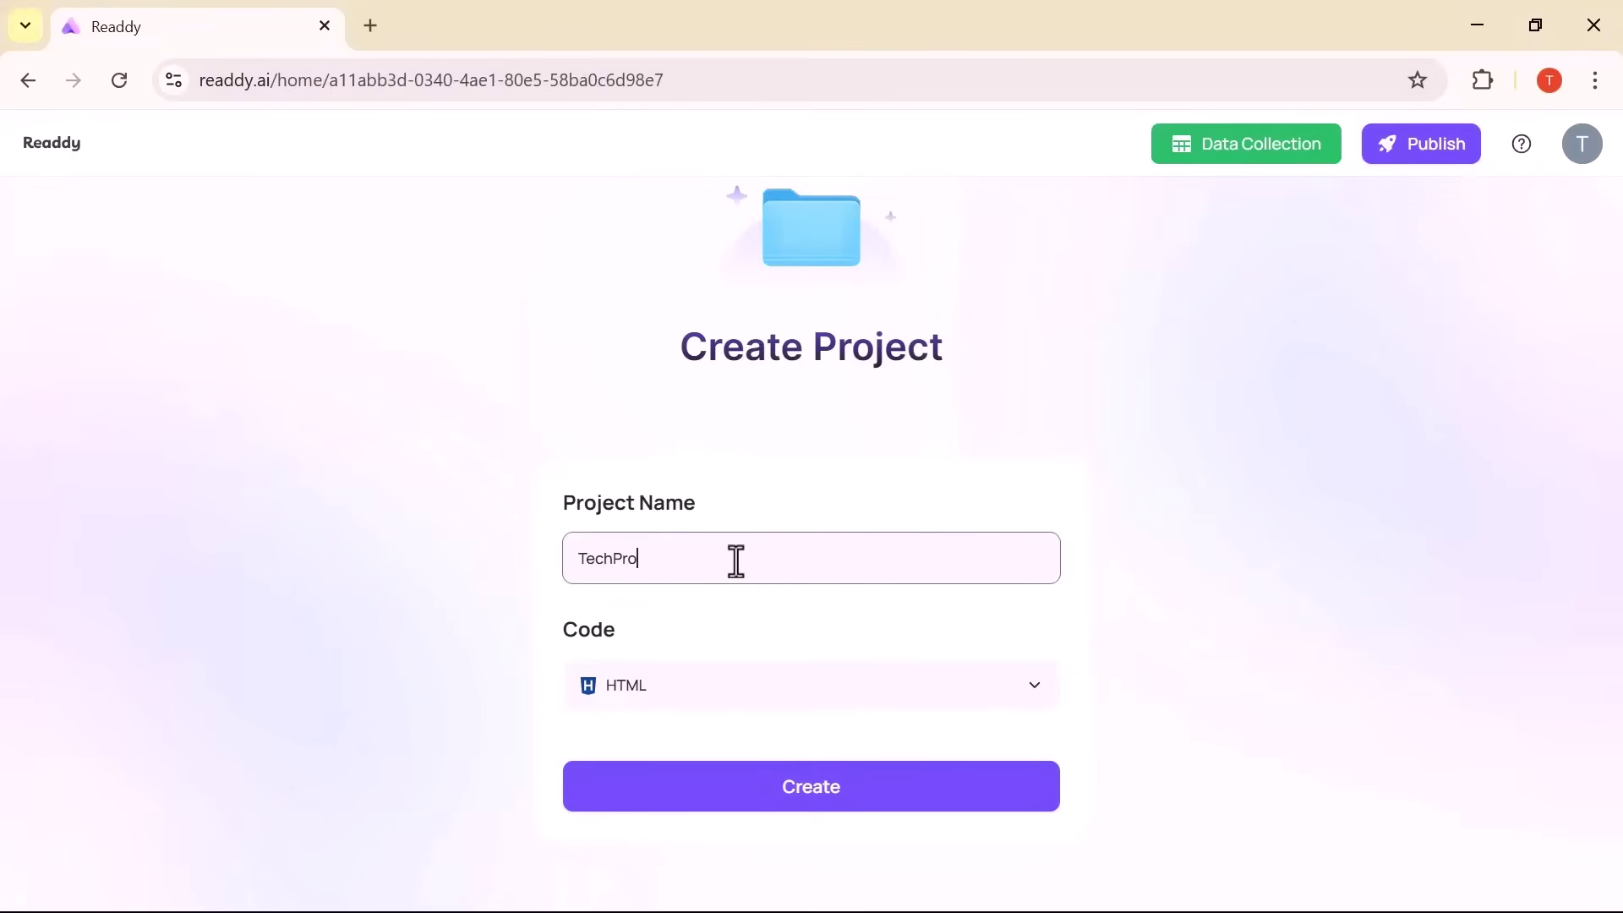
{"action": "left_click", "coordinate": [772, 695]}
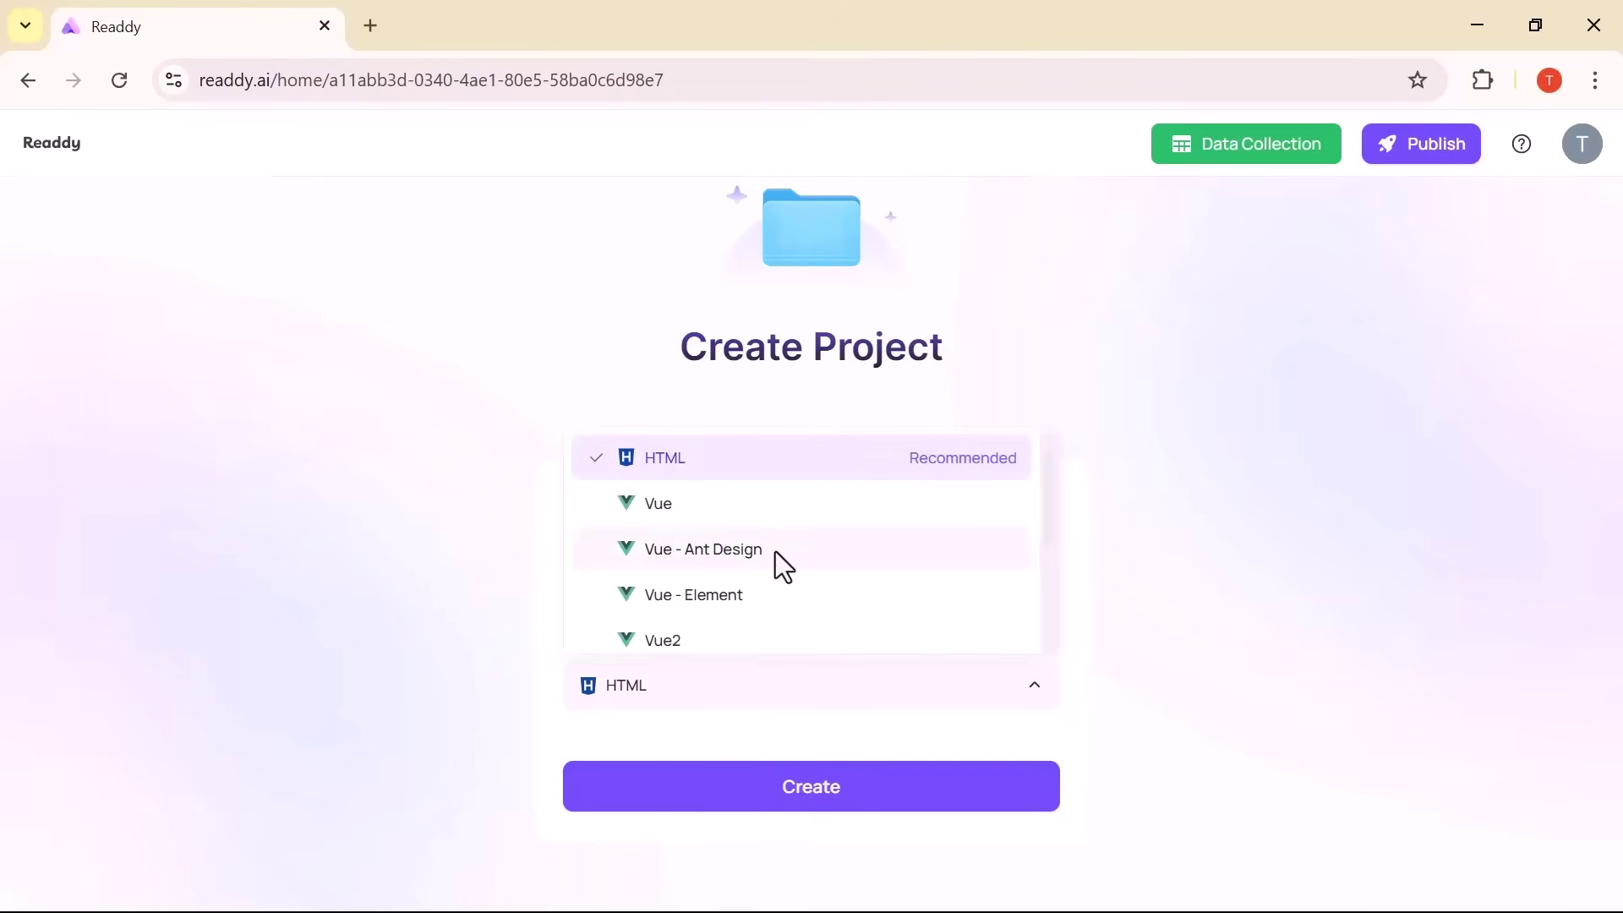
{"action": "scroll", "coordinate": [815, 475], "scroll_direction": "down", "scroll_amount": 3}
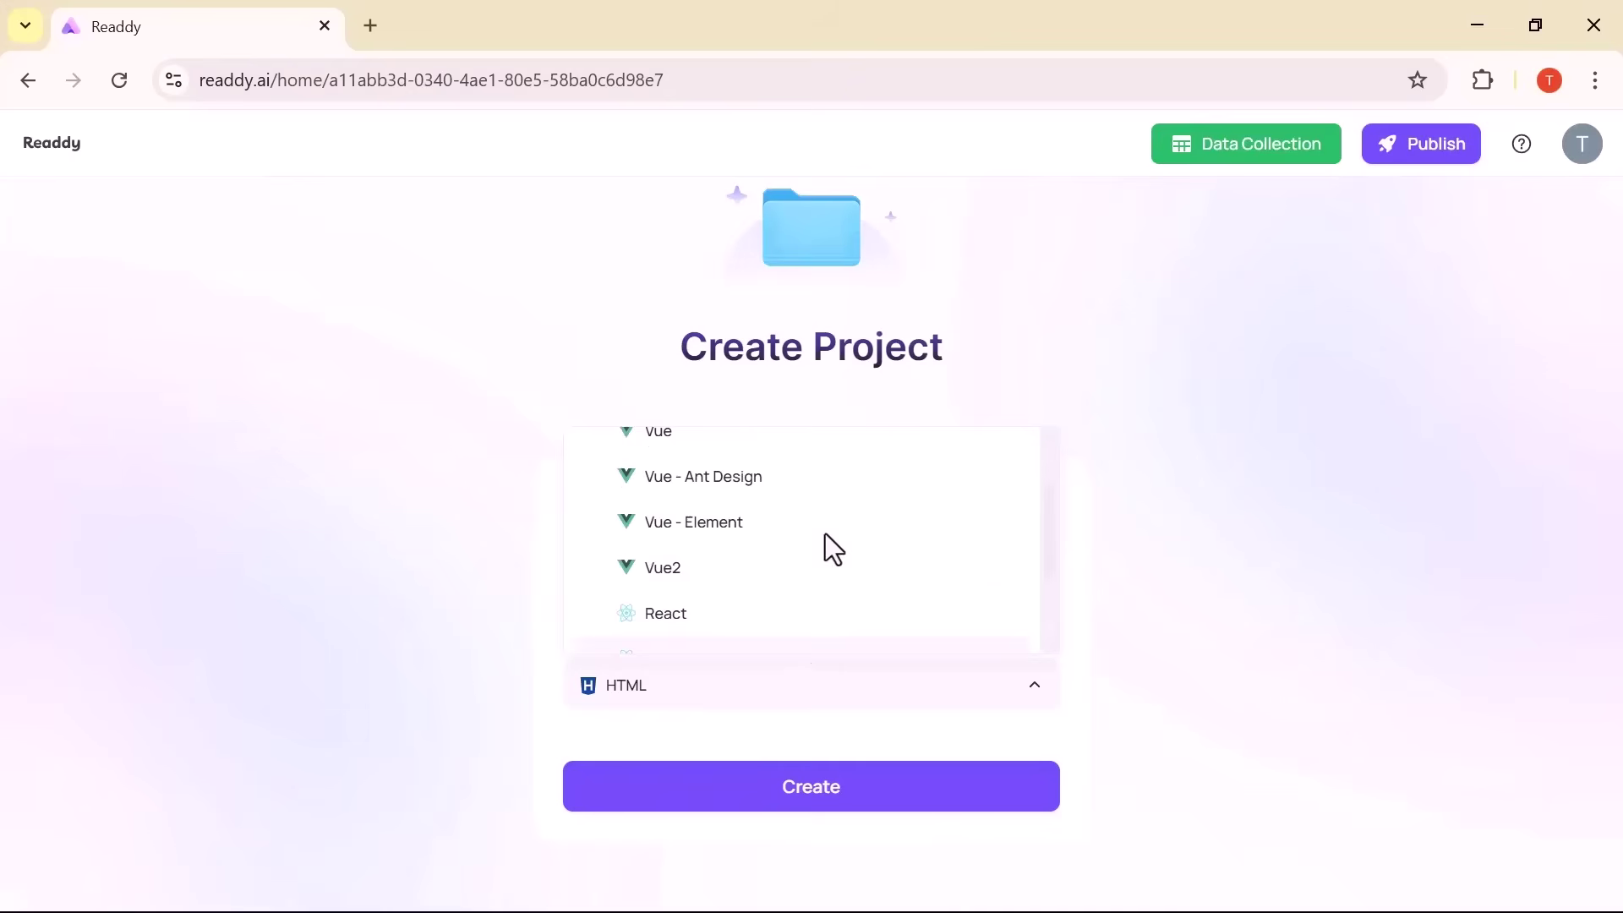
{"action": "scroll", "coordinate": [825, 535], "scroll_direction": "up", "scroll_amount": 2}
{"action": "left_click", "coordinate": [745, 457]}
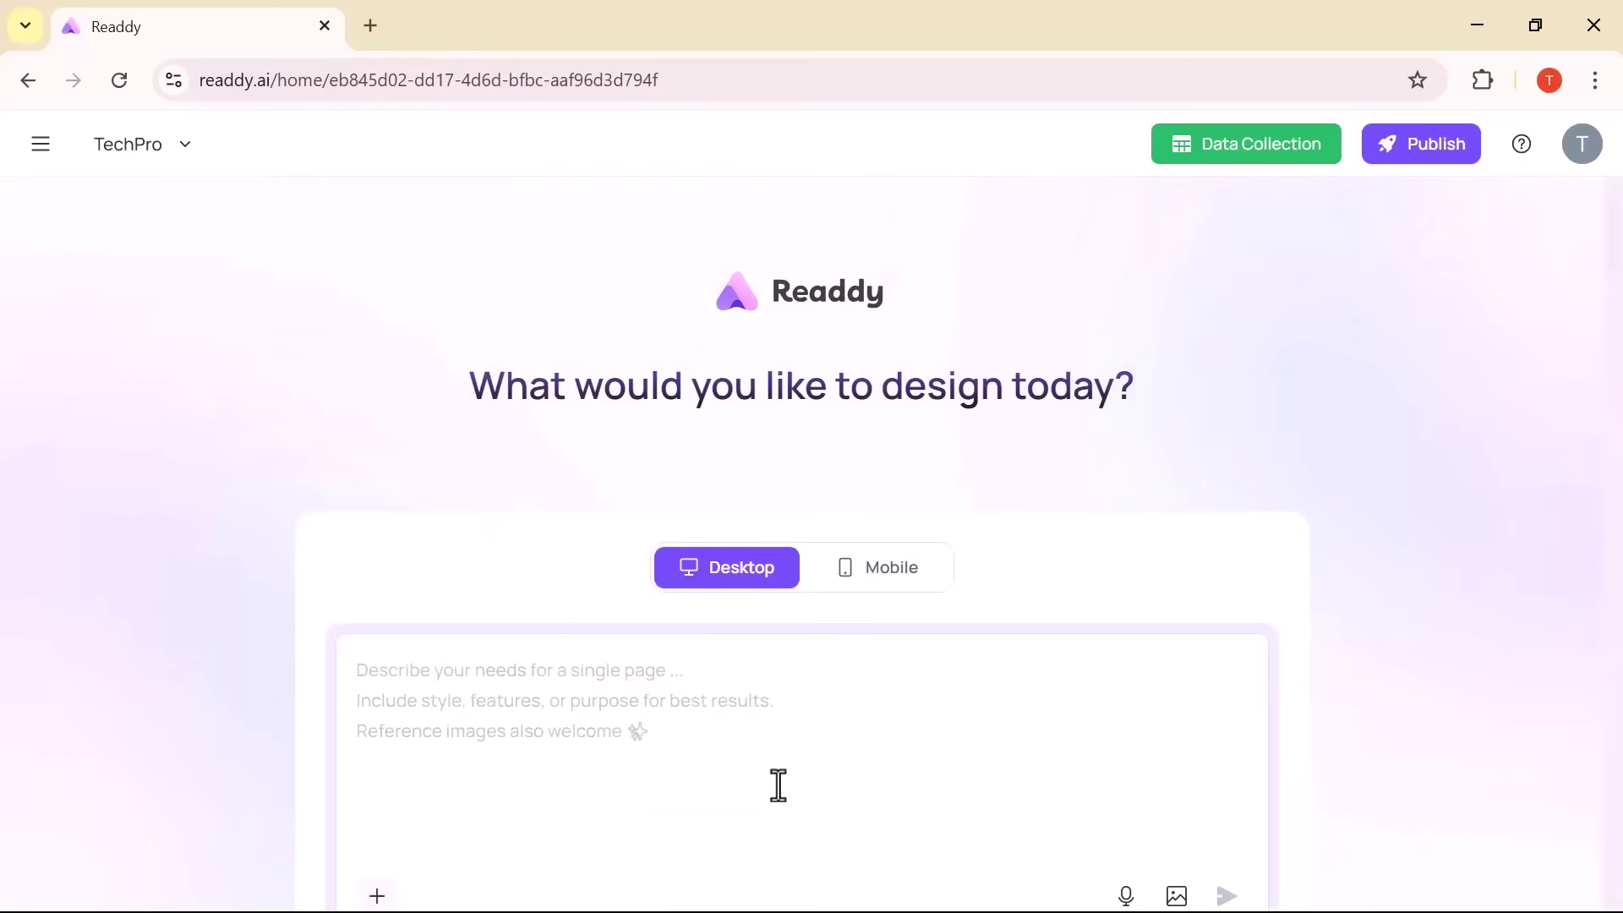
Keep the design target on Desktop and paste the 780-character pastel beauty website description.
{"action": "scroll", "coordinate": [761, 773], "scroll_direction": "down", "scroll_amount": 2}
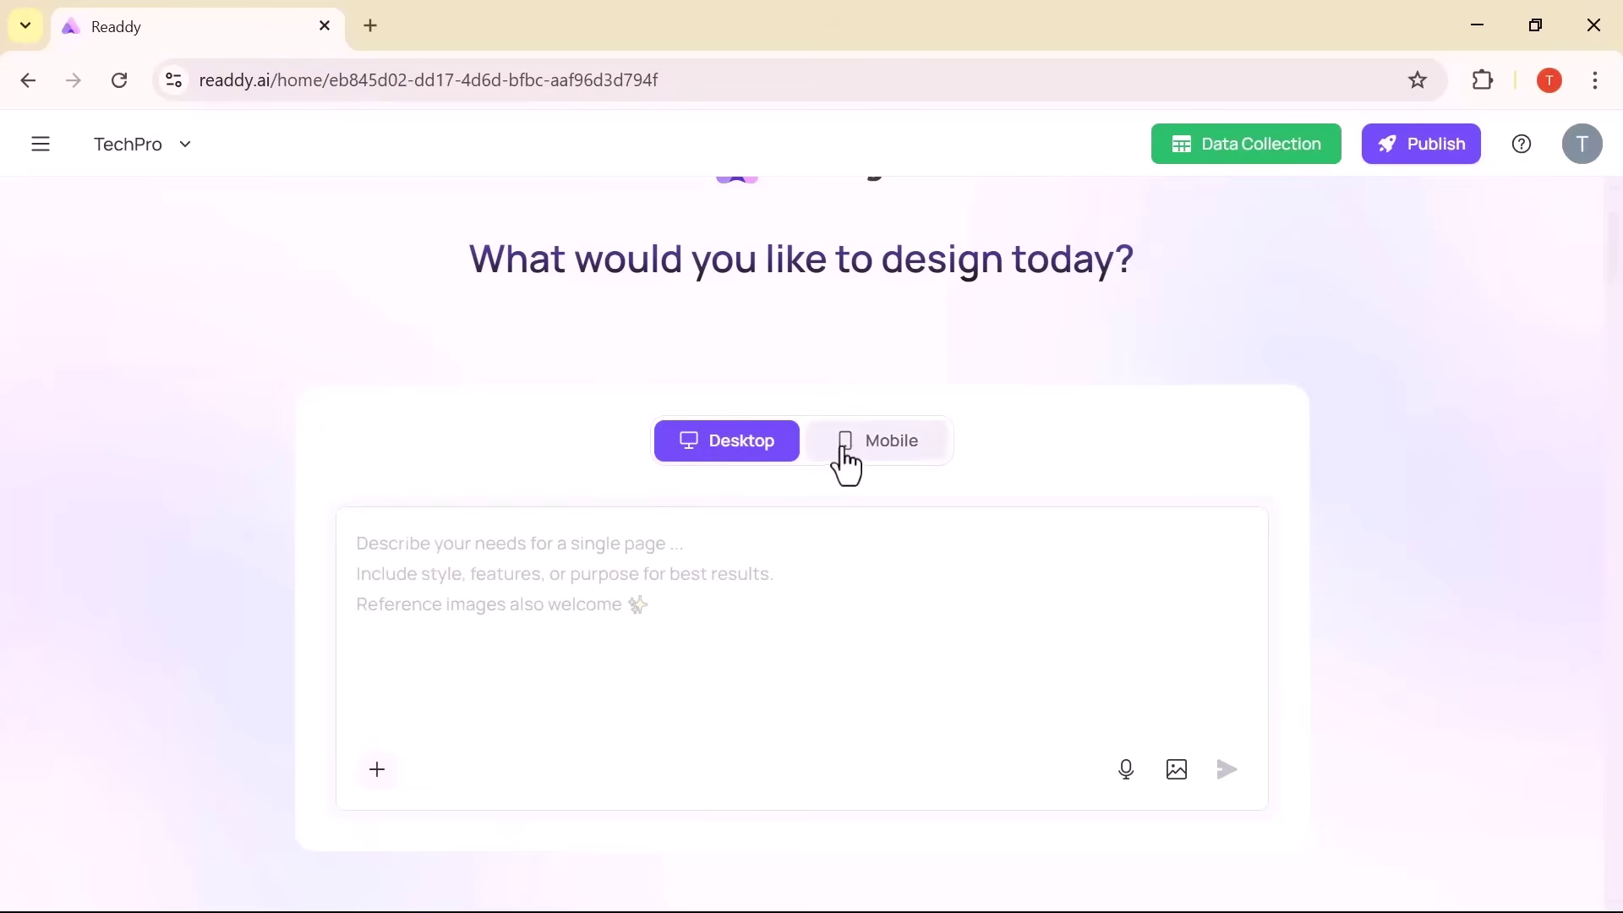
{"action": "left_click", "coordinate": [874, 461]}
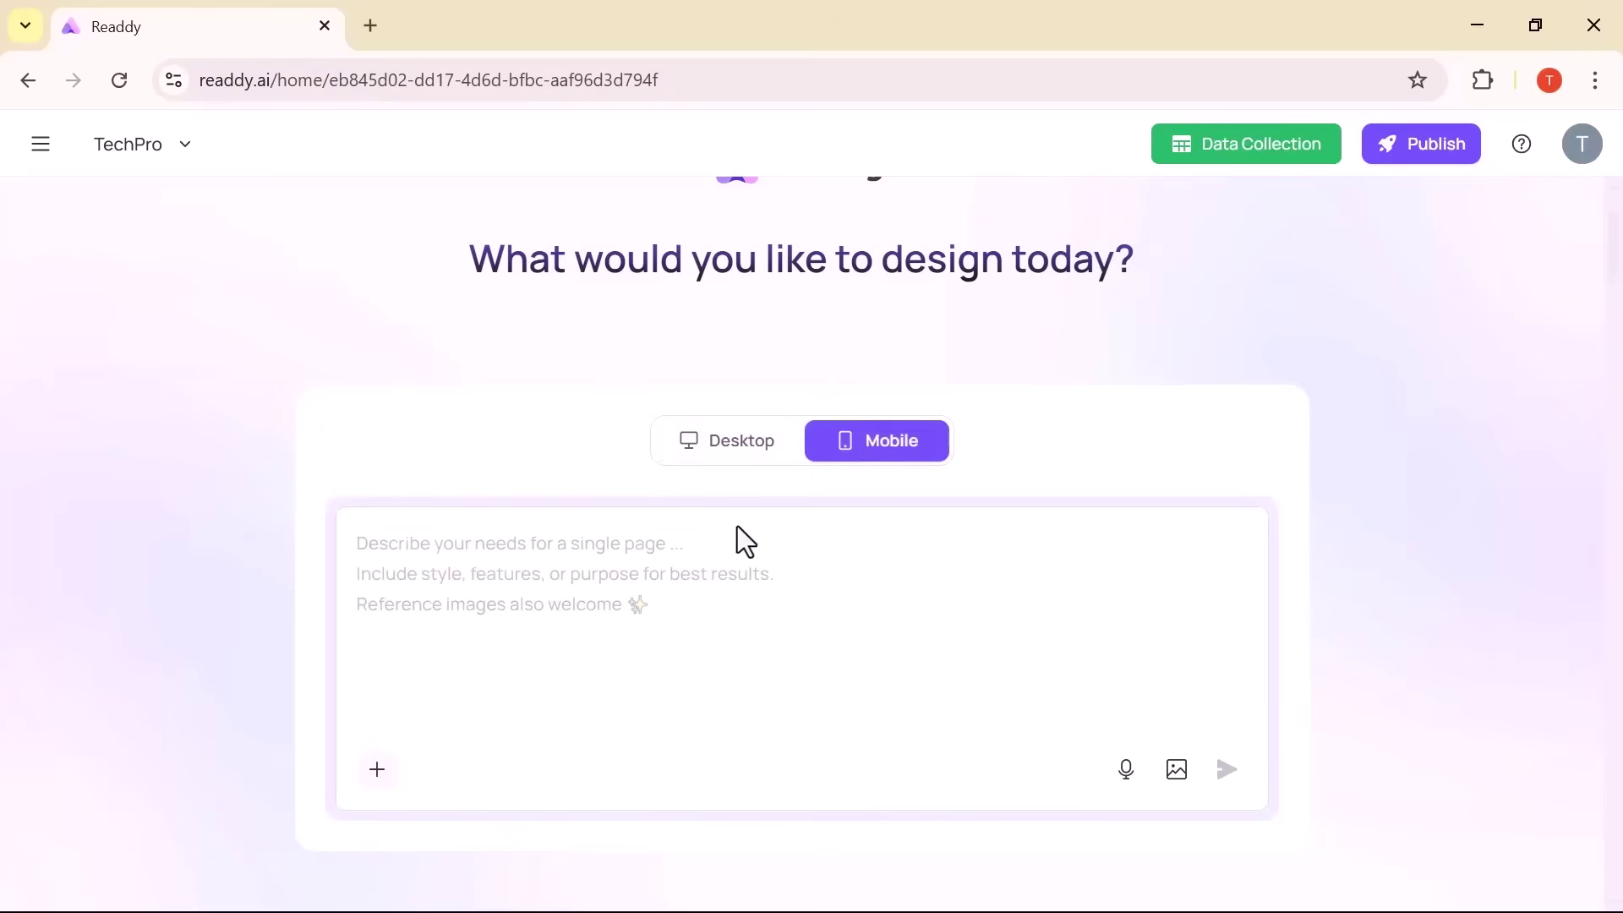
{"action": "scroll", "coordinate": [713, 603], "scroll_direction": "down", "scroll_amount": 15}
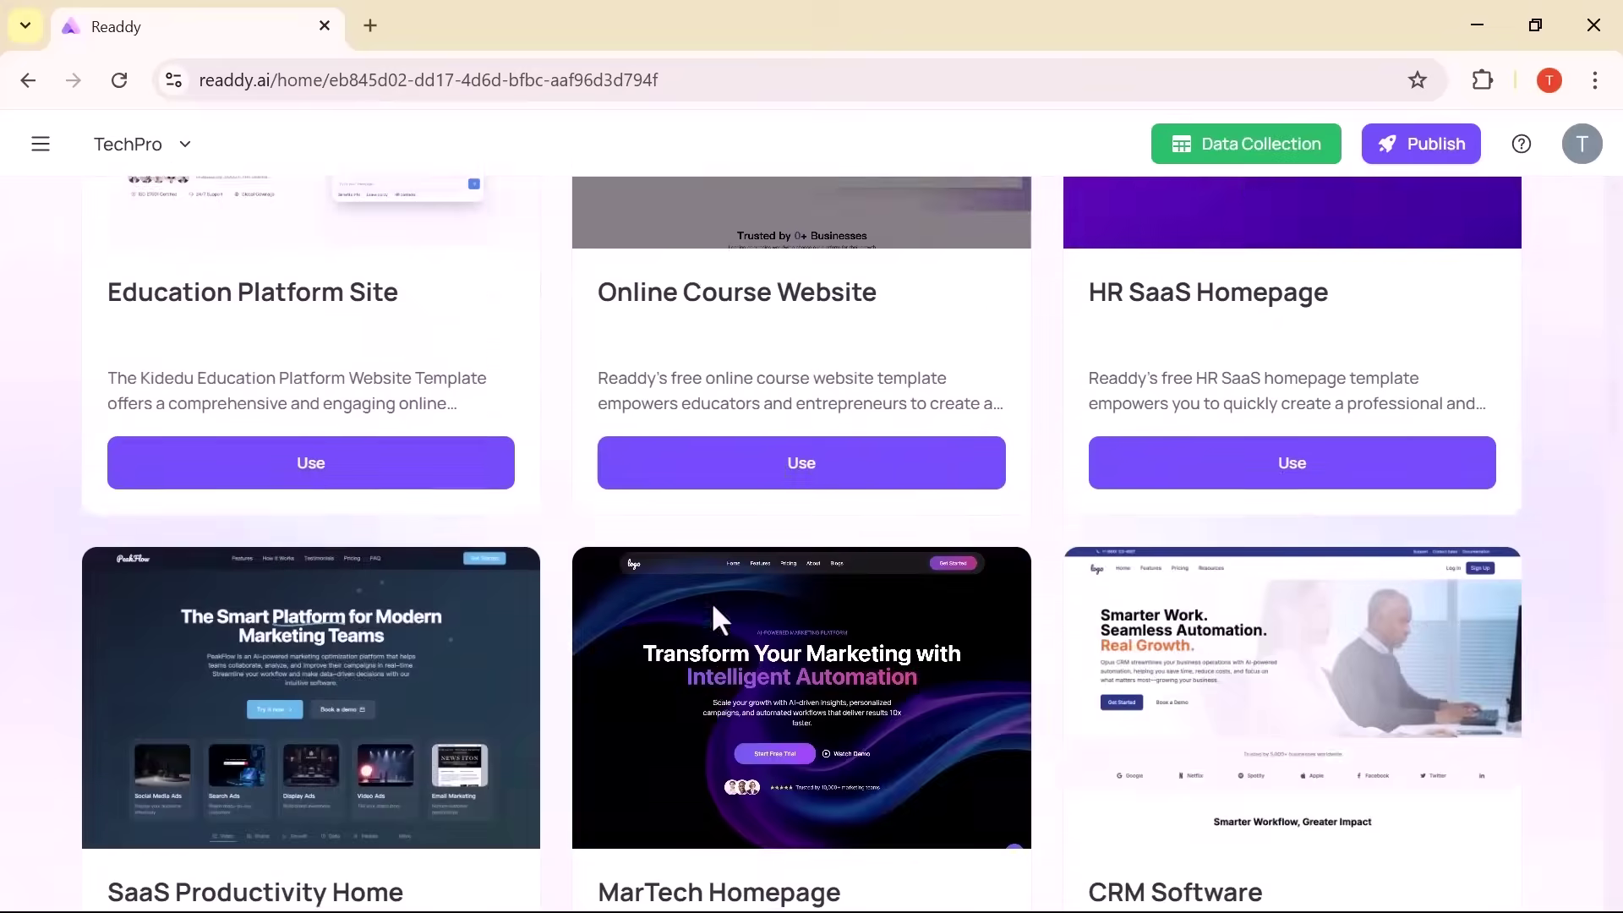
{"action": "scroll", "coordinate": [712, 601], "scroll_direction": "down", "scroll_amount": 20}
{"action": "scroll", "coordinate": [711, 601], "scroll_direction": "up", "scroll_amount": 7}
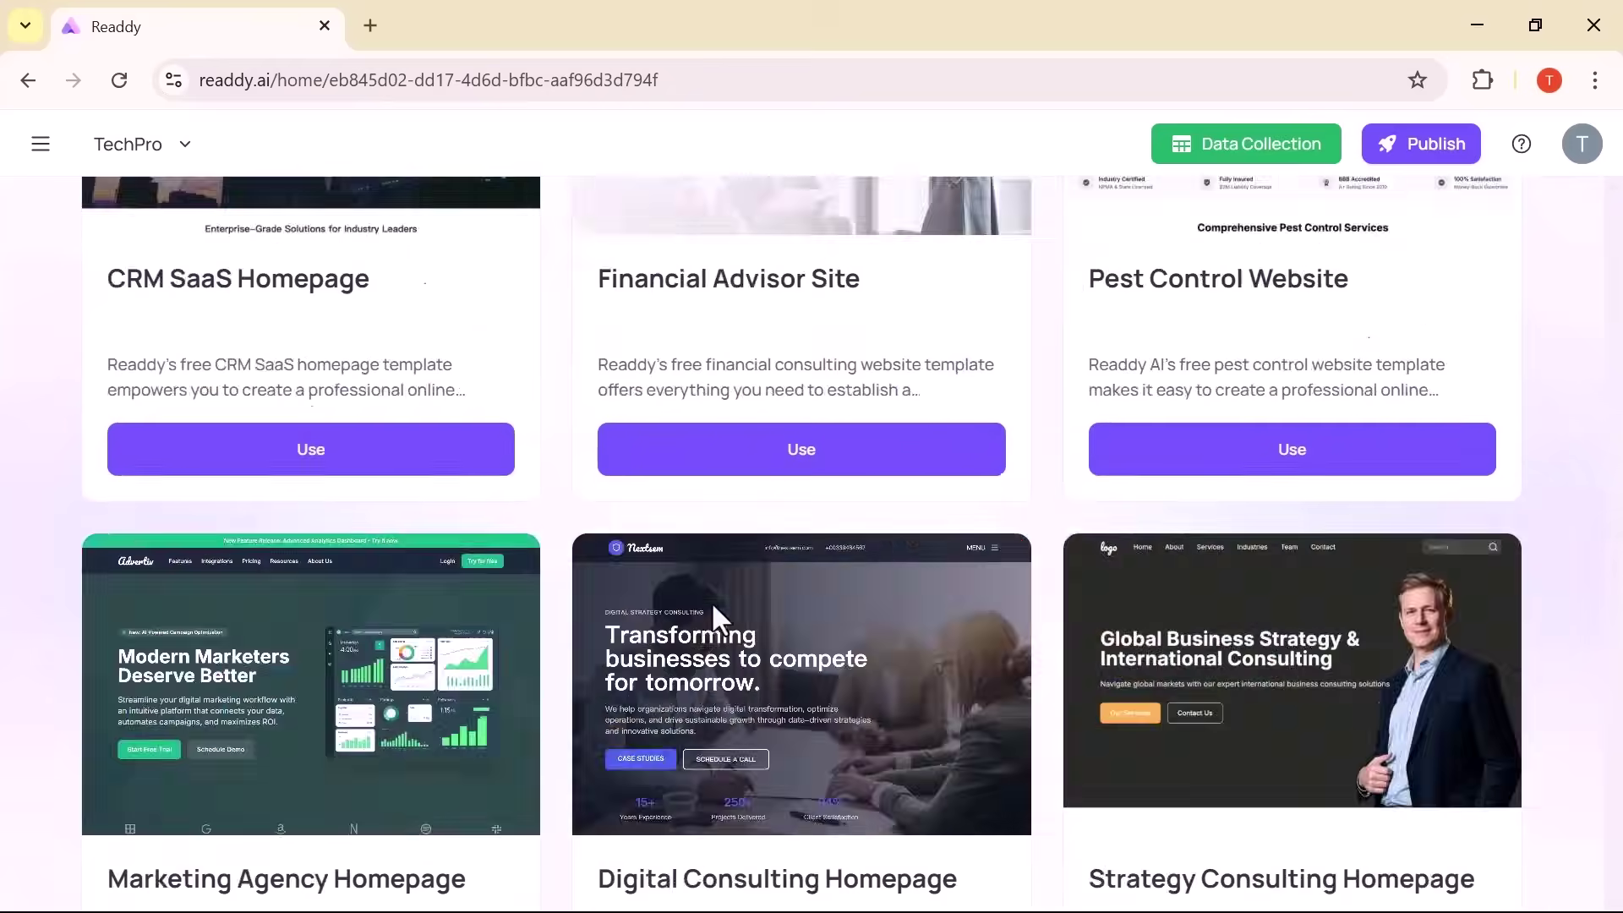
{"action": "scroll", "coordinate": [712, 601], "scroll_direction": "up", "scroll_amount": 20}
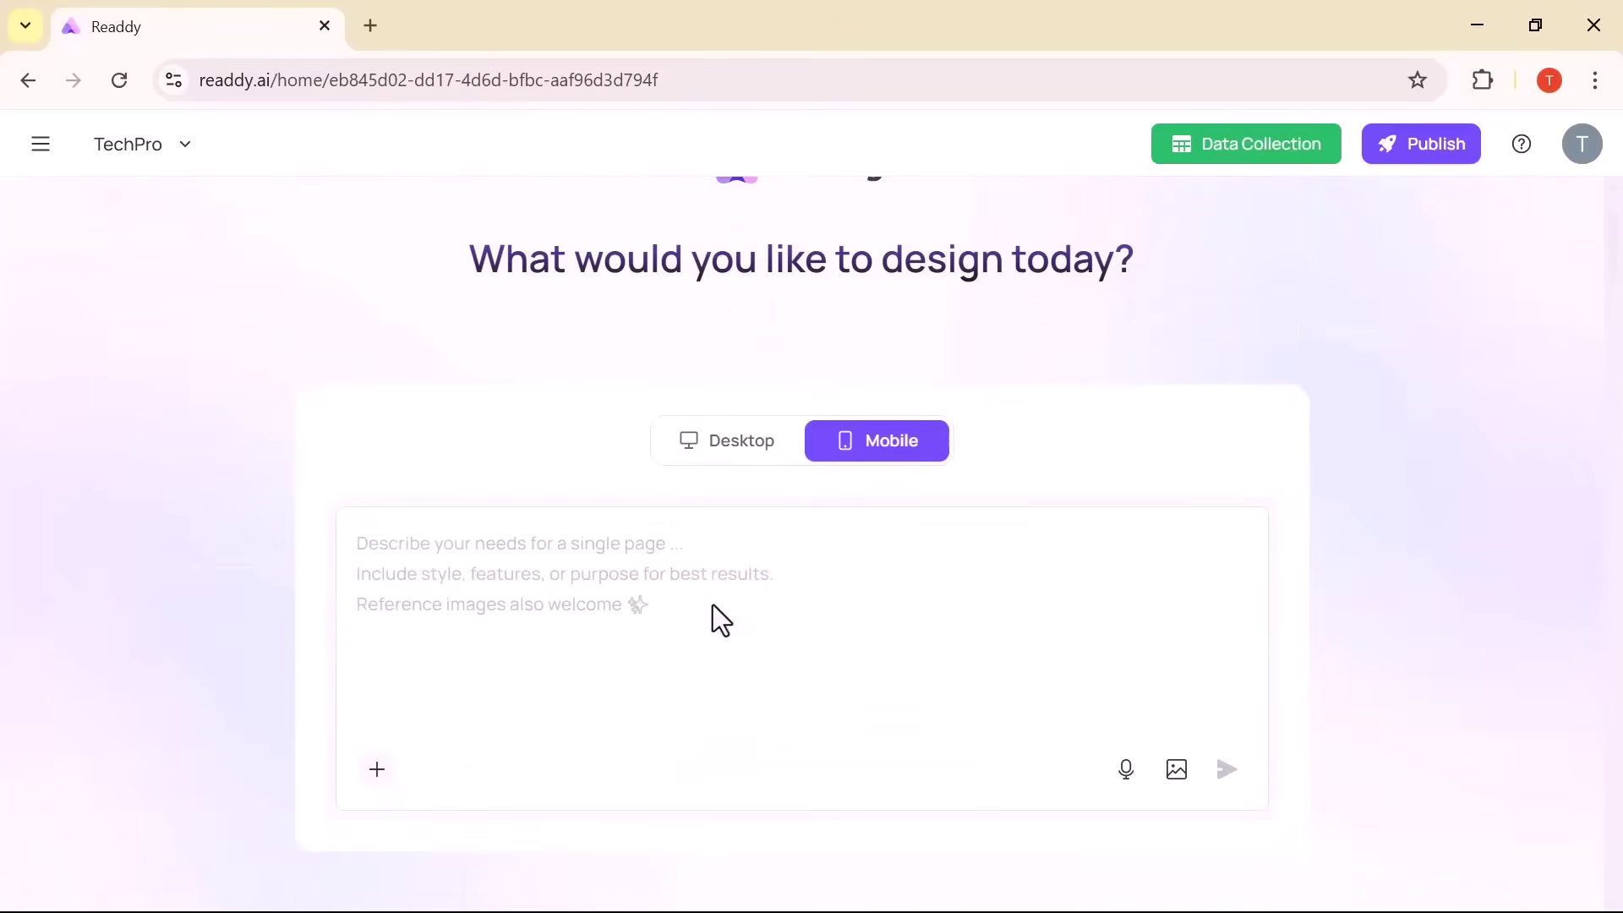
{"action": "left_click", "coordinate": [738, 465]}
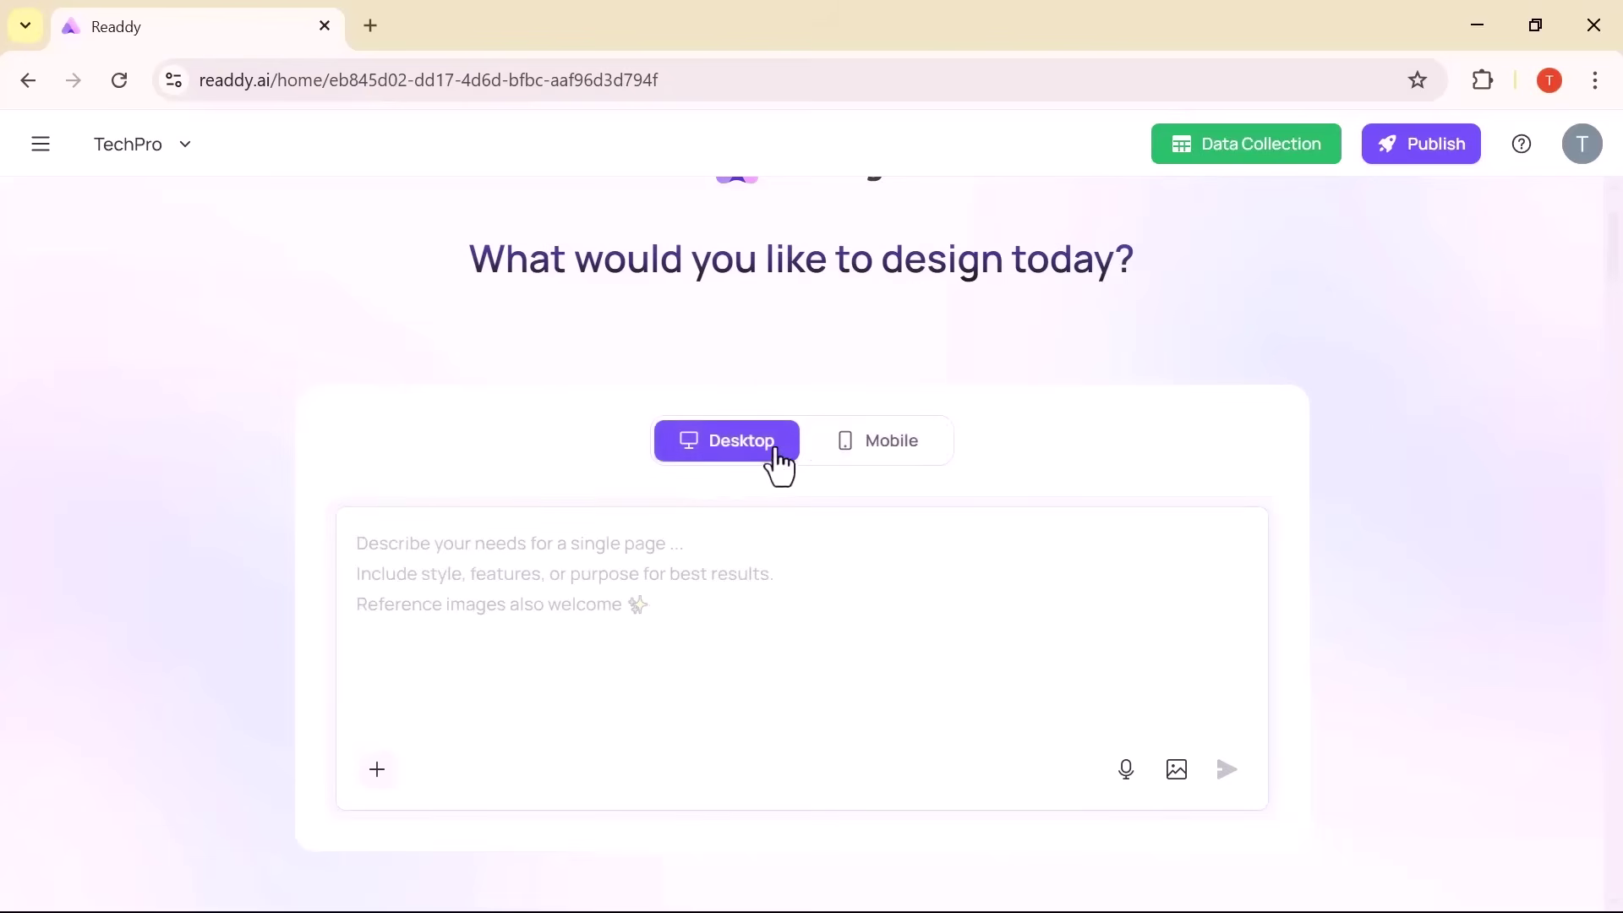
{"action": "left_click", "coordinate": [701, 602]}
{"action": "type", "text": "I want a stylish and modern beauty website that is responsive on both desktop and mobile devices. The homepage should have an elegant hero section with a high-quality image, my brand name, and a short tagline. Include sections for skincare, makeup, and beauty tips, each with its own dedicated page or blog-style layout. There should be a product showcase section (if applicable) with clean images and short descriptions. Include an About page with a personal story or brand background, and a Contact page with a form, email, and social media links. The design should feel luxurious and feminine, with soft colors like pastels, white, or beige. Use clean, modern fonts and lots of whitespace to keep it fresh and professional. Include space for testimonials or client reviews."}
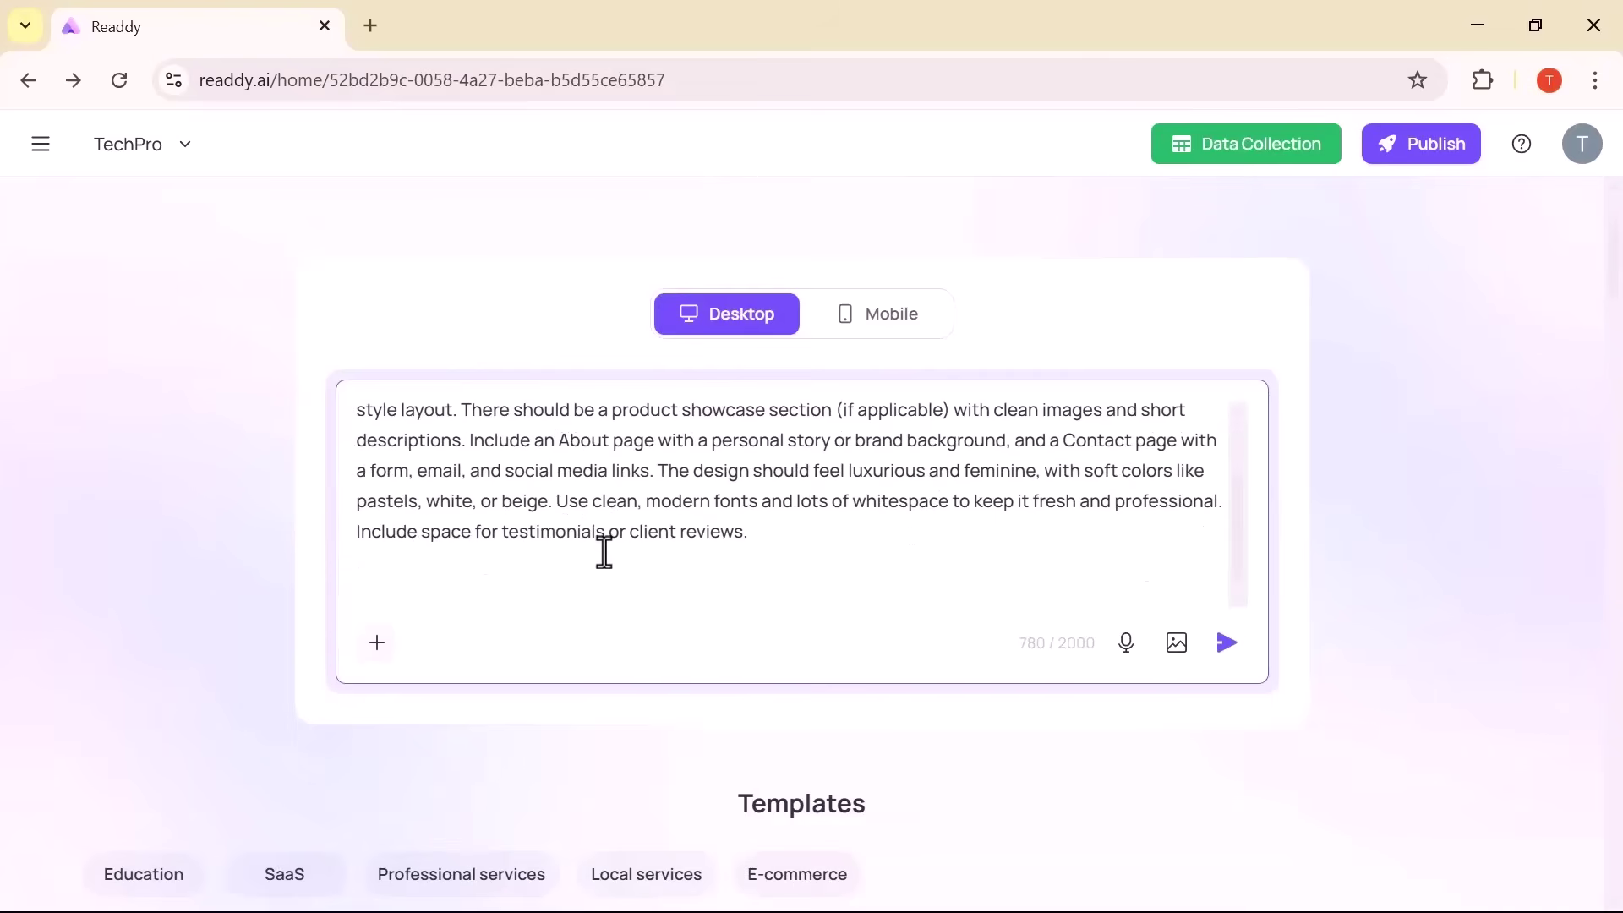
{"action": "scroll", "coordinate": [605, 551], "scroll_direction": "up", "scroll_amount": 2}
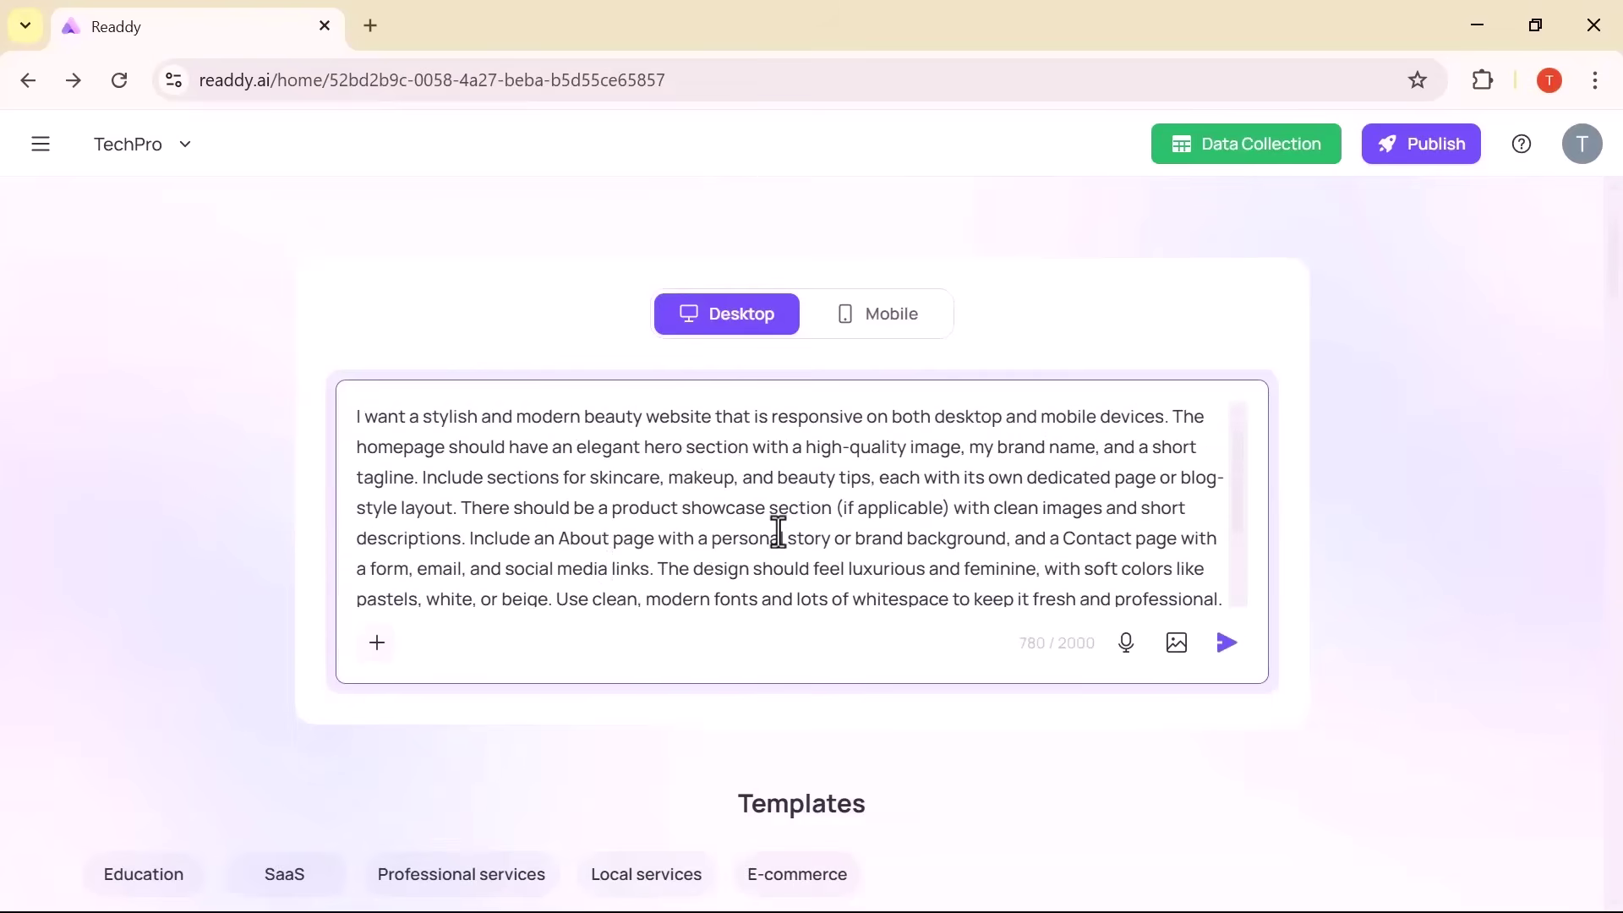
{"action": "scroll", "coordinate": [778, 531], "scroll_direction": "down", "scroll_amount": 2}
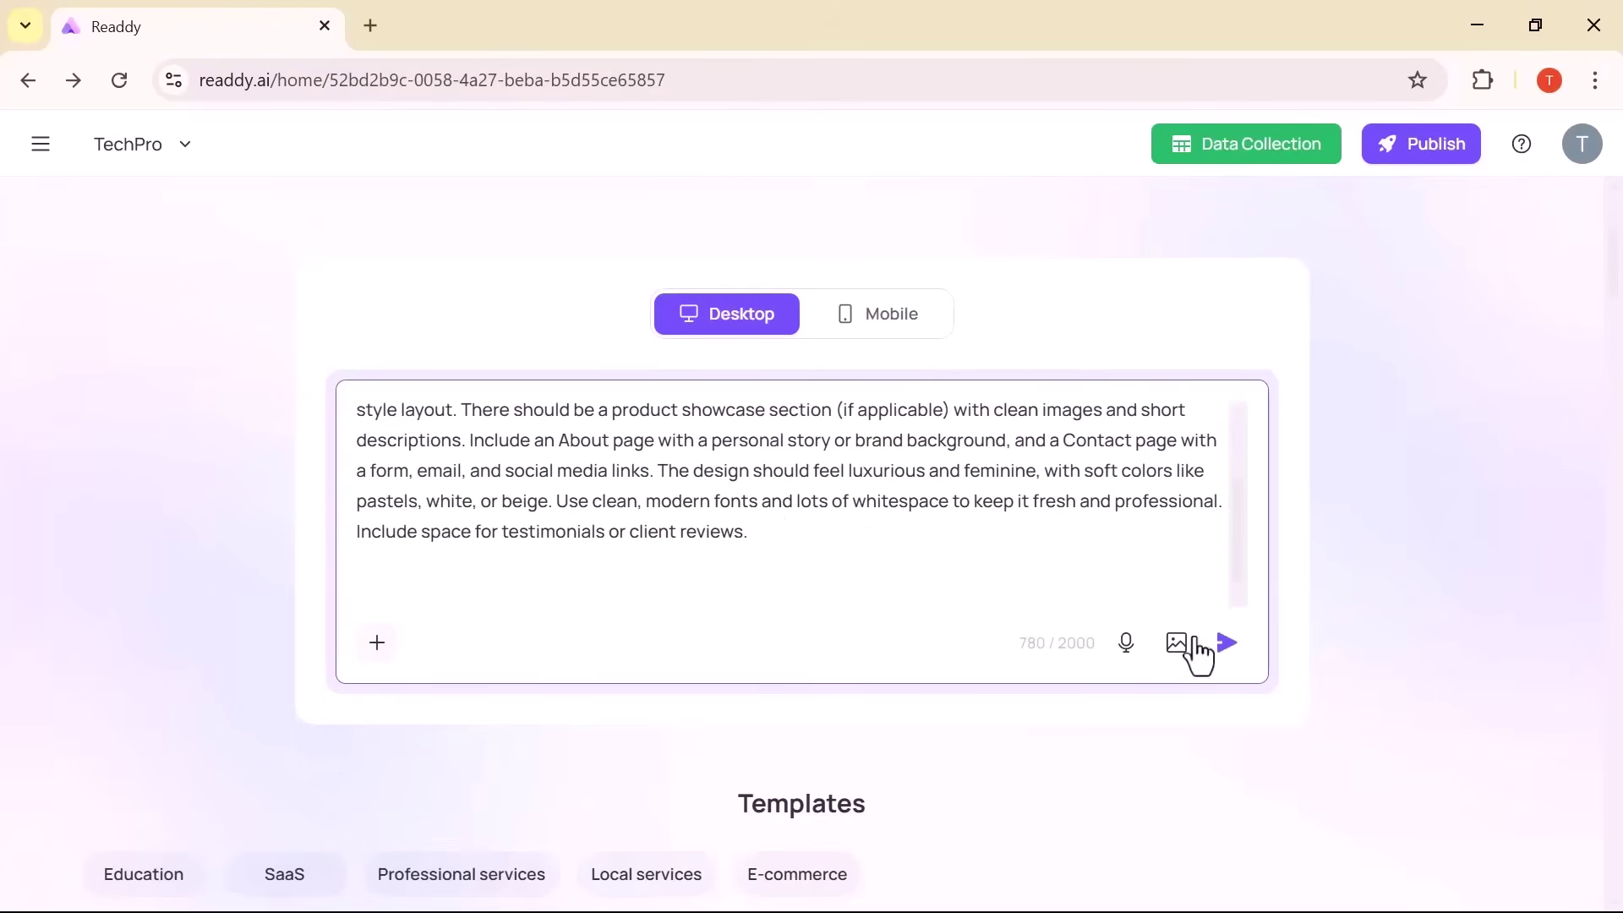
Submit the beauty website prompt and generate homepage V1 from the proposed page plan.
{"action": "left_click", "coordinate": [1227, 644]}
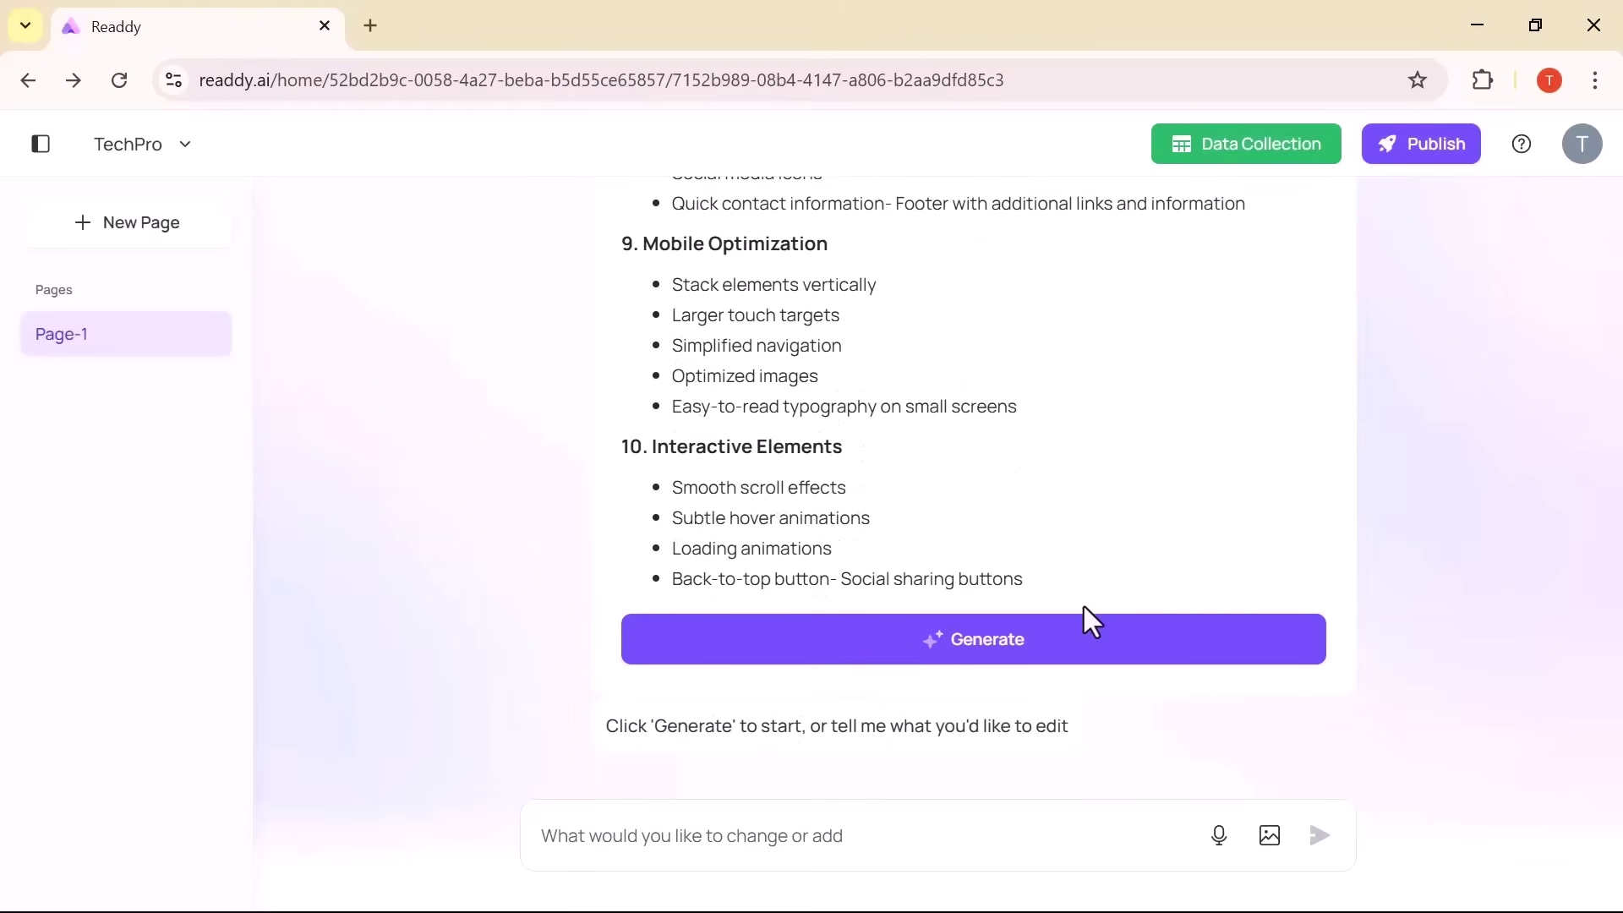
{"action": "left_click", "coordinate": [1012, 647]}
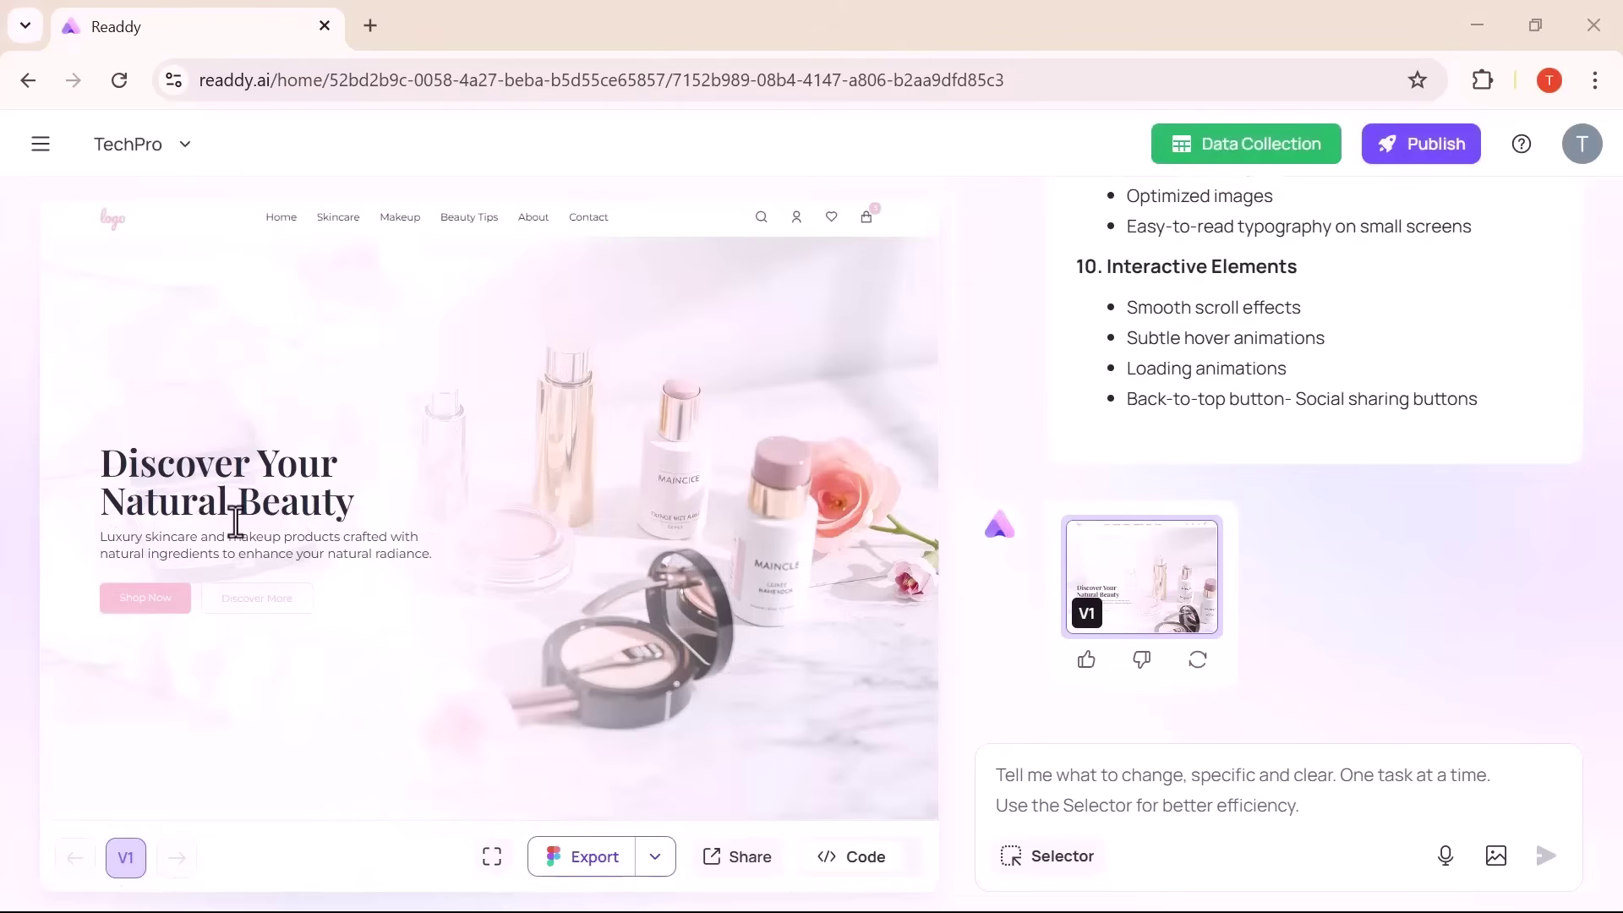
{"action": "scroll", "coordinate": [607, 454], "scroll_direction": "down", "scroll_amount": 5}
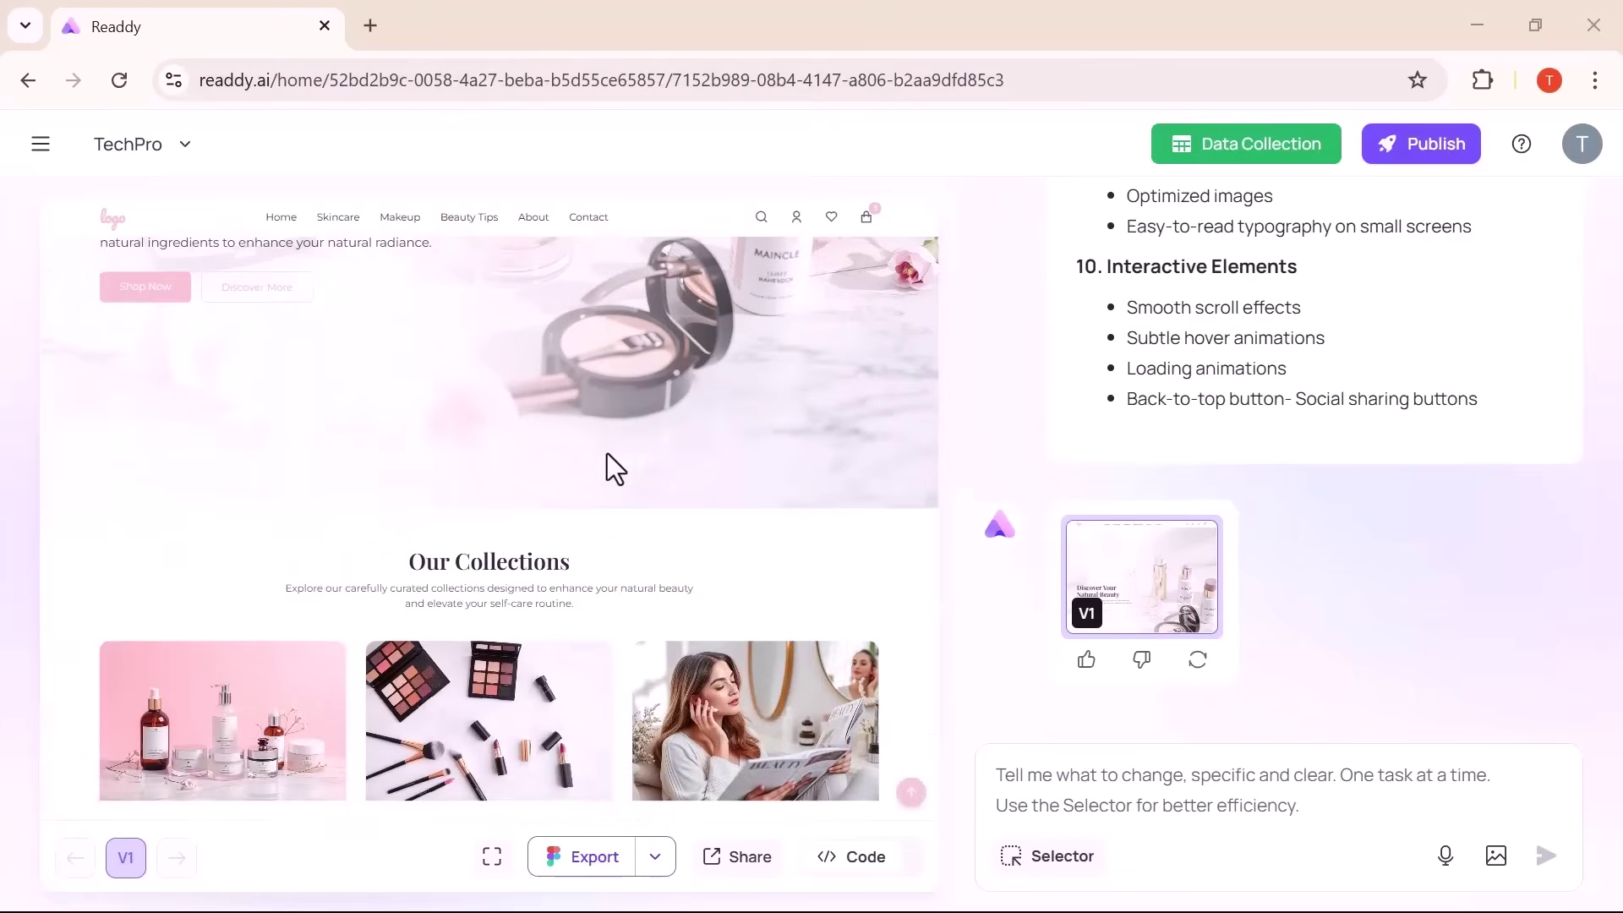
{"action": "scroll", "coordinate": [607, 457], "scroll_direction": "down", "scroll_amount": 5}
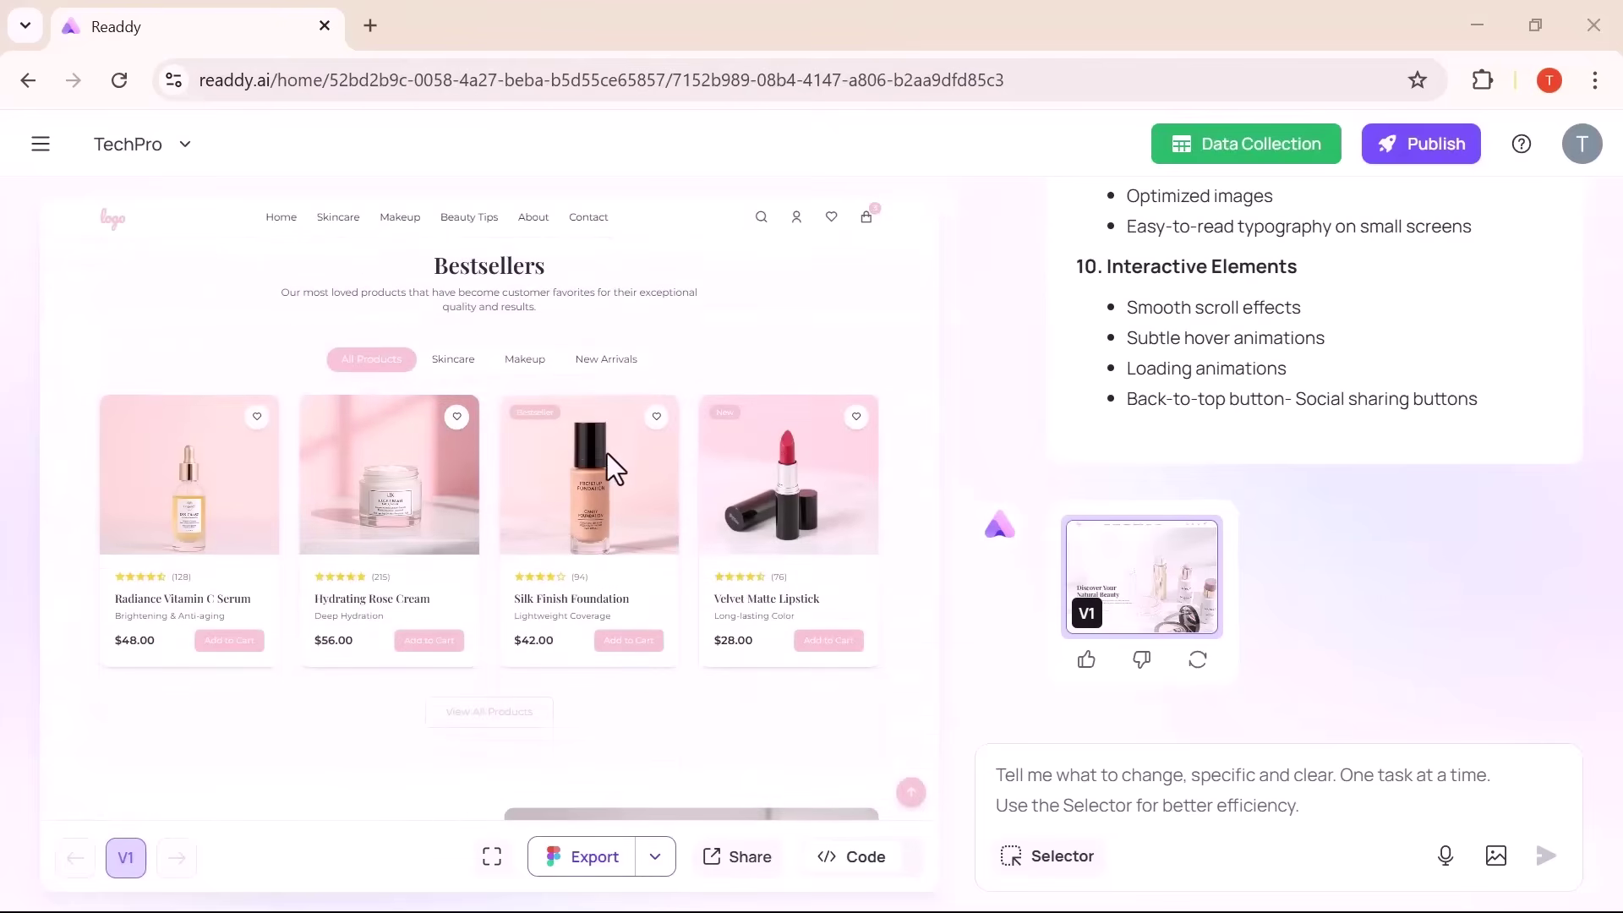
{"action": "scroll", "coordinate": [607, 453], "scroll_direction": "down", "scroll_amount": 5}
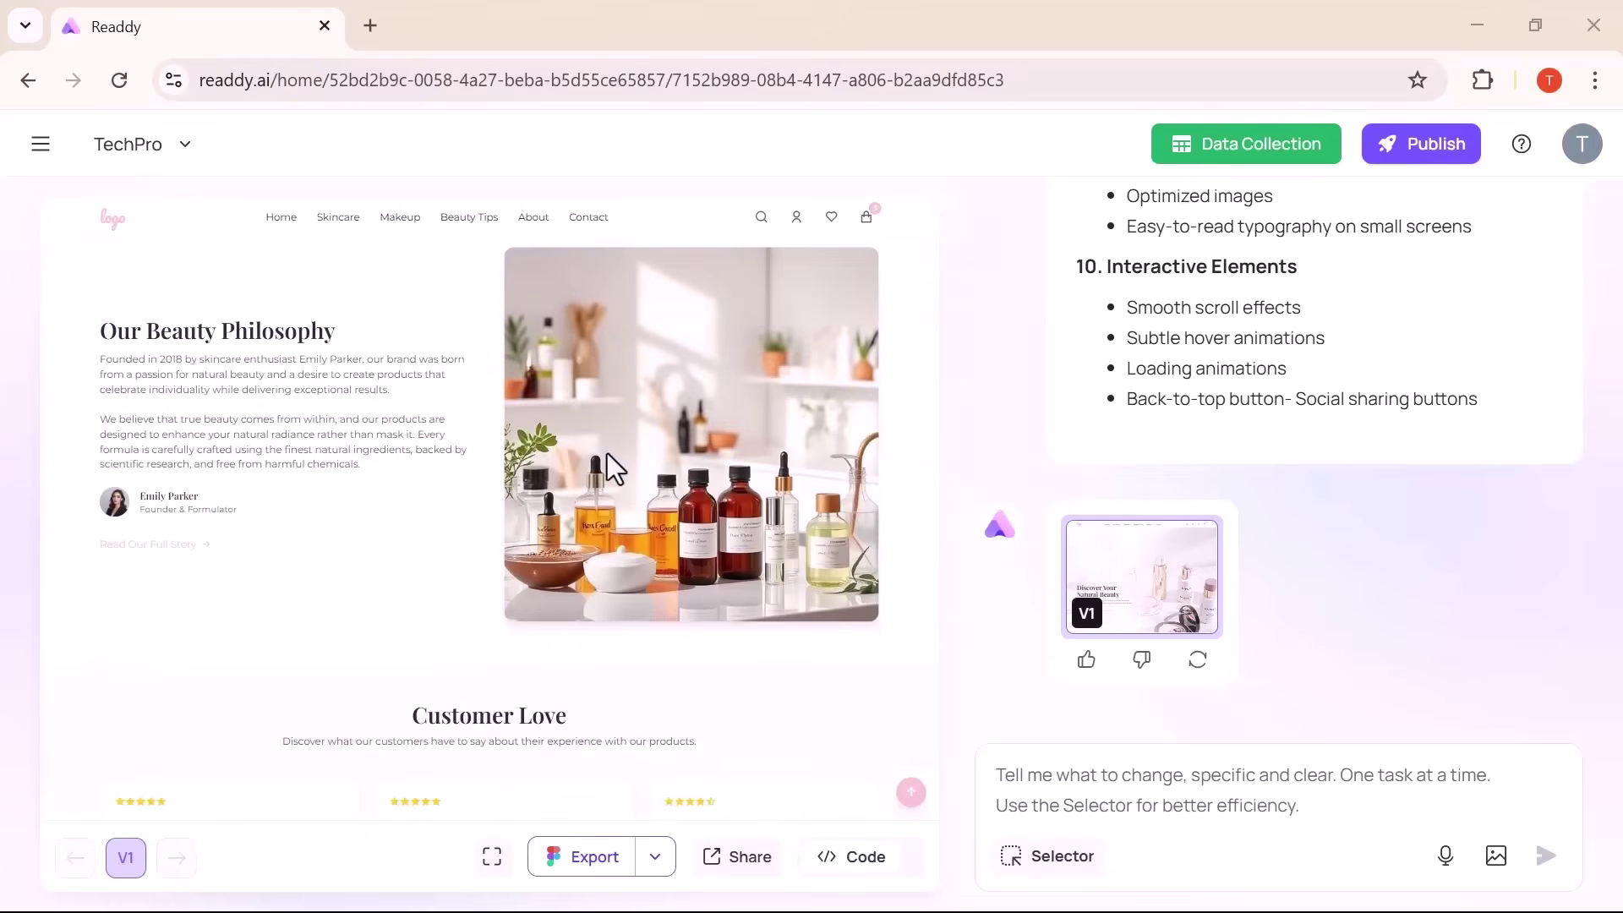
{"action": "scroll", "coordinate": [606, 453], "scroll_direction": "down", "scroll_amount": 5}
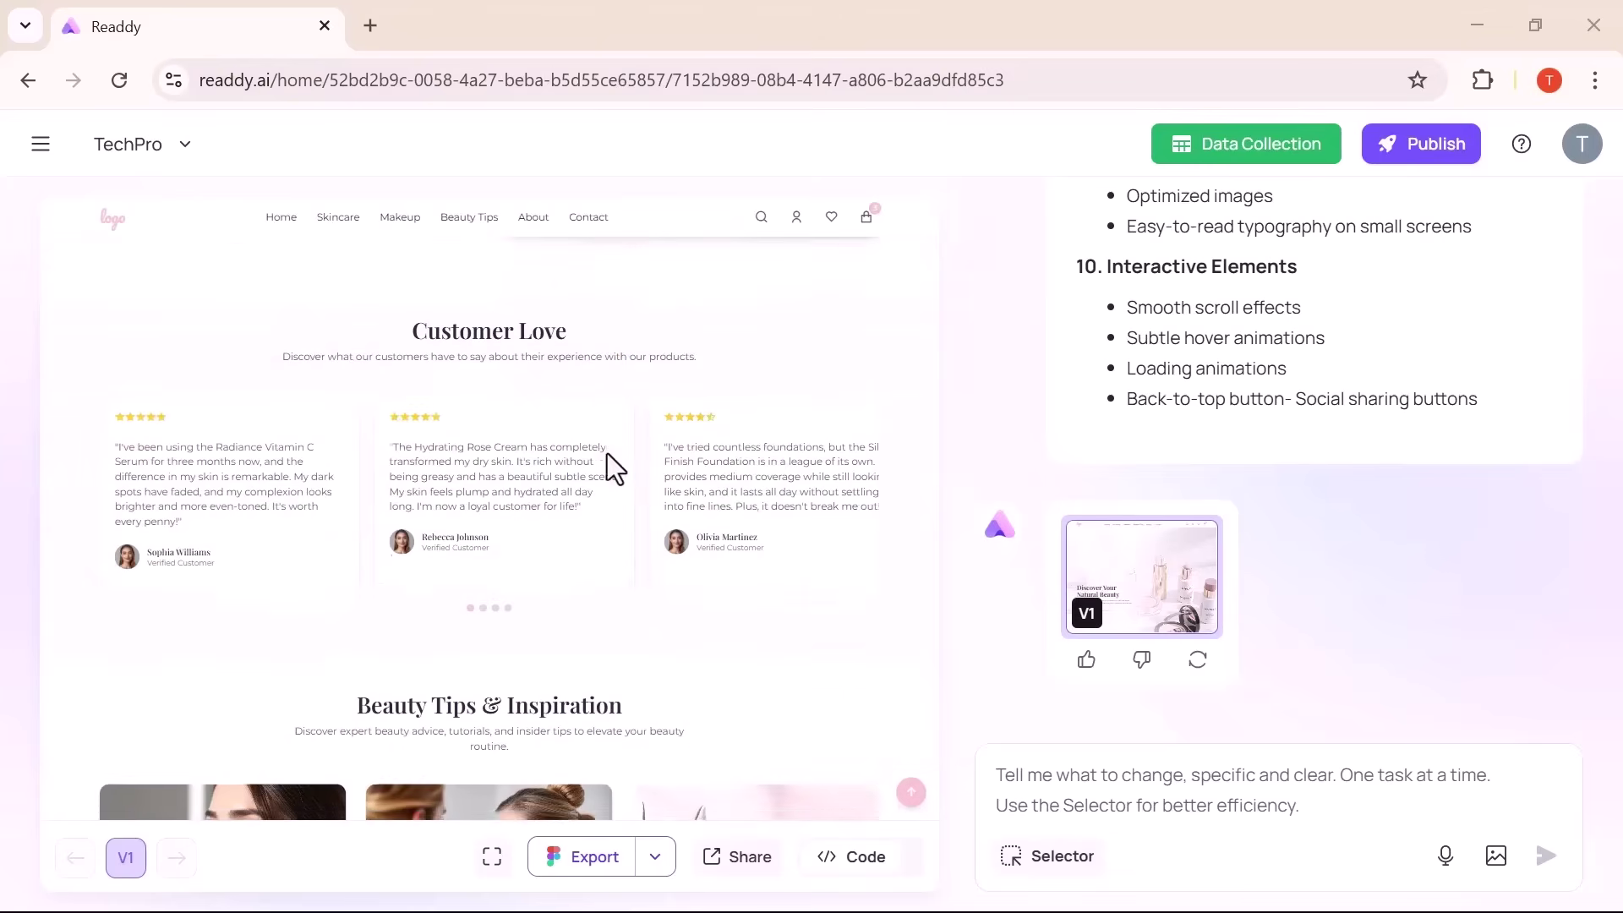
{"action": "scroll", "coordinate": [607, 456], "scroll_direction": "down", "scroll_amount": 6}
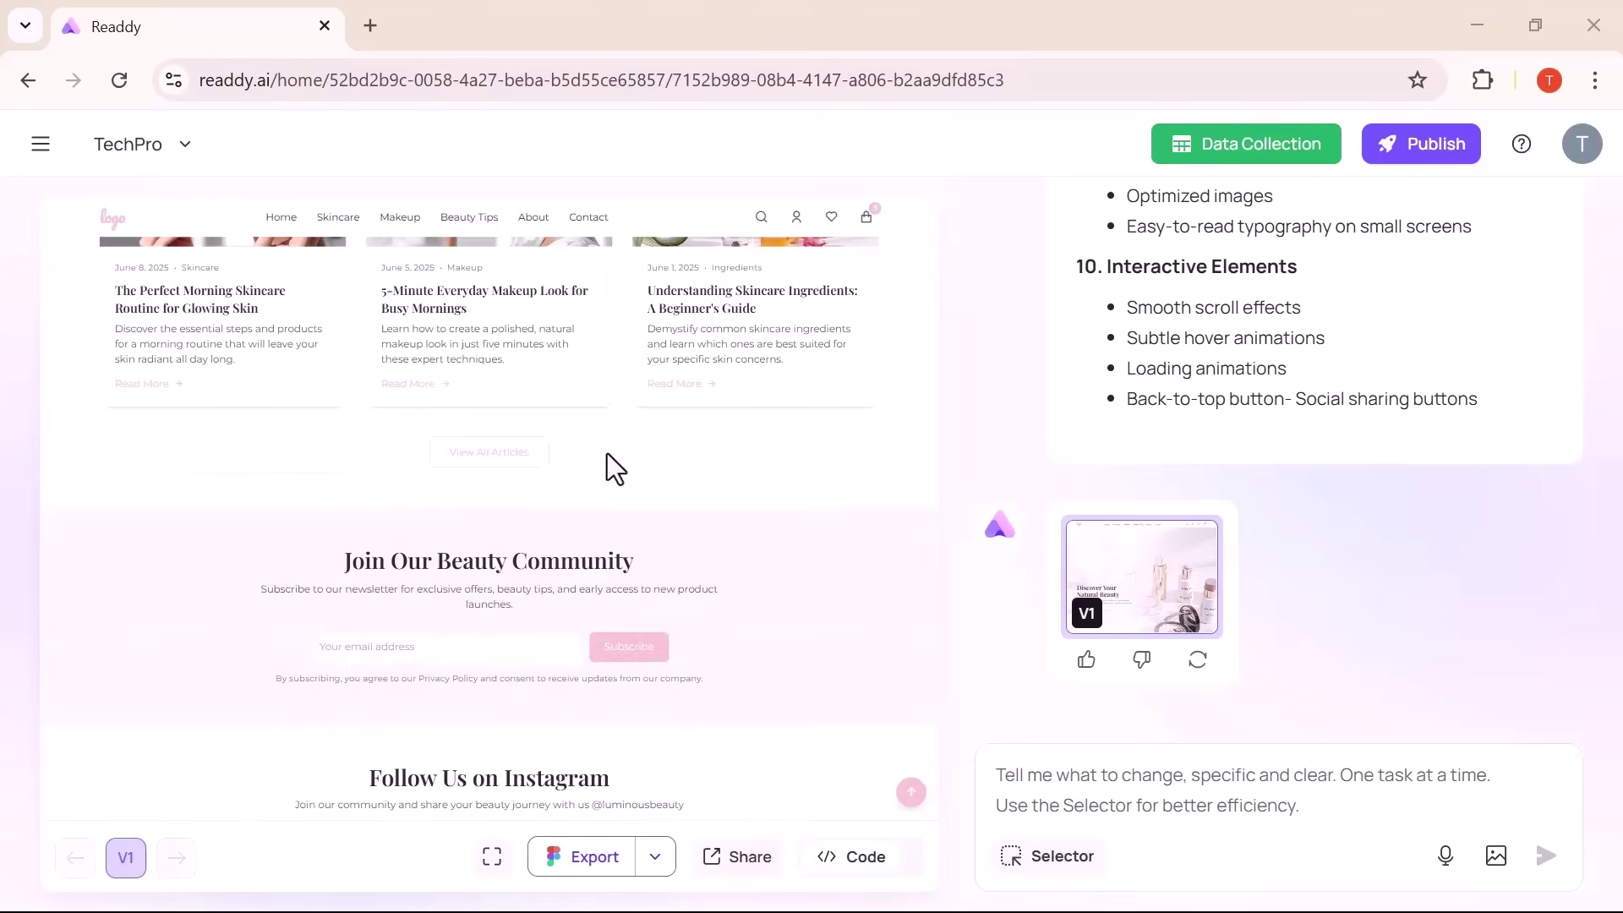
{"action": "scroll", "coordinate": [607, 454], "scroll_direction": "down", "scroll_amount": 5}
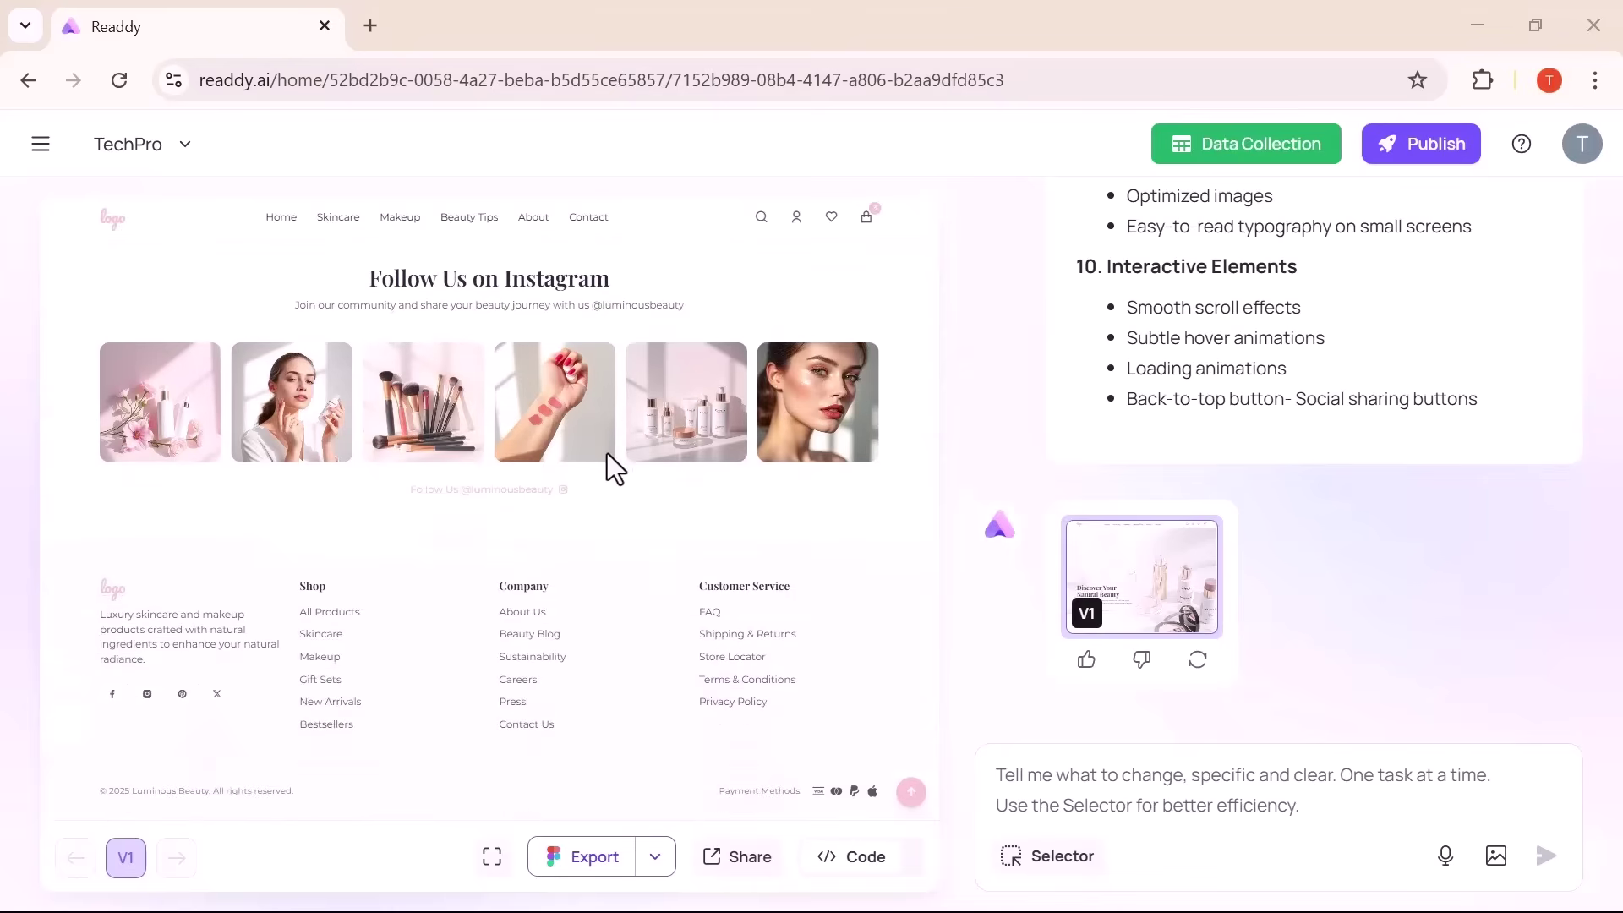
{"action": "left_click", "coordinate": [1092, 871]}
{"action": "scroll", "coordinate": [288, 508], "scroll_direction": "up", "scroll_amount": 2}
{"action": "left_click", "coordinate": [279, 526]}
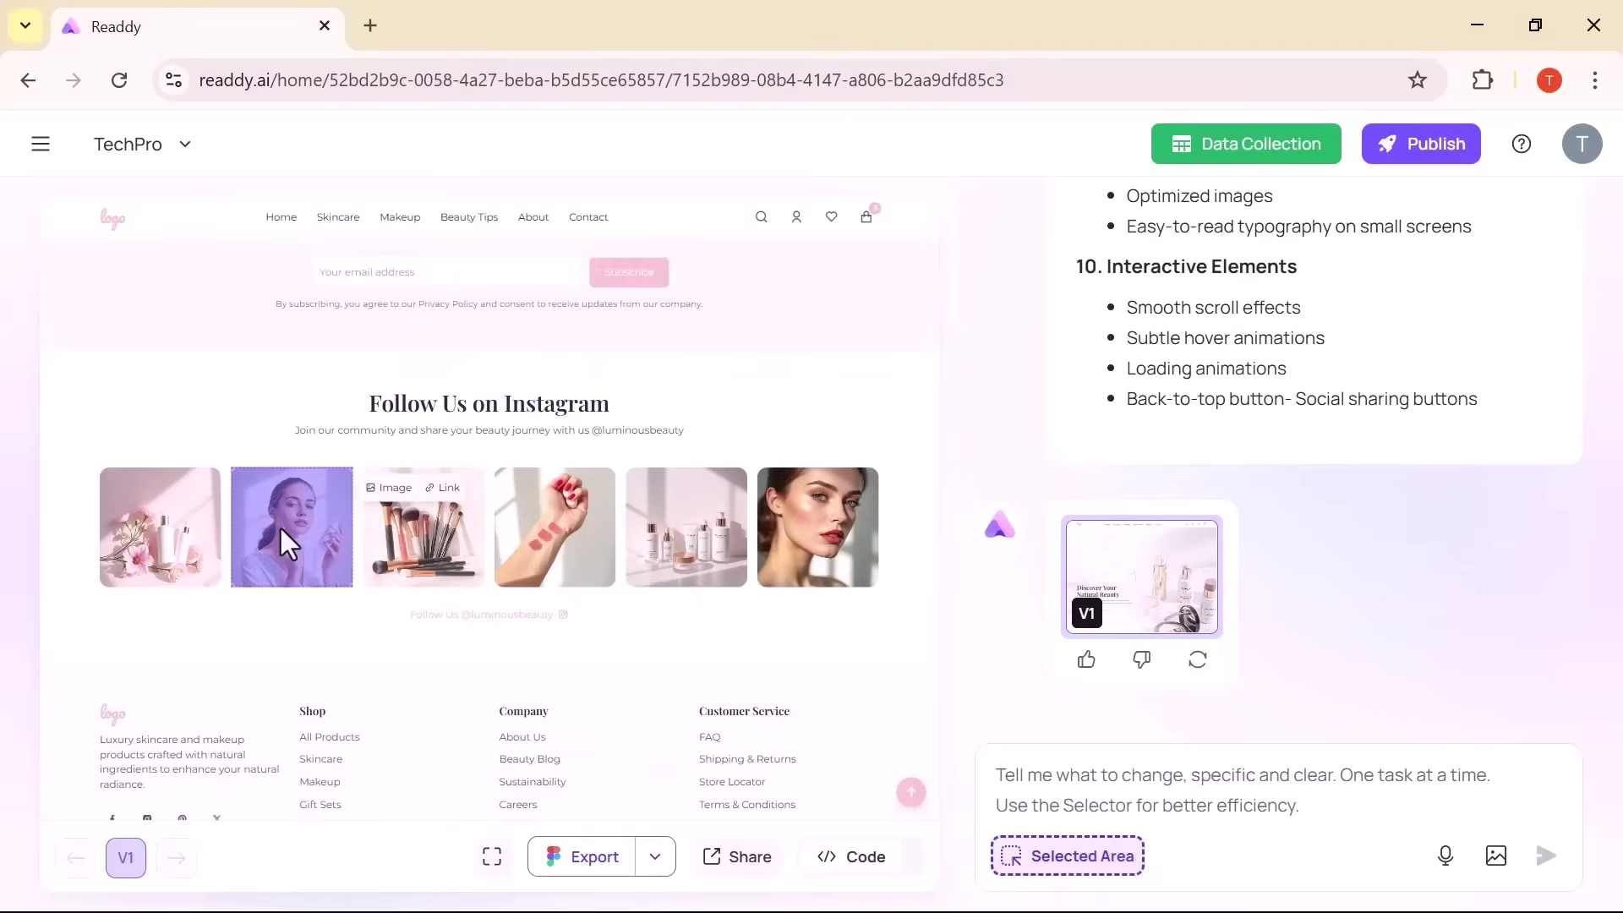
{"action": "left_click", "coordinate": [385, 486]}
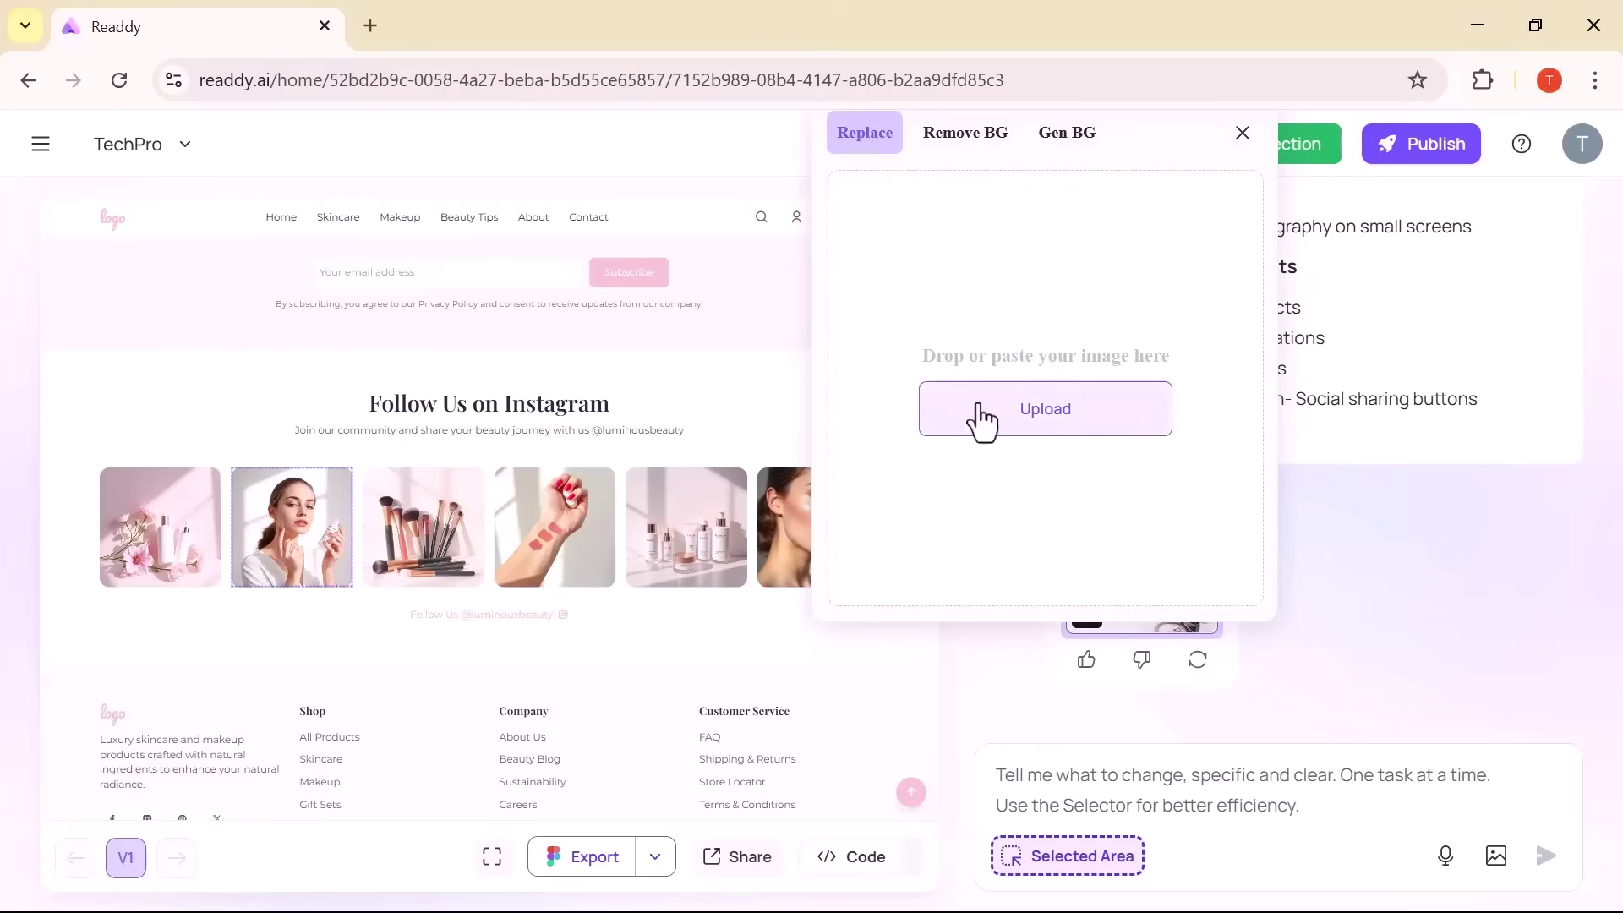
{"action": "left_click", "coordinate": [964, 129]}
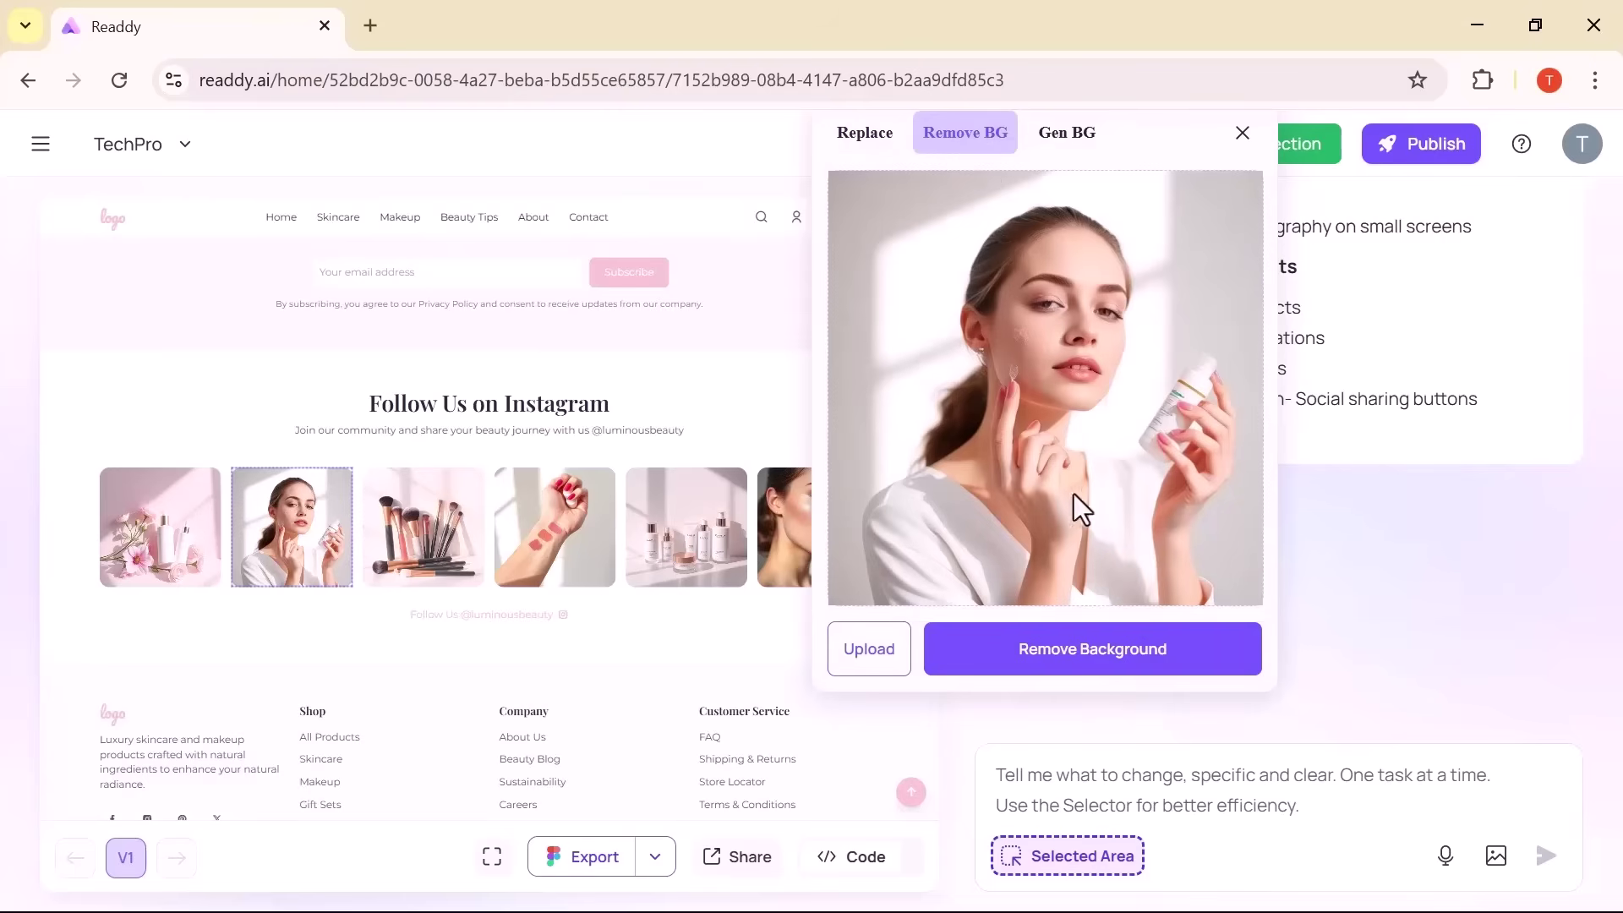
{"action": "left_click", "coordinate": [1072, 656]}
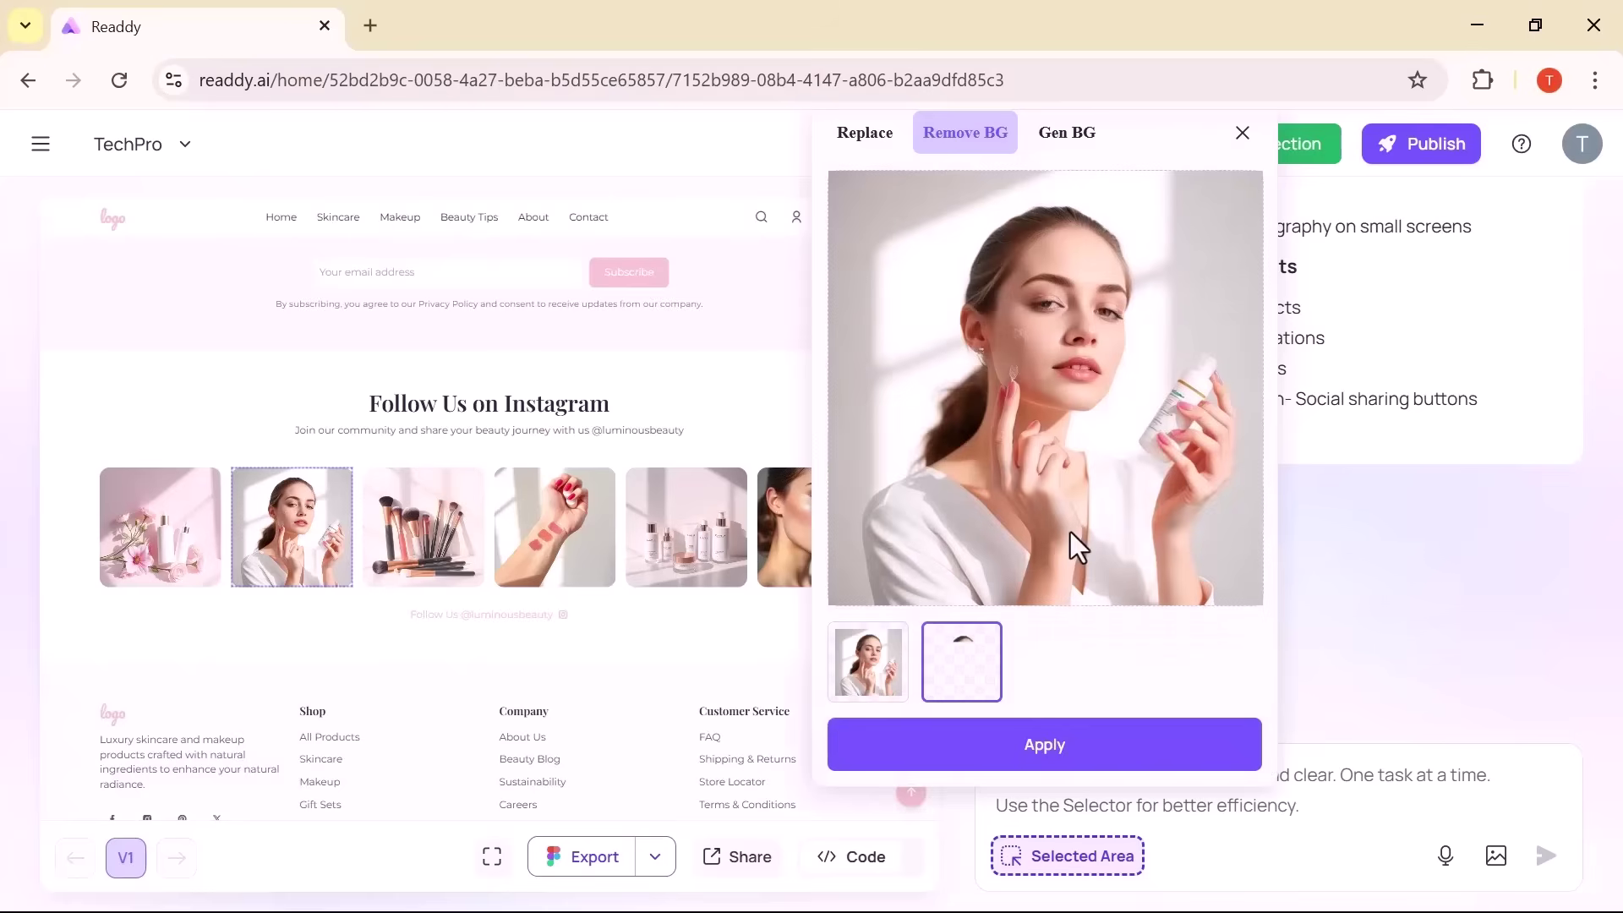
{"action": "left_click", "coordinate": [869, 647]}
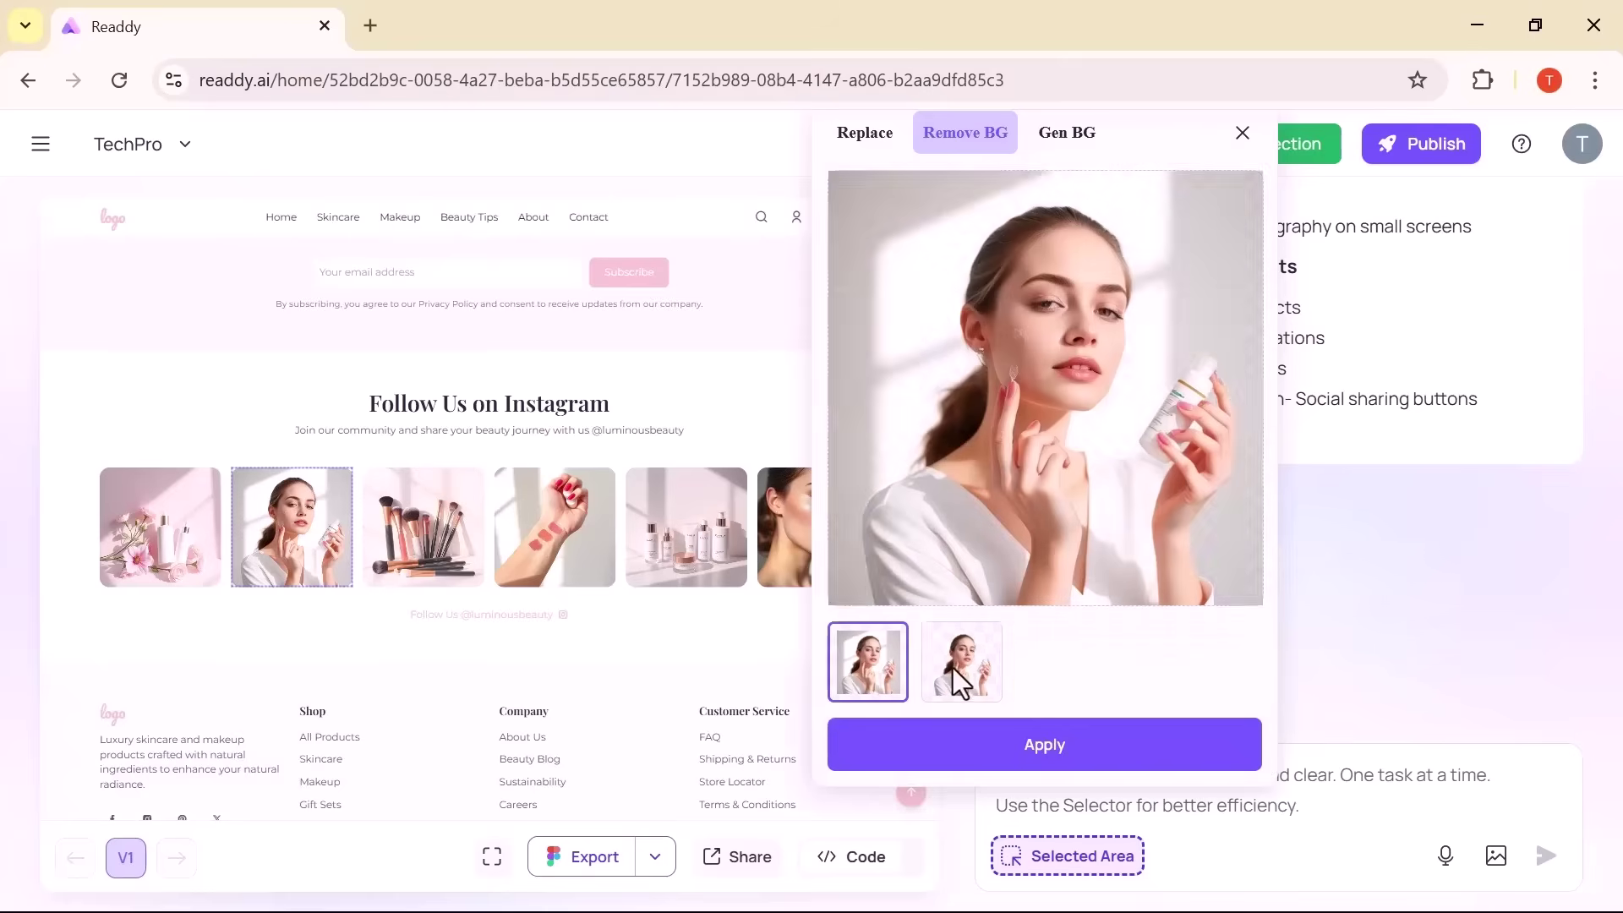
{"action": "left_click", "coordinate": [1066, 132]}
{"action": "type", "text": "chnage color of background with purple"}
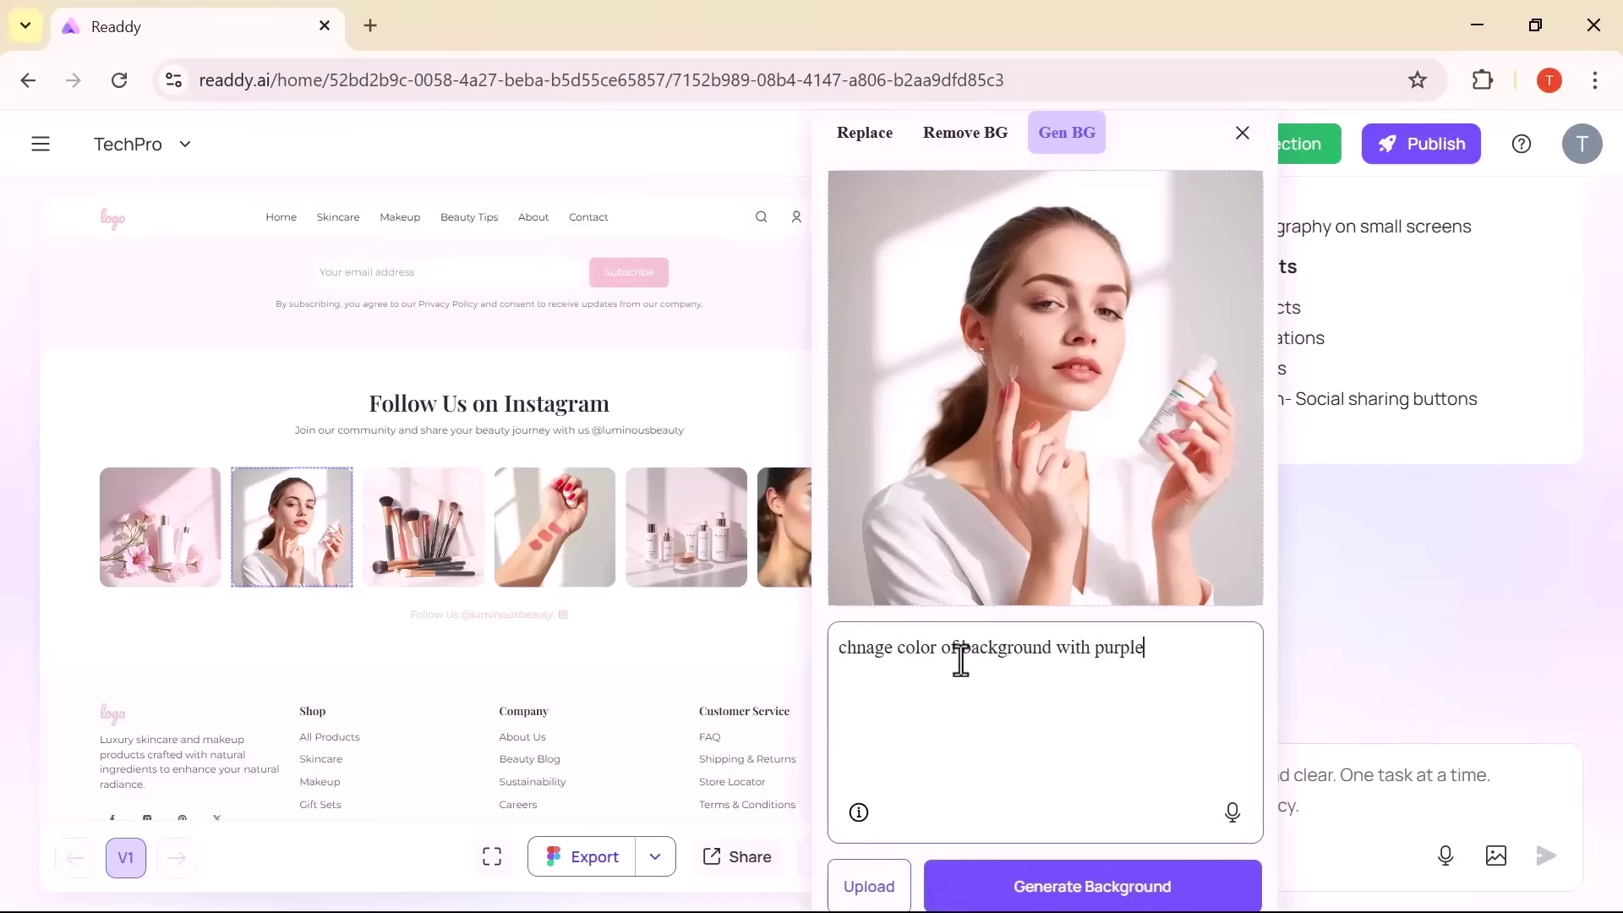
{"action": "key", "text": "Return"}
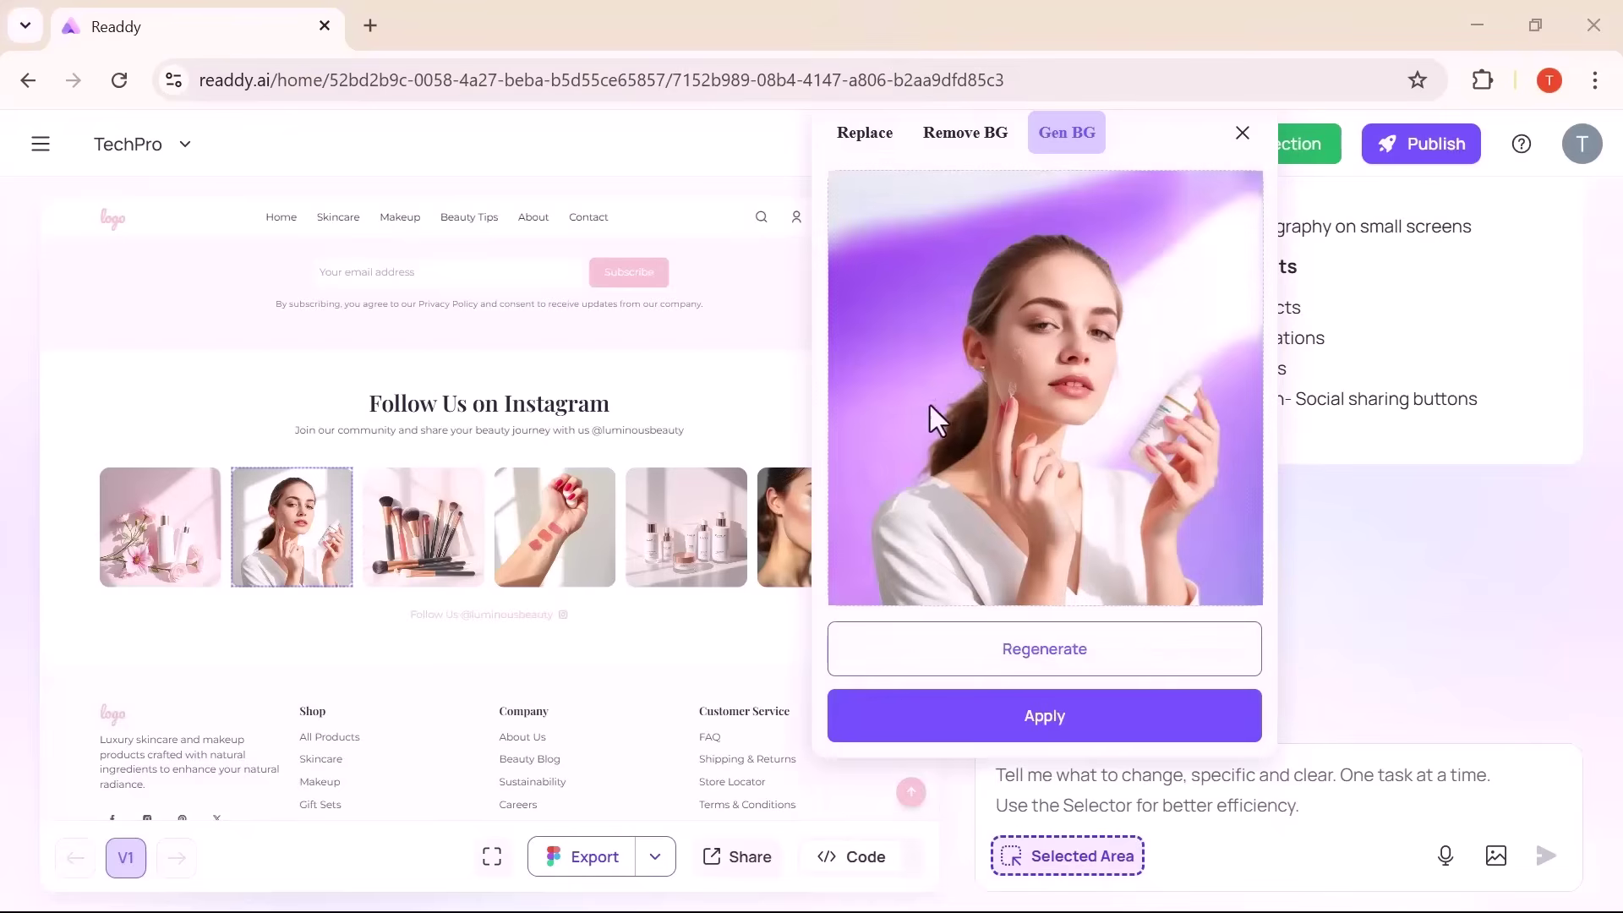
{"action": "left_click", "coordinate": [1243, 133]}
Swap the hero background image for a generated cosmetics-and-roses video, confirming the credits.
{"action": "scroll", "coordinate": [570, 685], "scroll_direction": "up", "scroll_amount": 6}
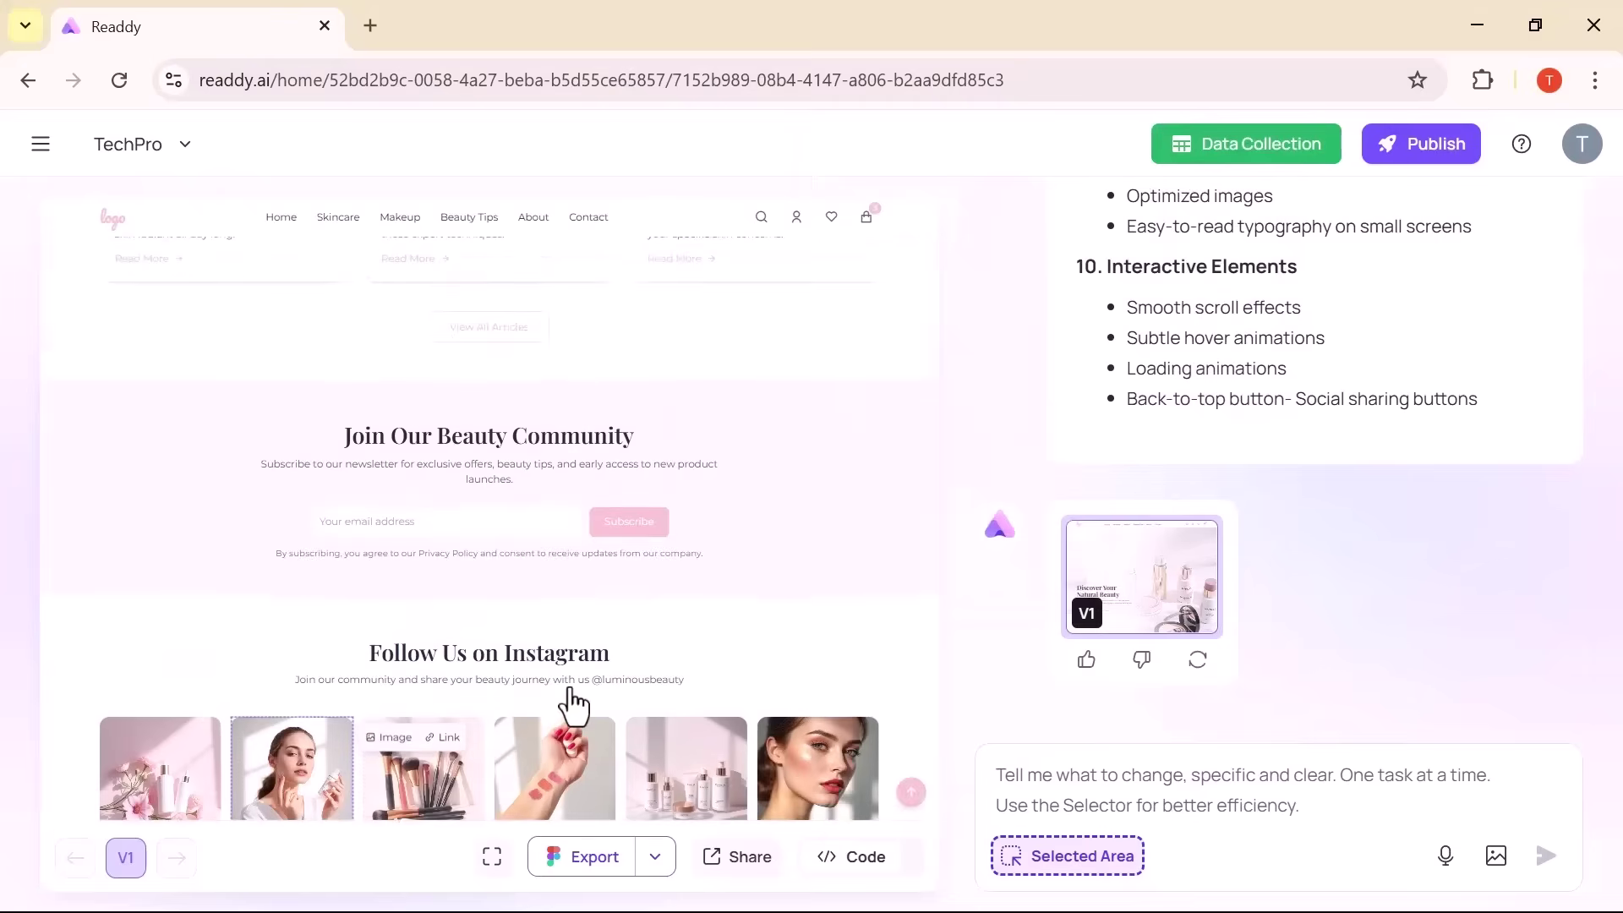
{"action": "scroll", "coordinate": [570, 685], "scroll_direction": "up", "scroll_amount": 10}
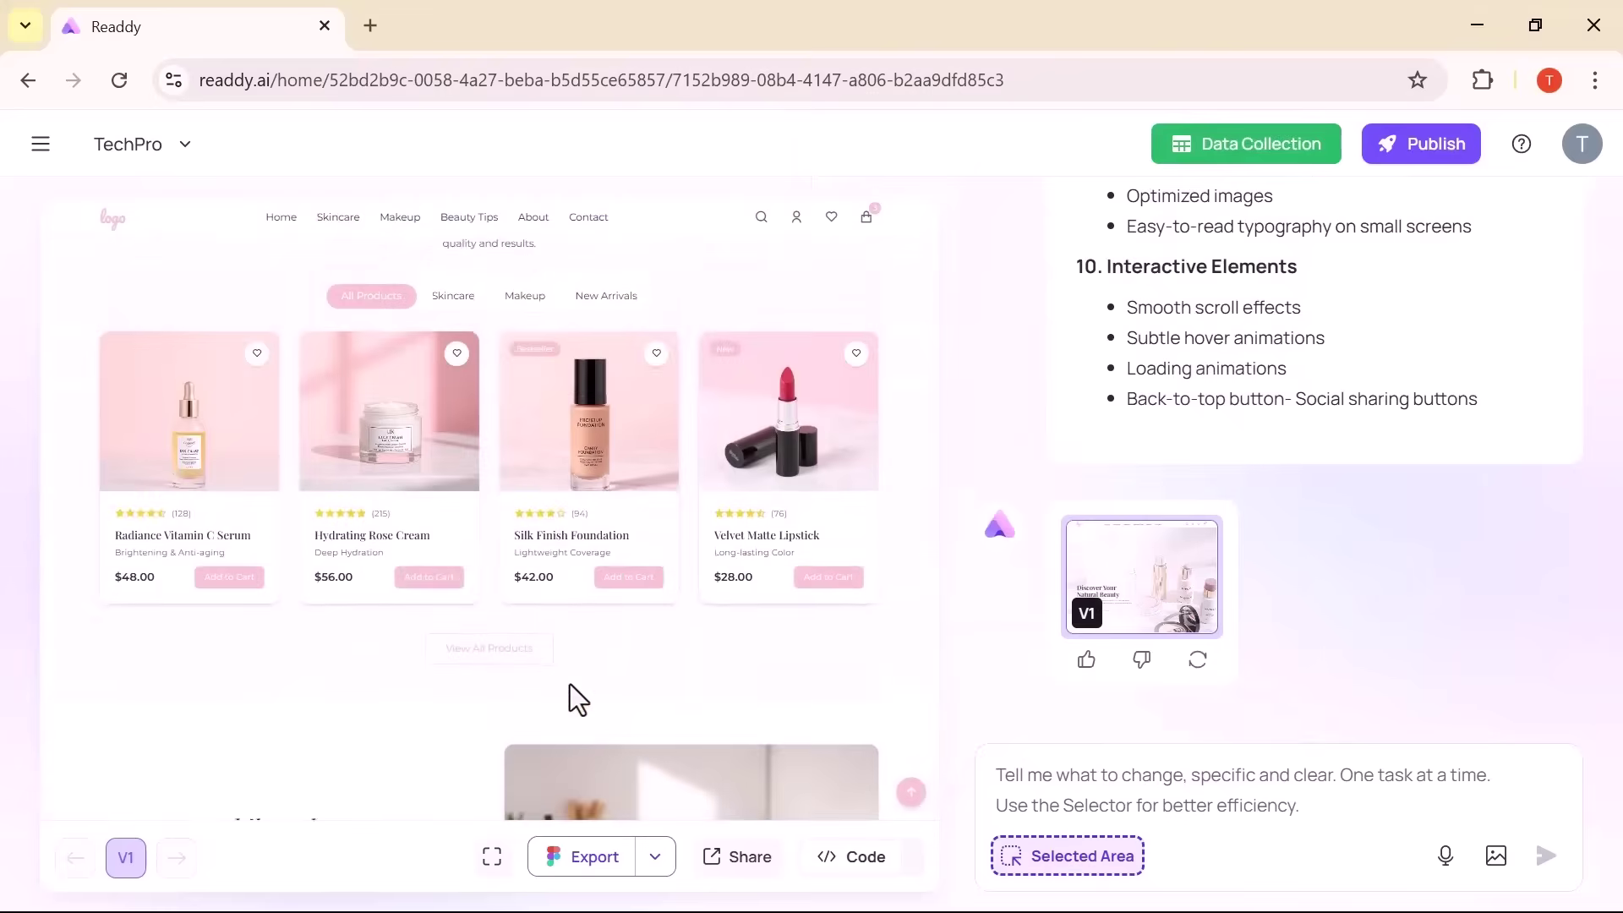
{"action": "scroll", "coordinate": [569, 685], "scroll_direction": "up", "scroll_amount": 5}
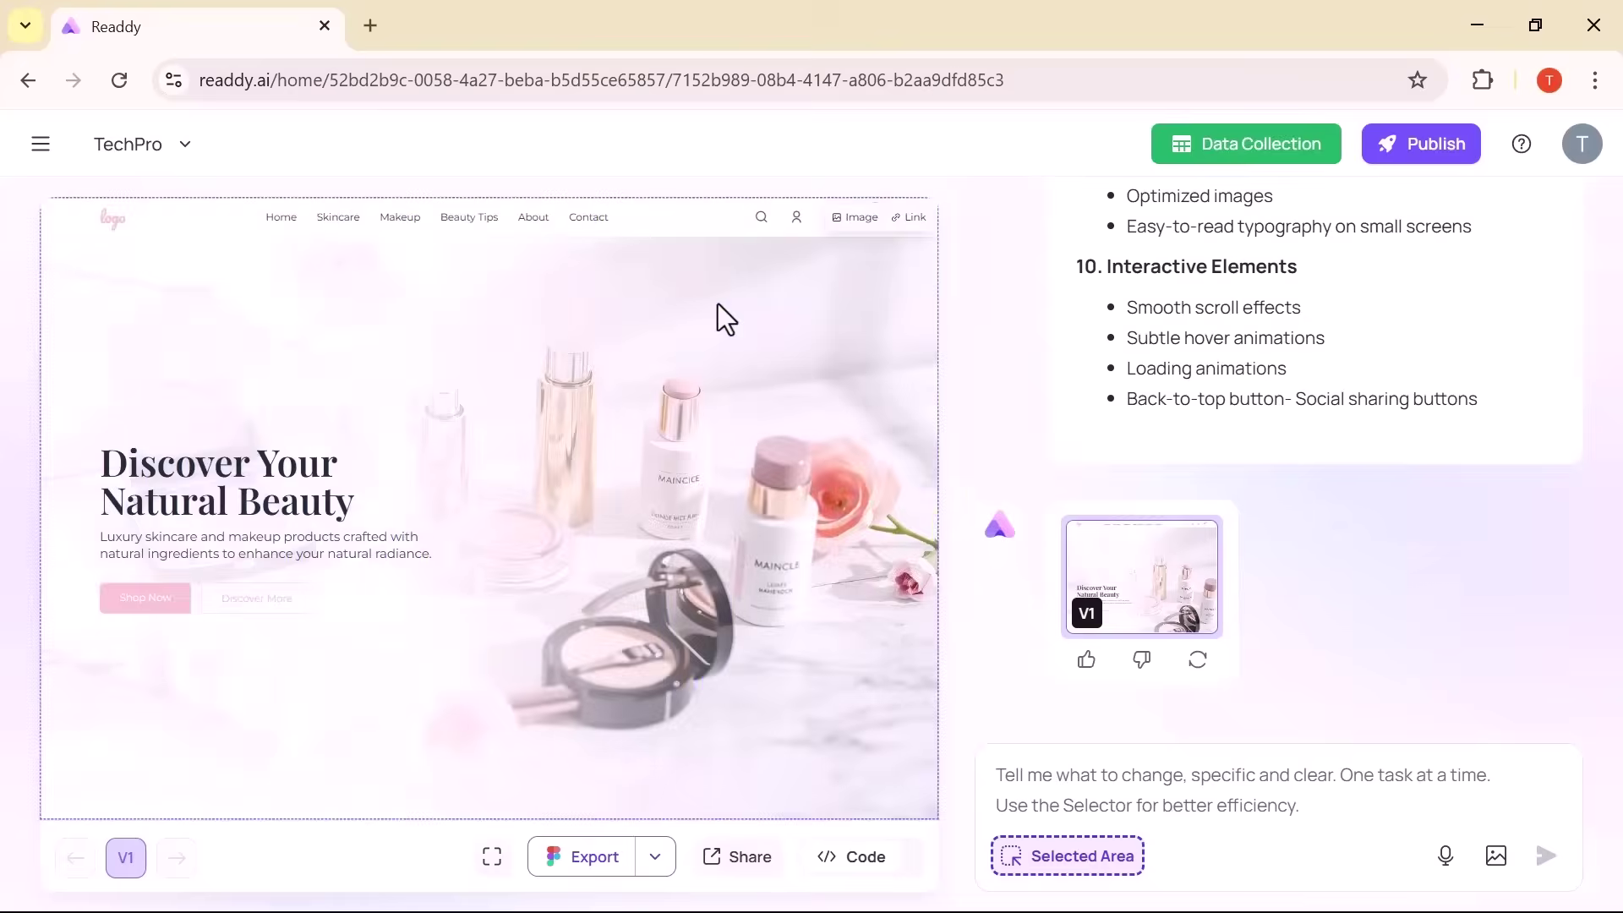
{"action": "left_click", "coordinate": [717, 305]}
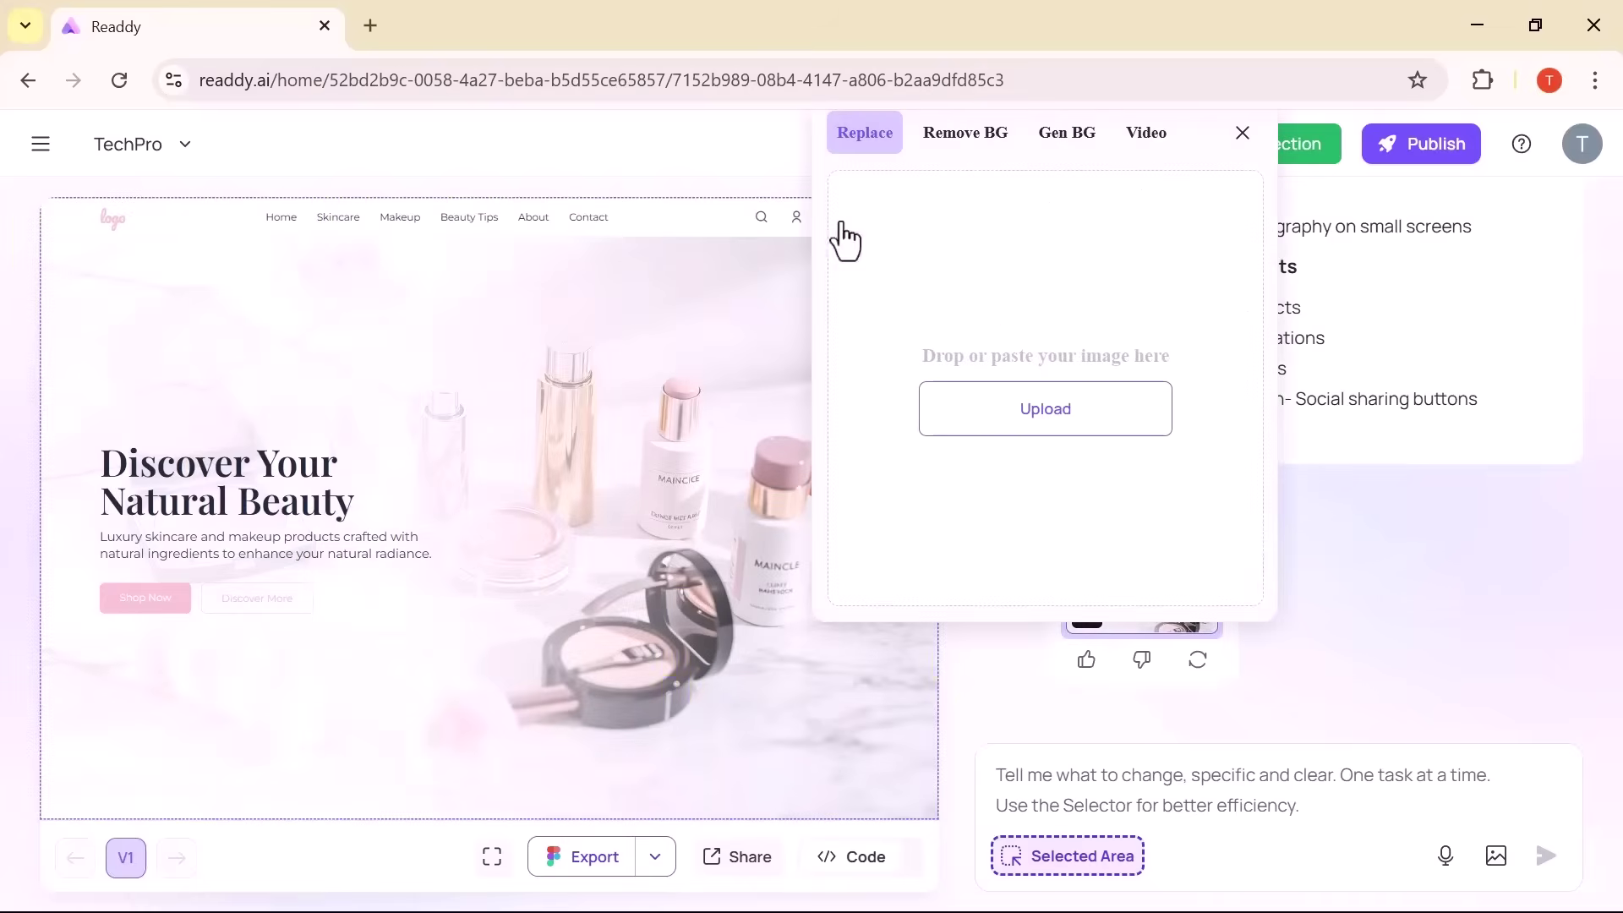
{"action": "left_click", "coordinate": [966, 133]}
{"action": "left_click", "coordinate": [1067, 135]}
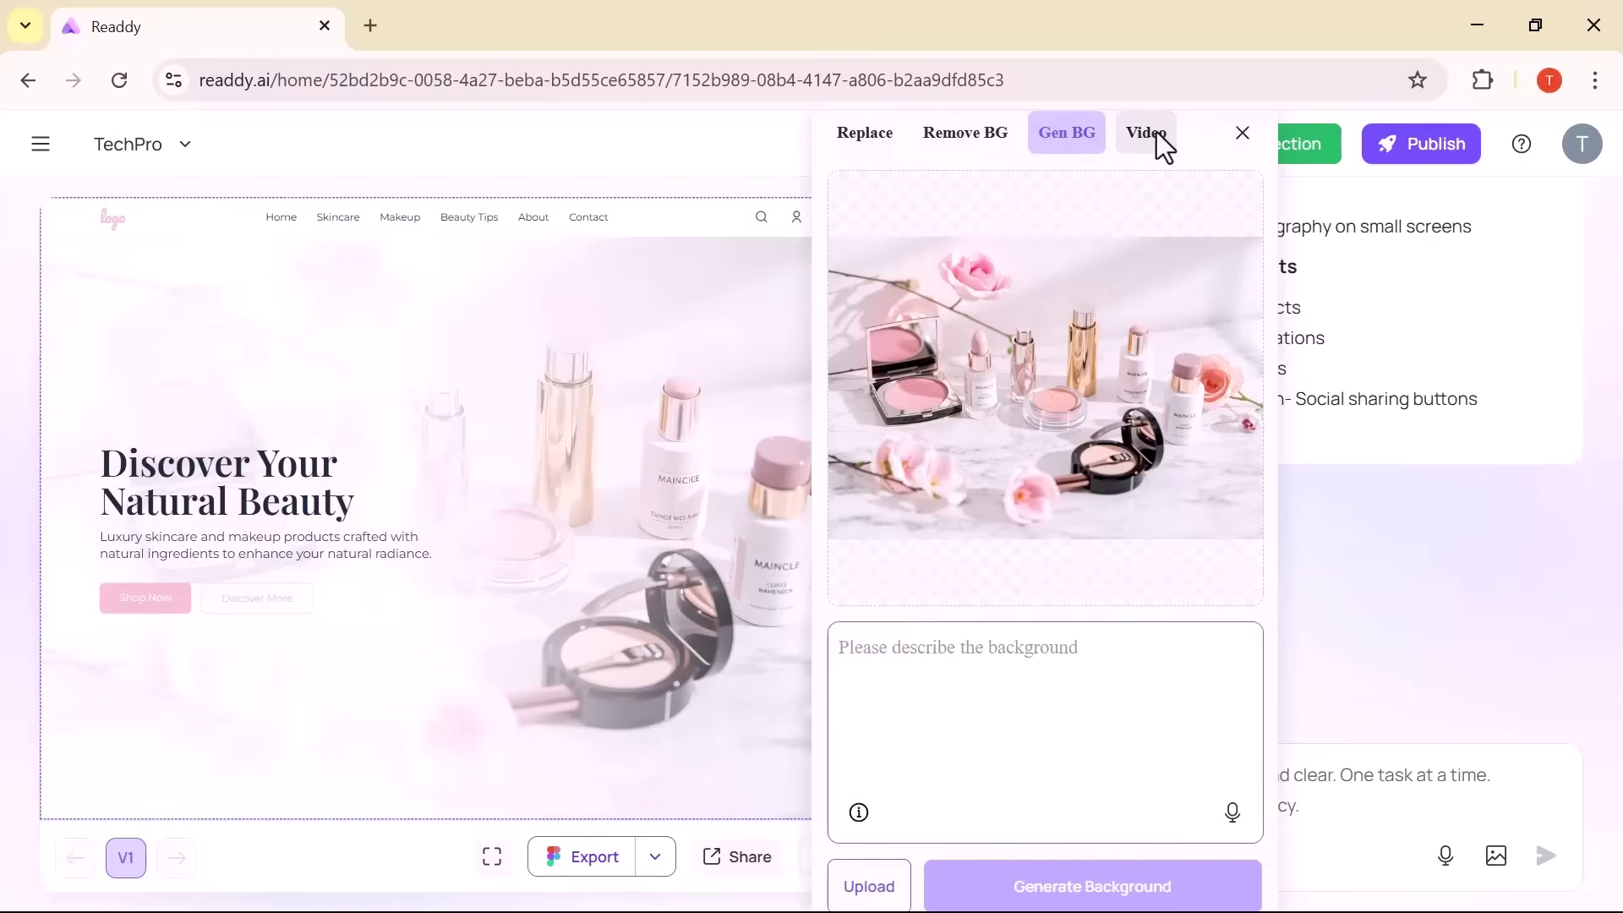
{"action": "left_click", "coordinate": [1157, 132]}
{"action": "left_click", "coordinate": [978, 435]}
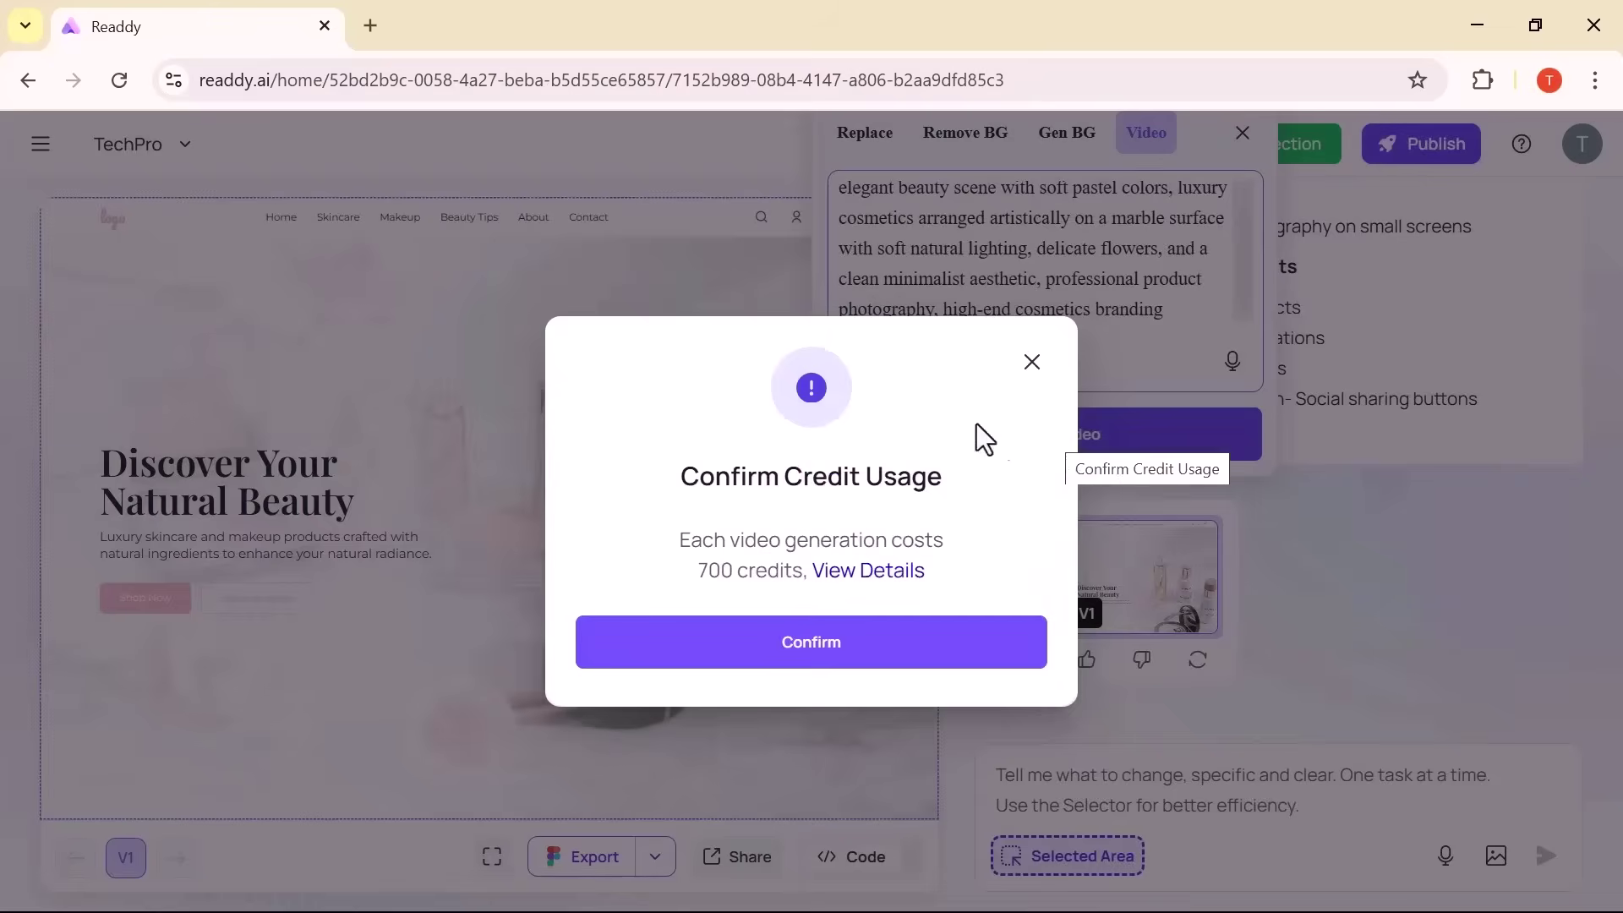
{"action": "left_click", "coordinate": [814, 651]}
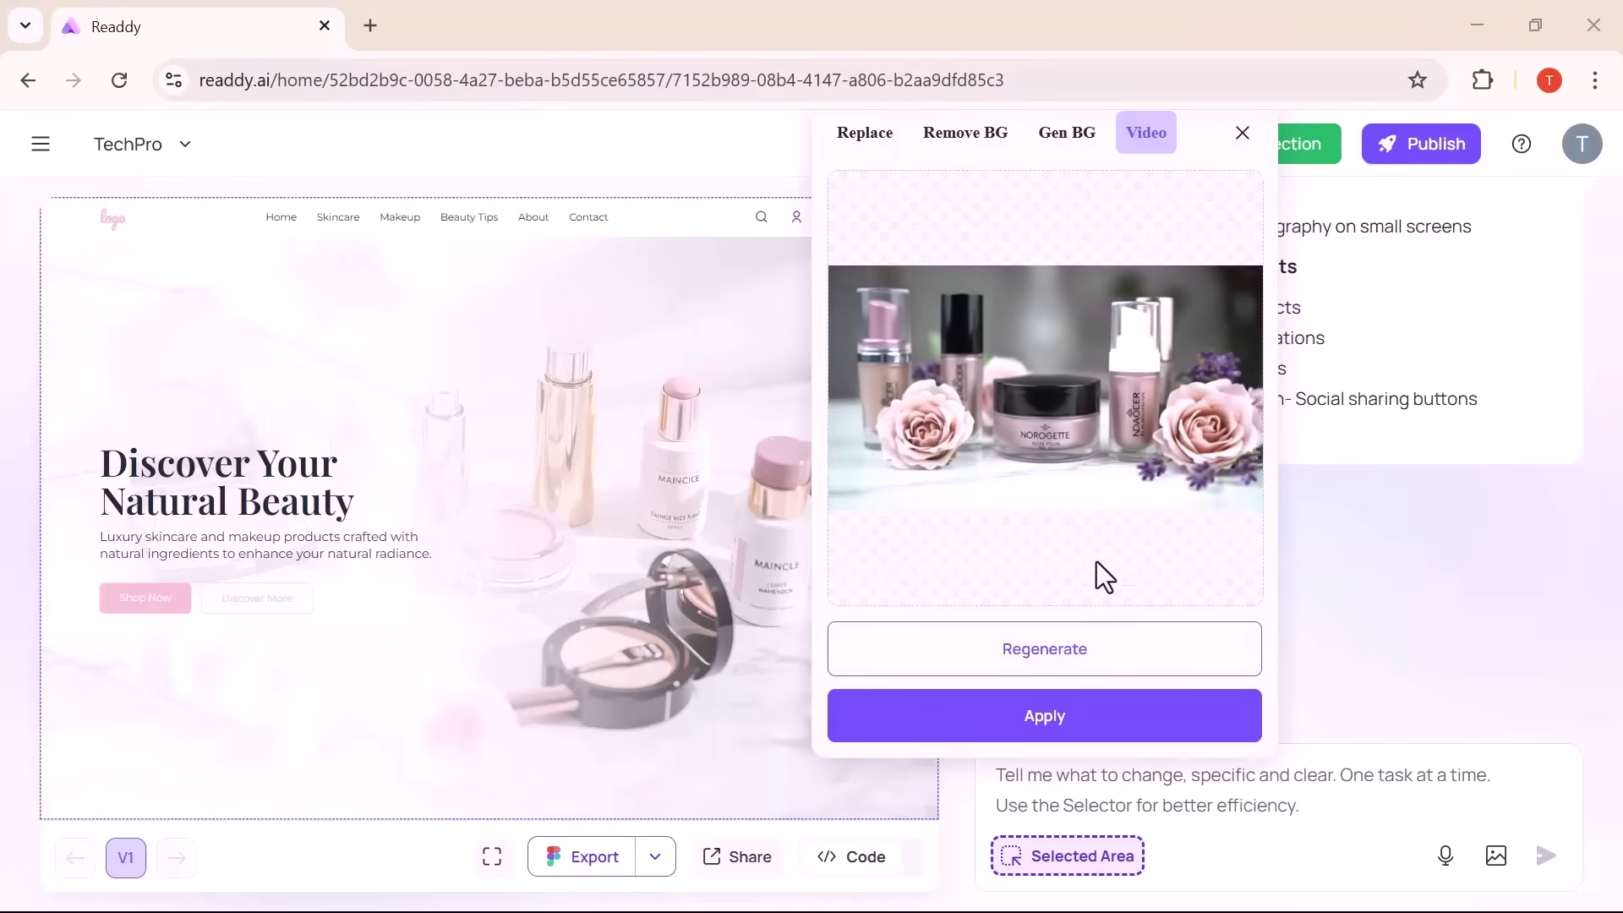
{"action": "left_click", "coordinate": [1054, 737]}
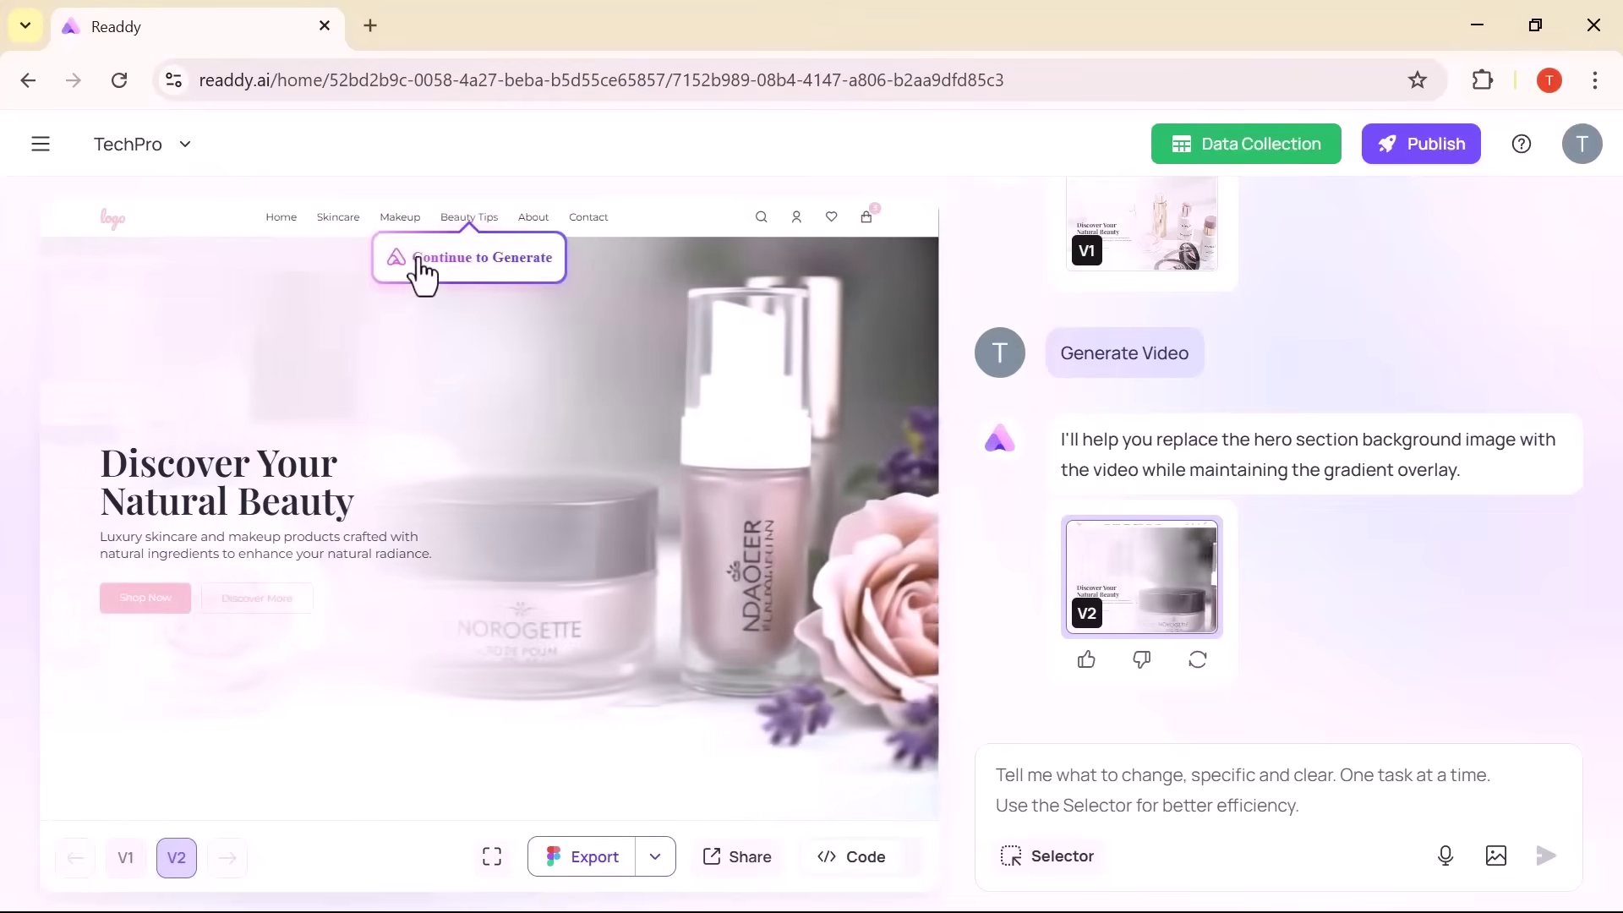
Generate the linked Beauty Tips page from its plan and review its preview.
{"action": "left_click", "coordinate": [469, 258]}
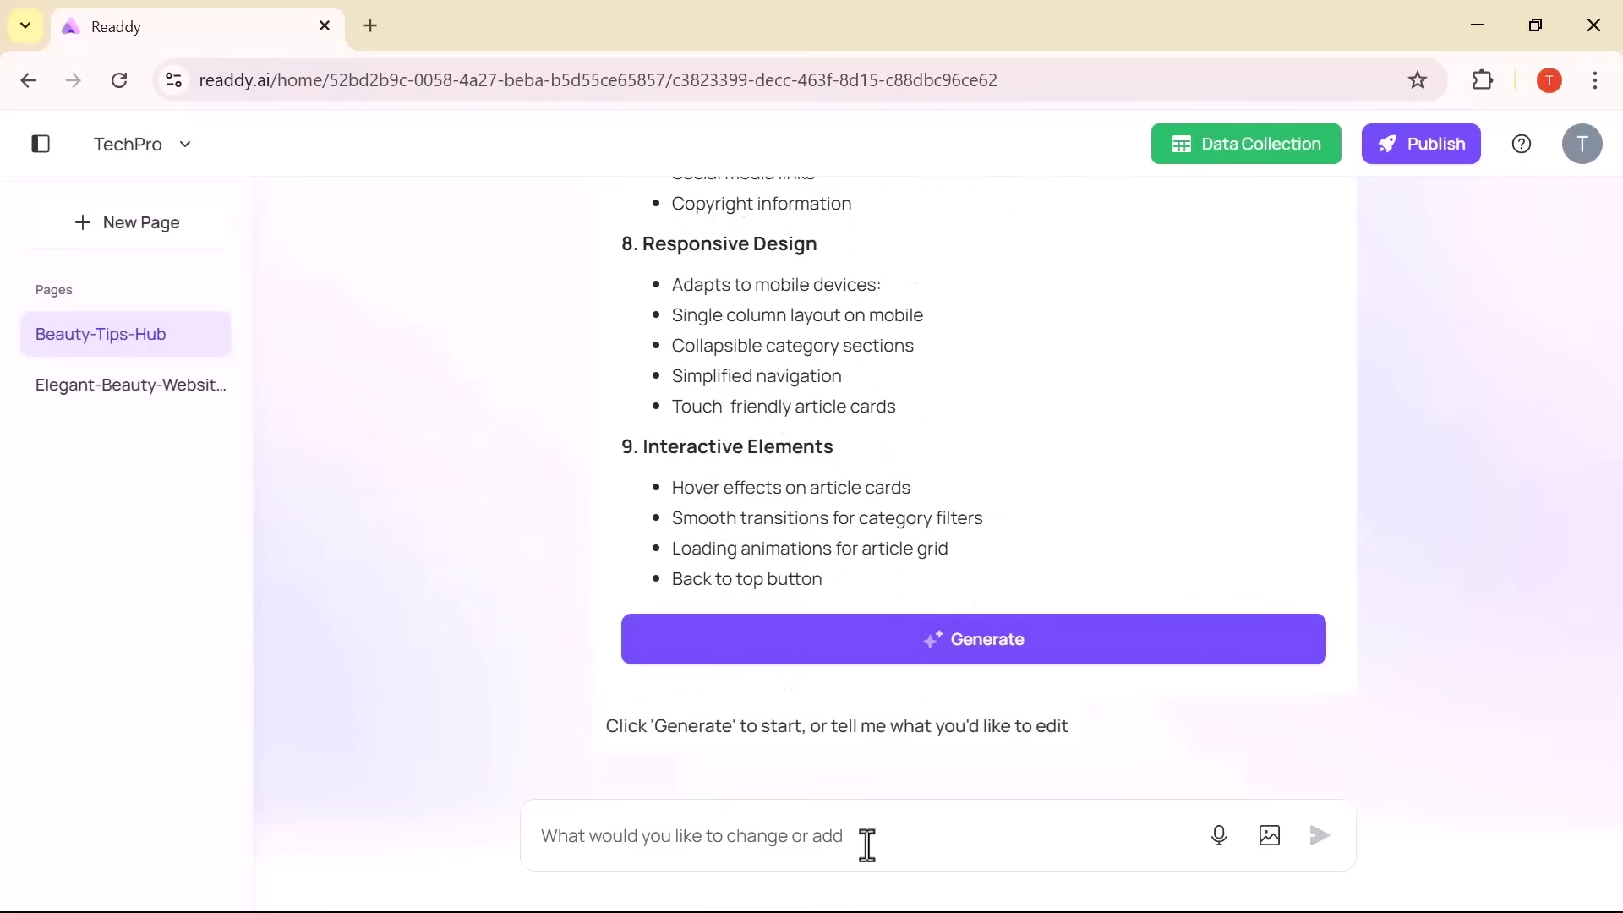
{"action": "left_click", "coordinate": [934, 658]}
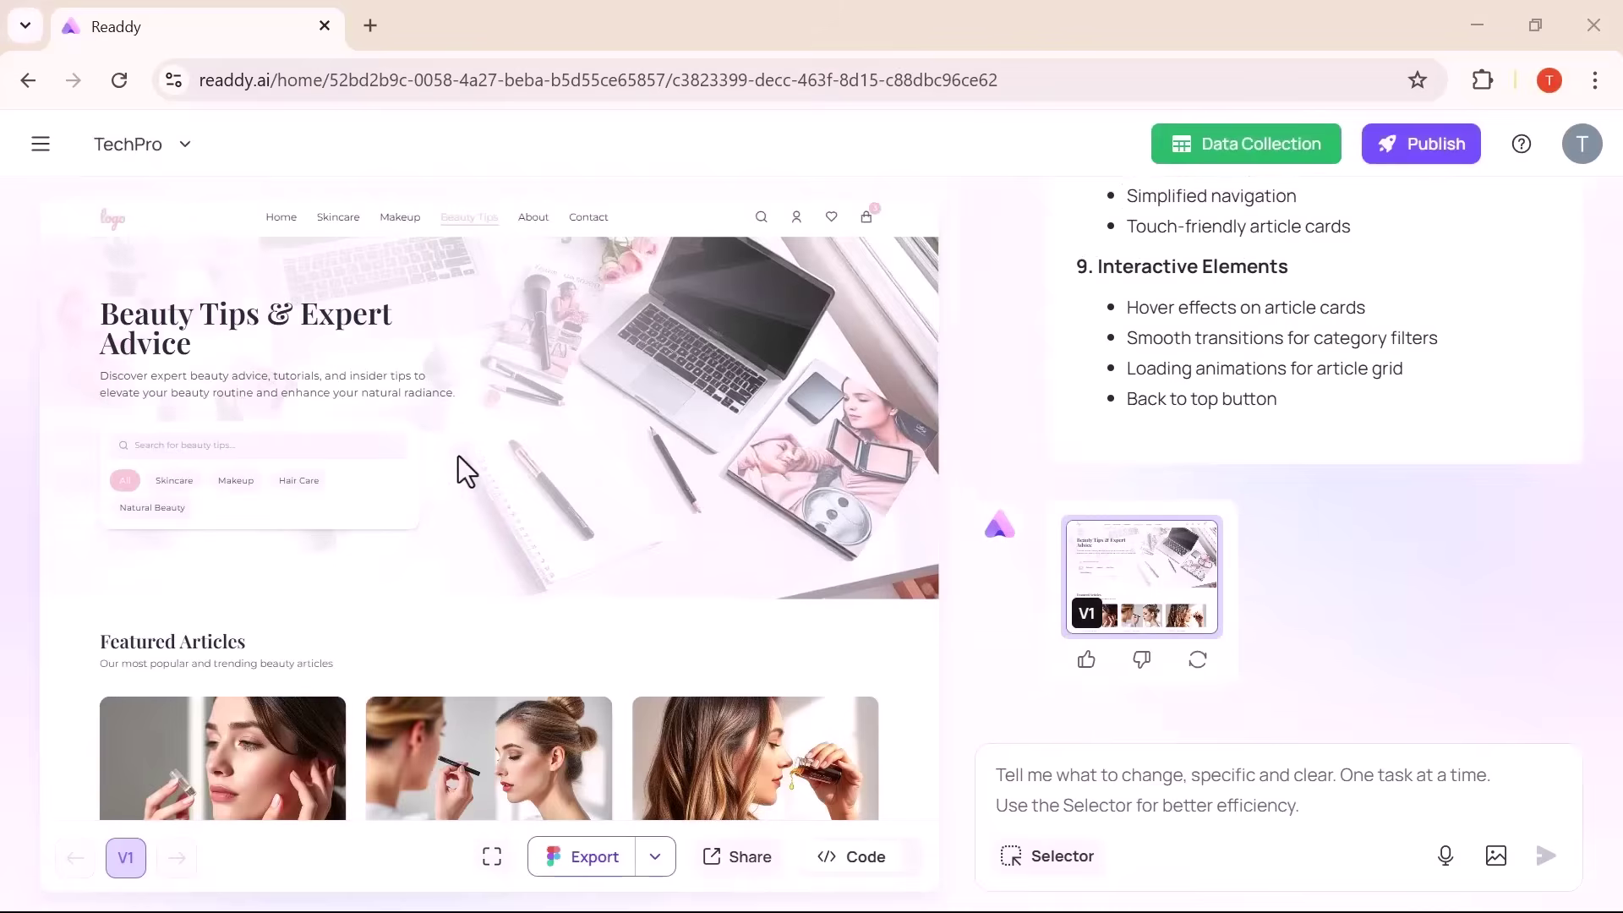
{"action": "scroll", "coordinate": [458, 457], "scroll_direction": "down", "scroll_amount": 10}
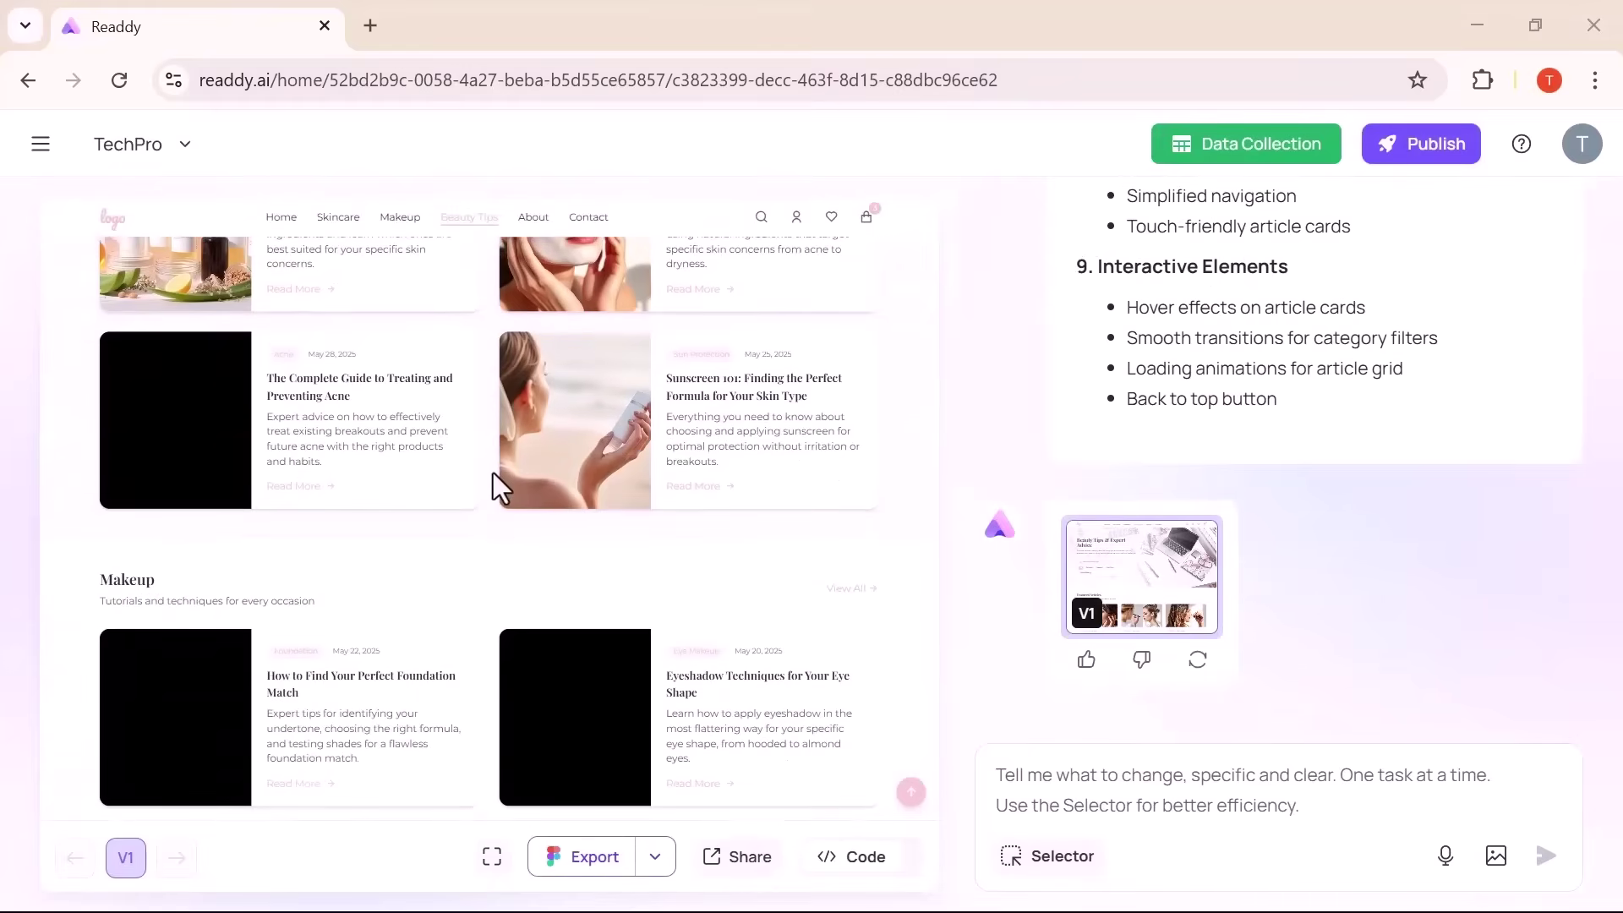
{"action": "scroll", "coordinate": [493, 473], "scroll_direction": "down", "scroll_amount": 10}
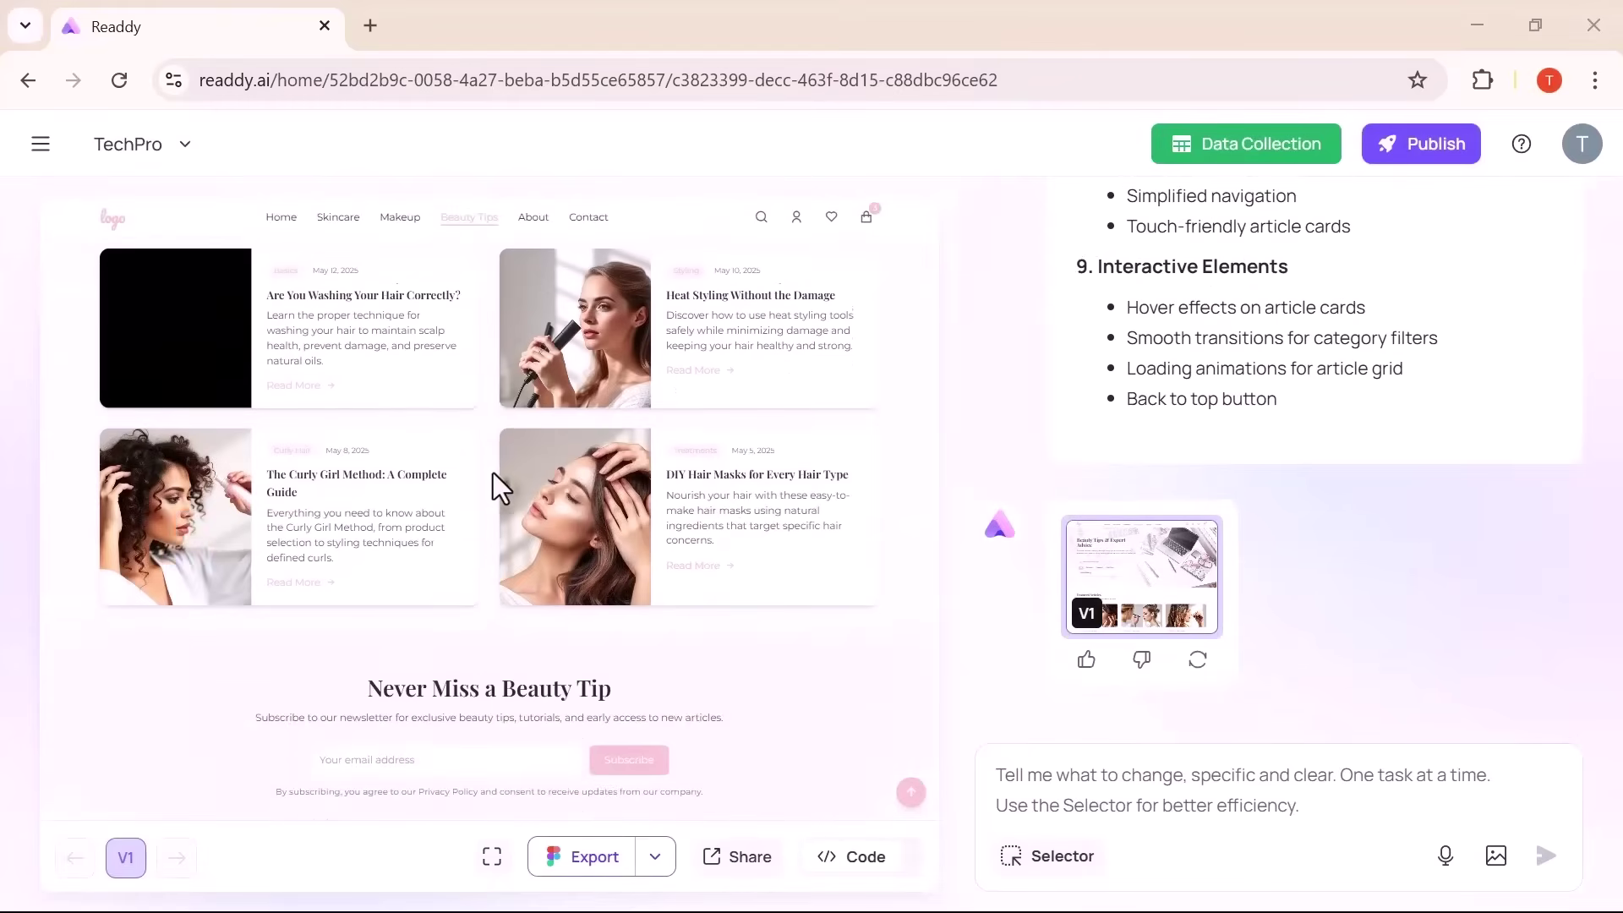
{"action": "scroll", "coordinate": [493, 474], "scroll_direction": "down", "scroll_amount": 3}
{"action": "scroll", "coordinate": [493, 471], "scroll_direction": "up", "scroll_amount": 5}
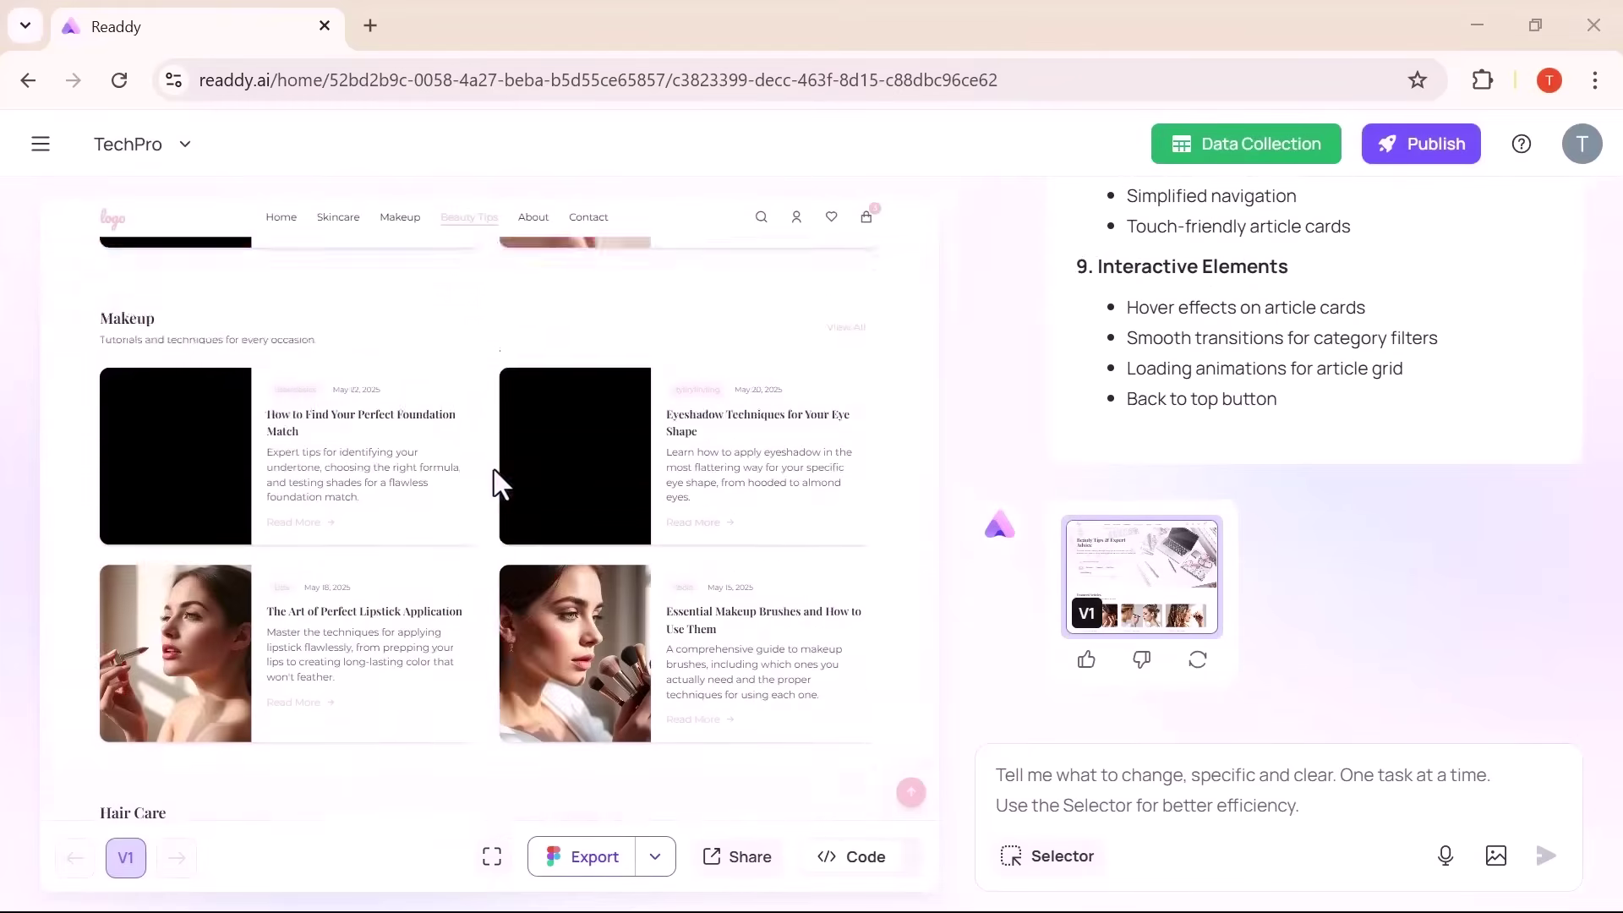
{"action": "scroll", "coordinate": [494, 470], "scroll_direction": "up", "scroll_amount": 15}
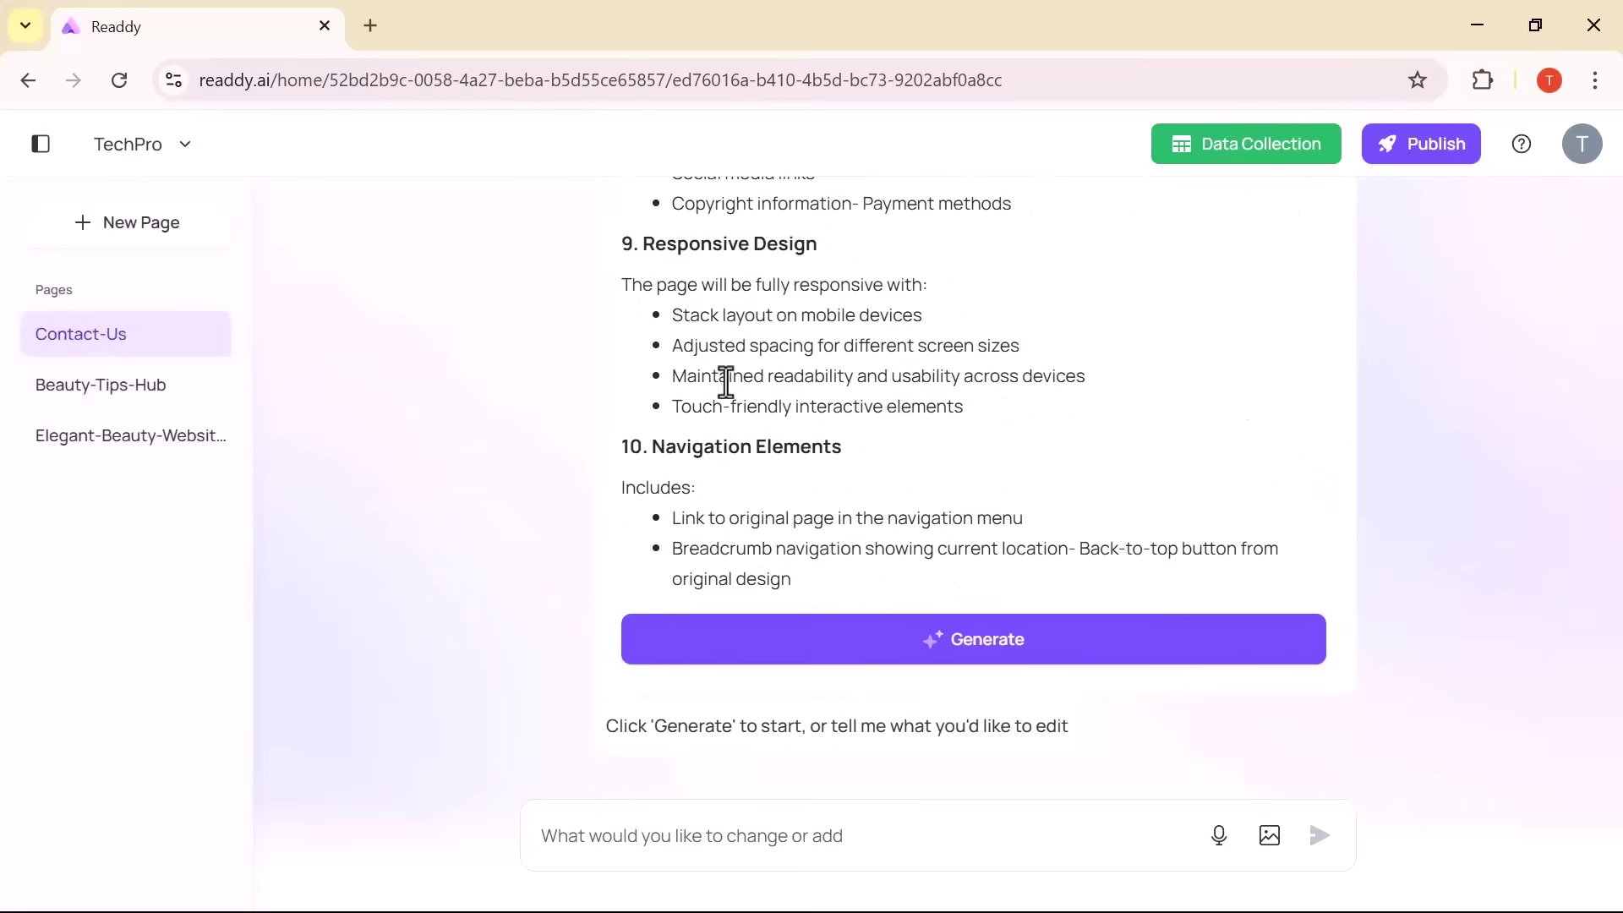
Generate Contact-Us V1 with contact details, Let's Connect form, map, social links and FAQ.
{"action": "left_click", "coordinate": [856, 644]}
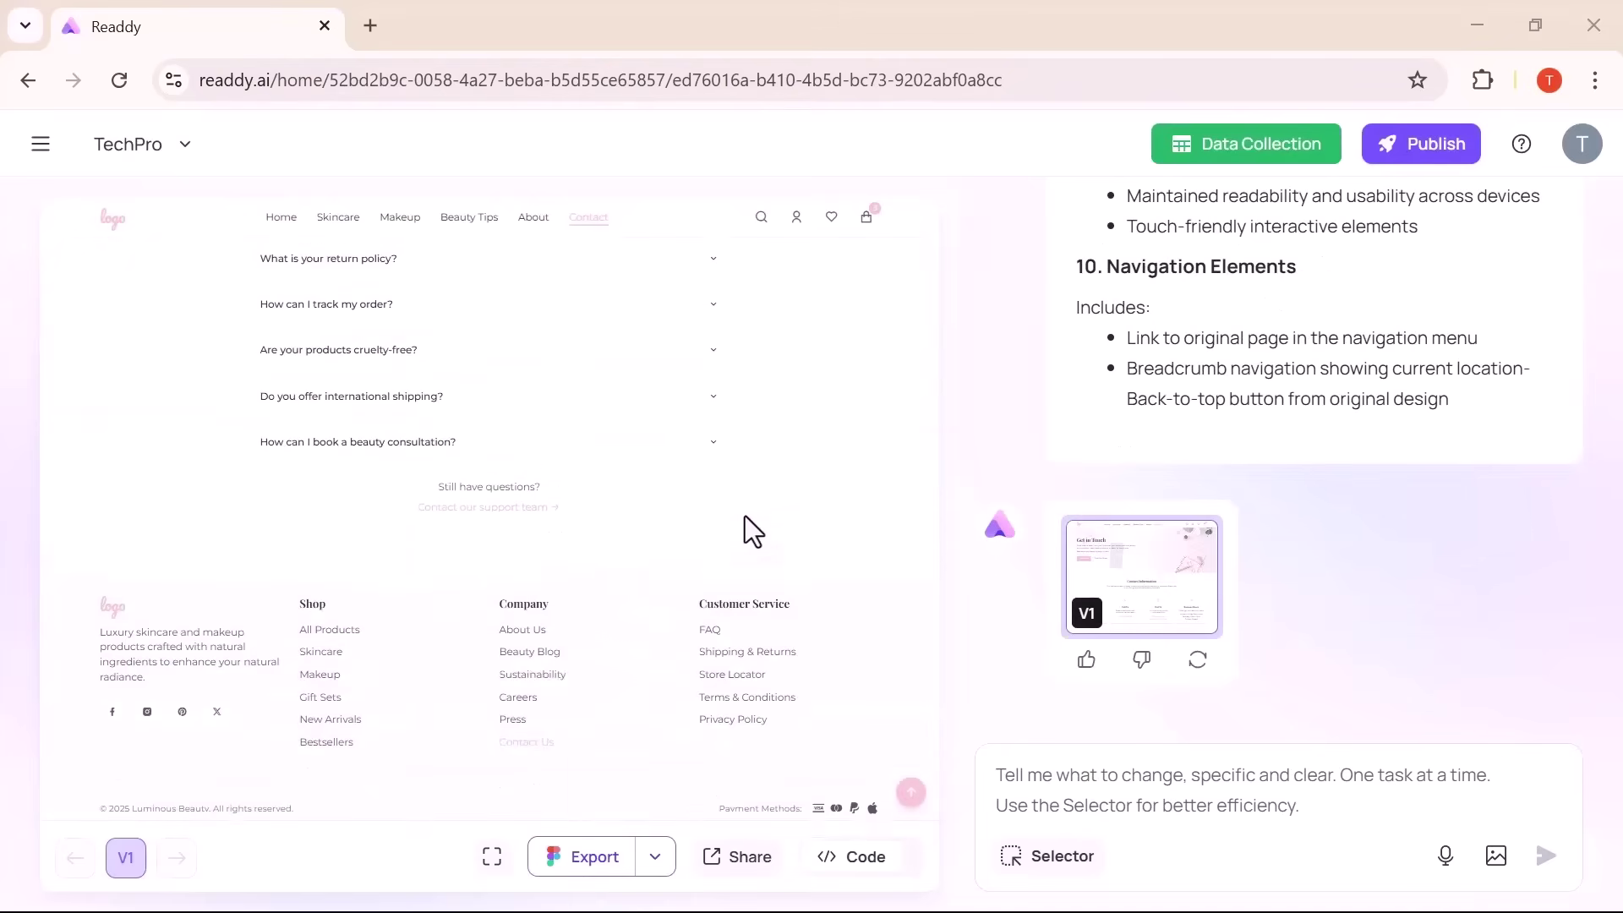
Set the Let's Connect form to collect leads into new form TechPro-Contact-Us-form.
{"action": "left_click", "coordinate": [1072, 871]}
{"action": "left_click", "coordinate": [749, 612]}
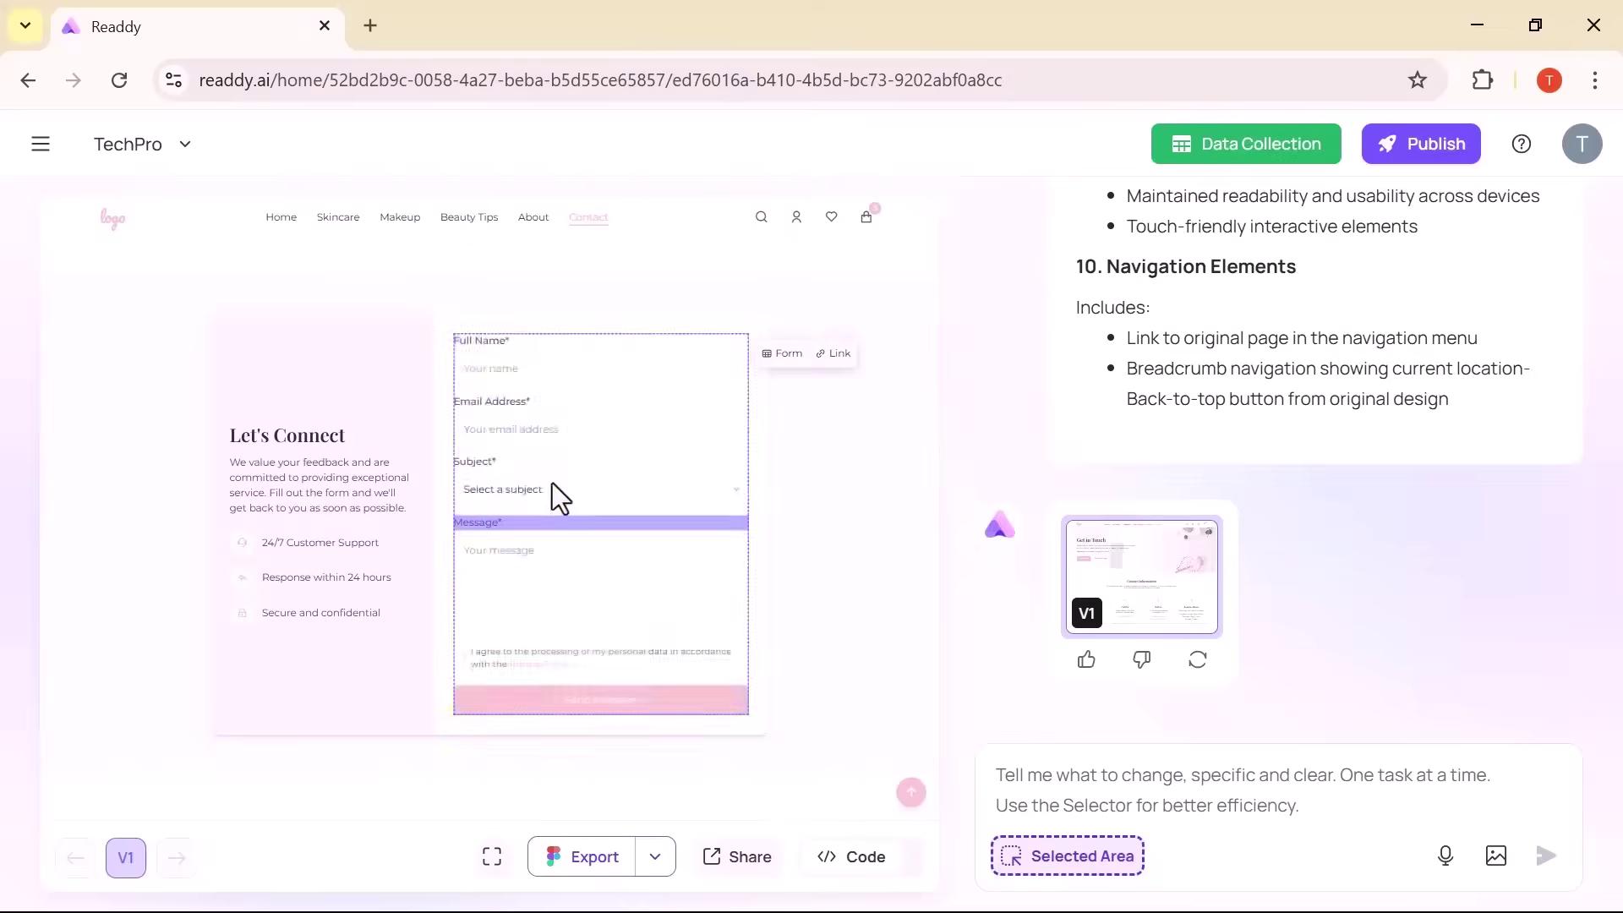
{"action": "left_click", "coordinate": [782, 353]}
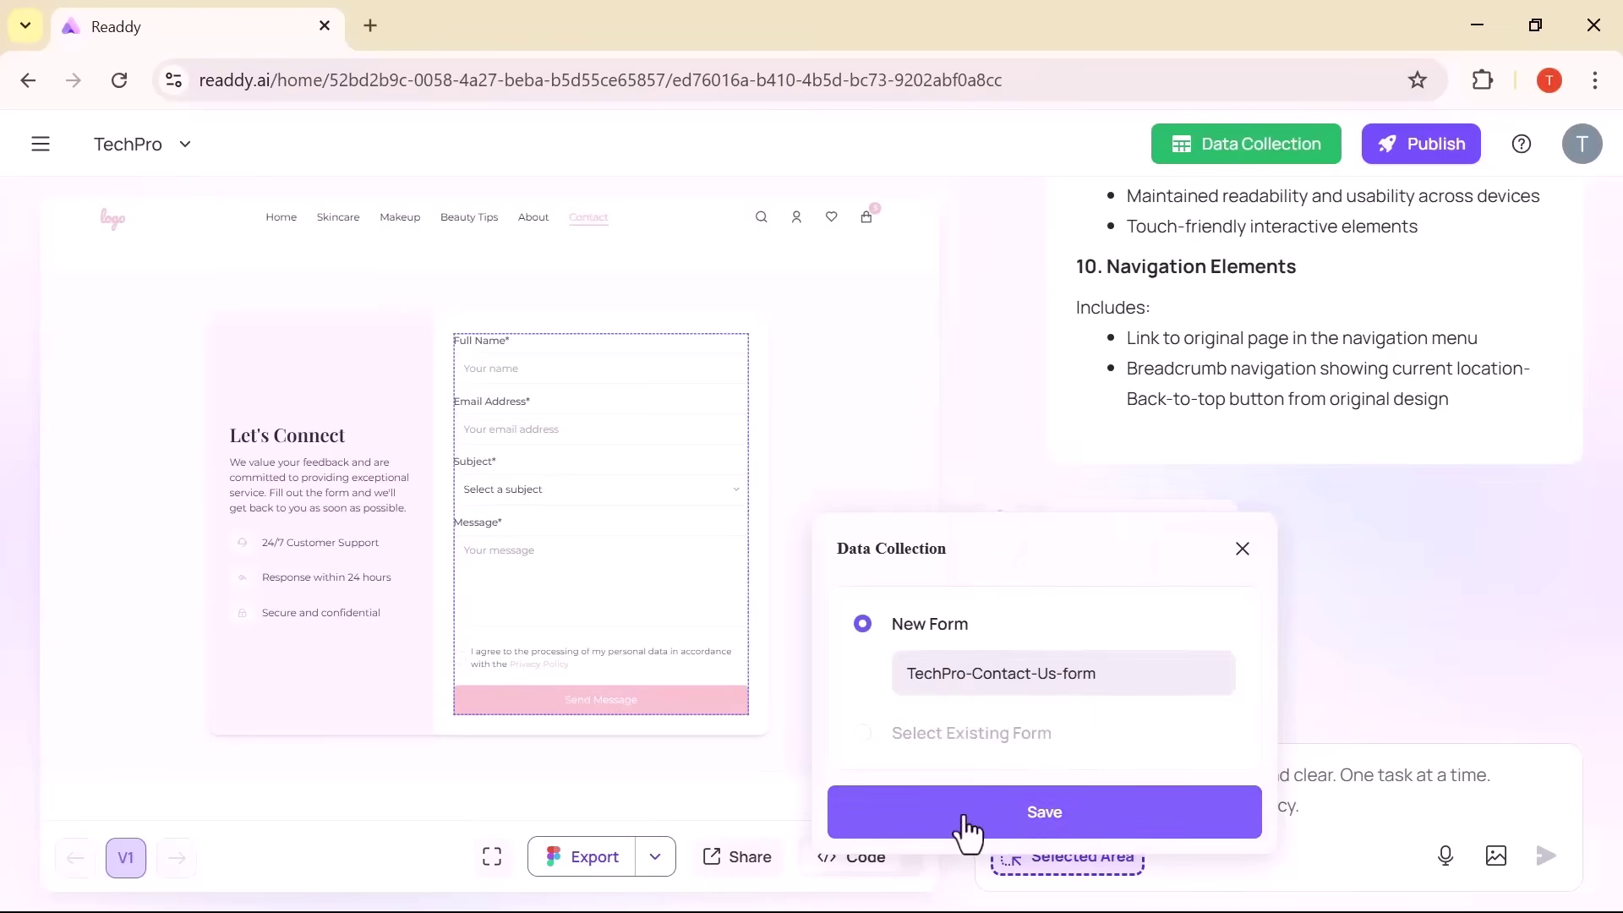
{"action": "left_click", "coordinate": [1074, 813]}
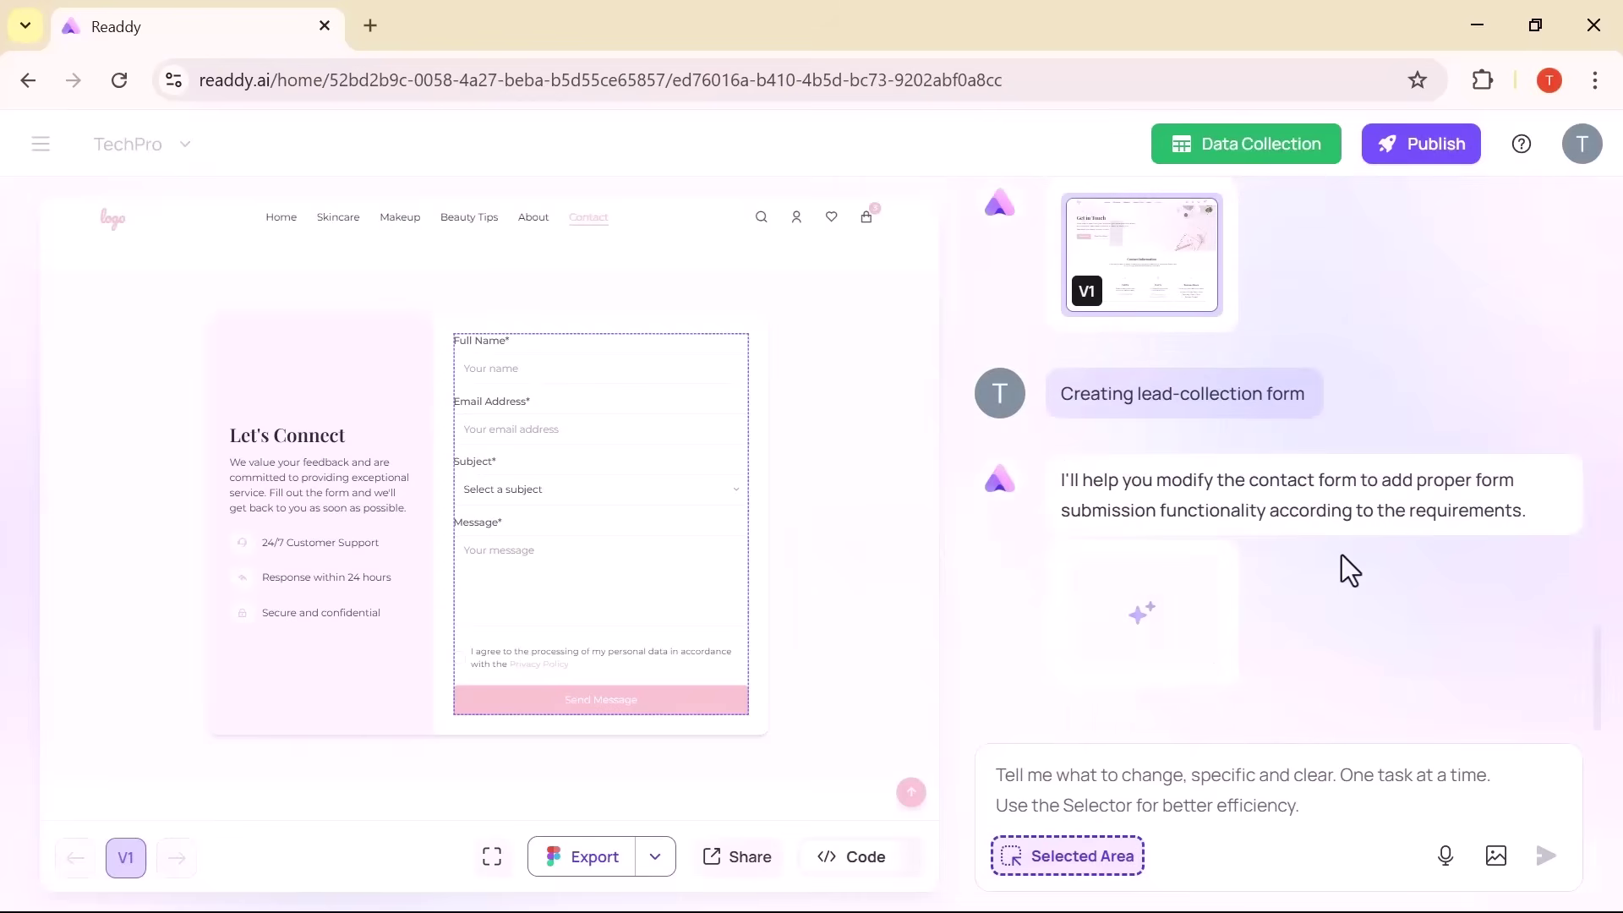
Send a test product-inquiry message through the contact form and check it in Data Collection.
{"action": "scroll", "coordinate": [662, 587], "scroll_direction": "down", "scroll_amount": 5}
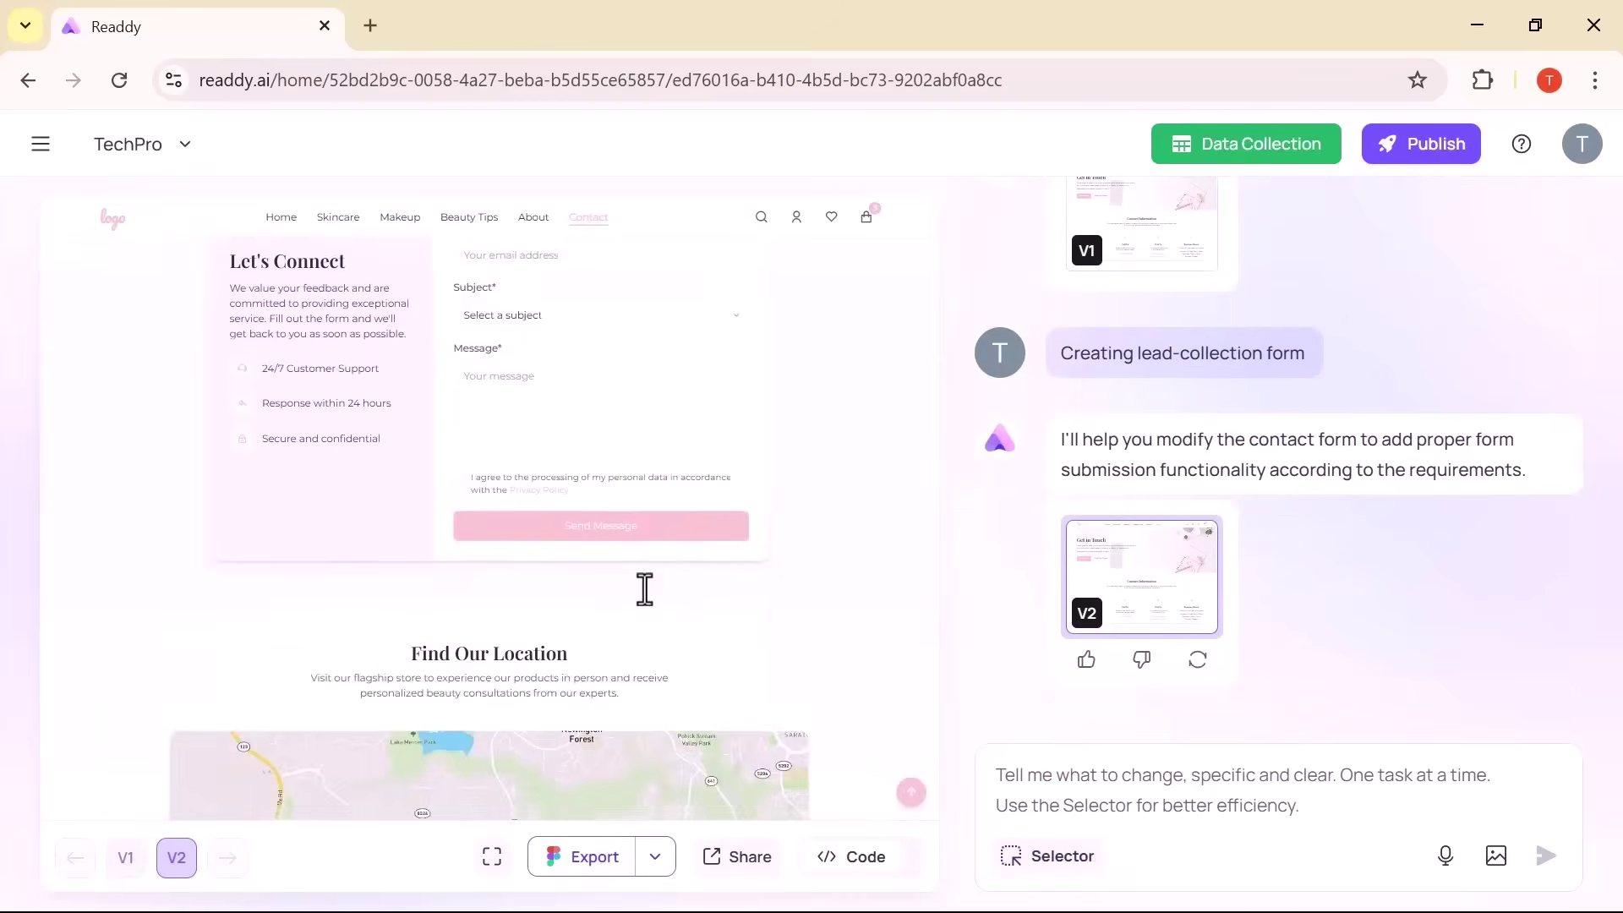
{"action": "scroll", "coordinate": [591, 583], "scroll_direction": "up", "scroll_amount": 2}
{"action": "left_click", "coordinate": [527, 566]}
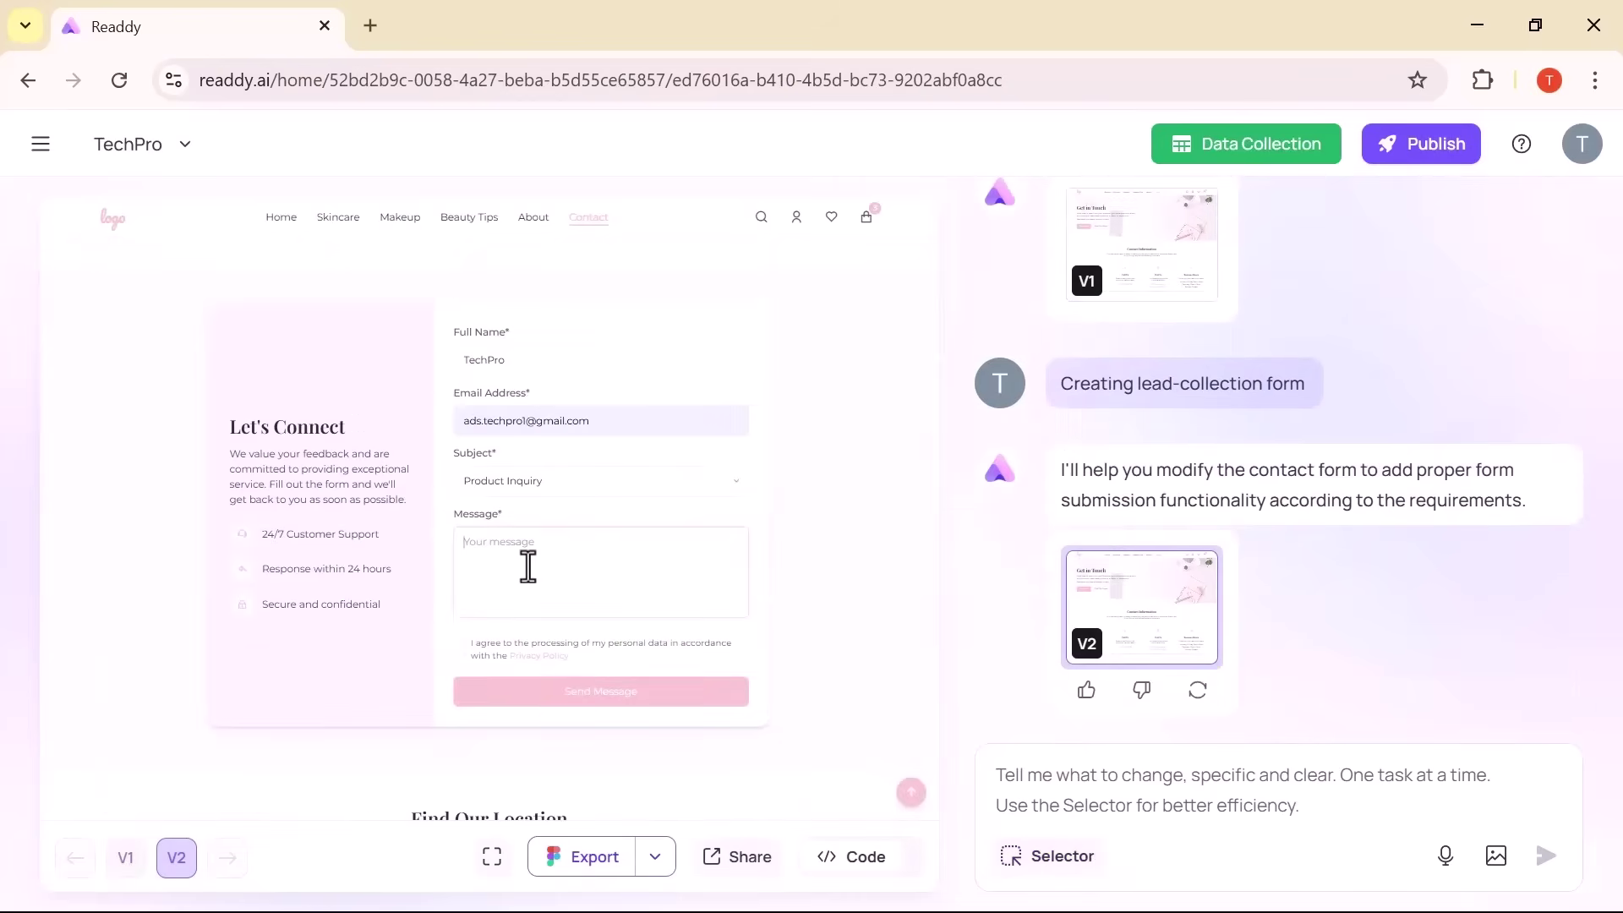
{"action": "left_click", "coordinate": [597, 694]}
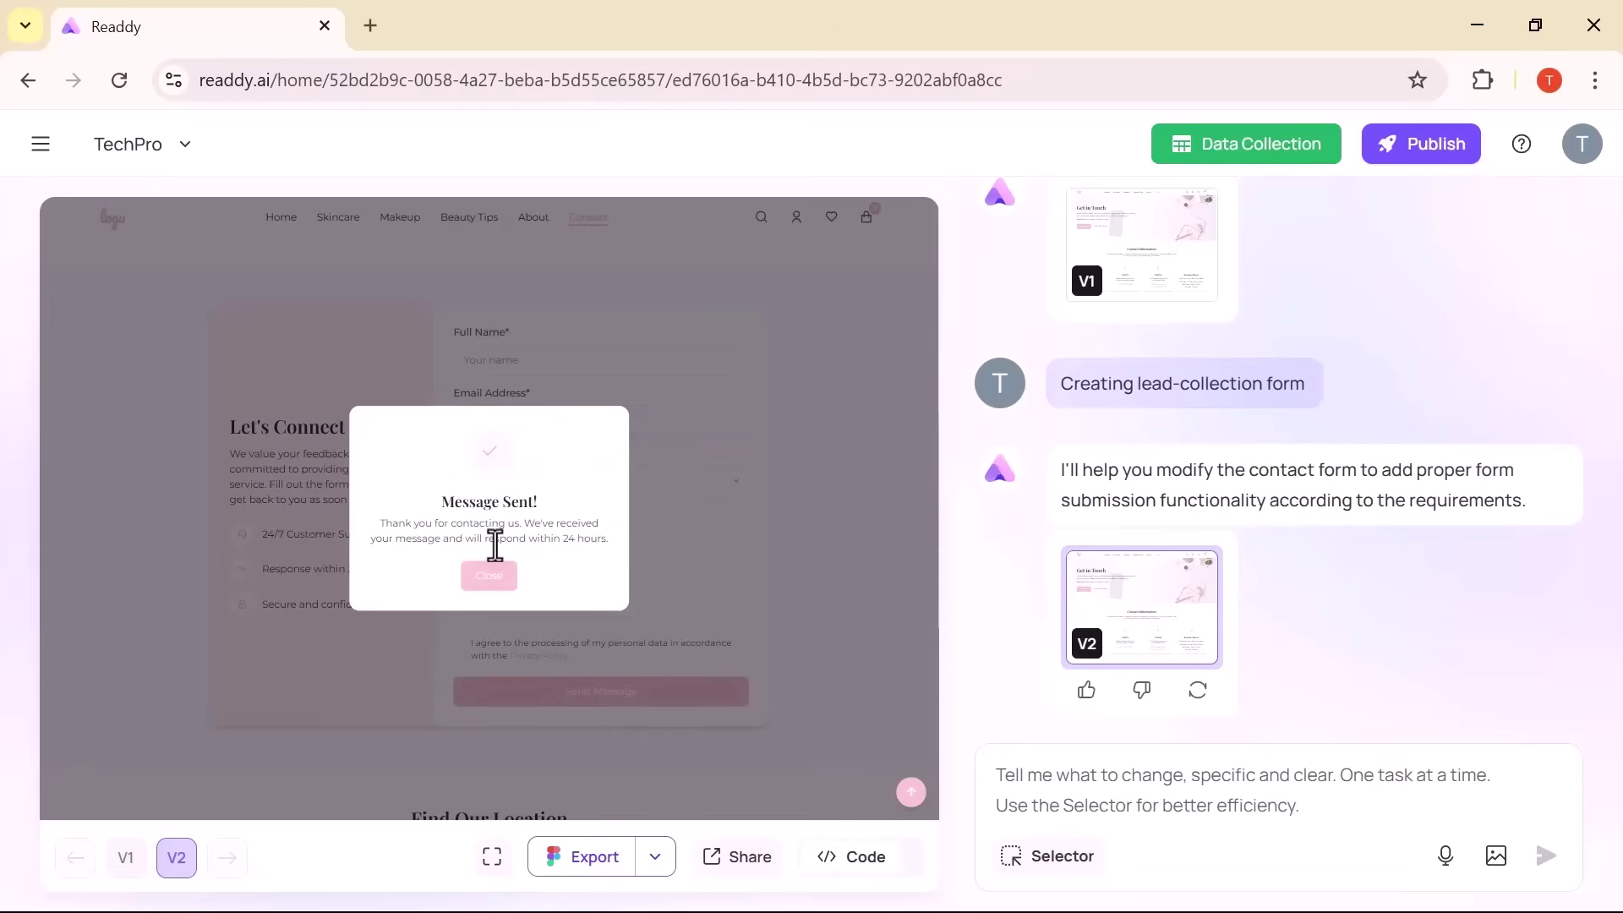
{"action": "left_click", "coordinate": [1236, 153]}
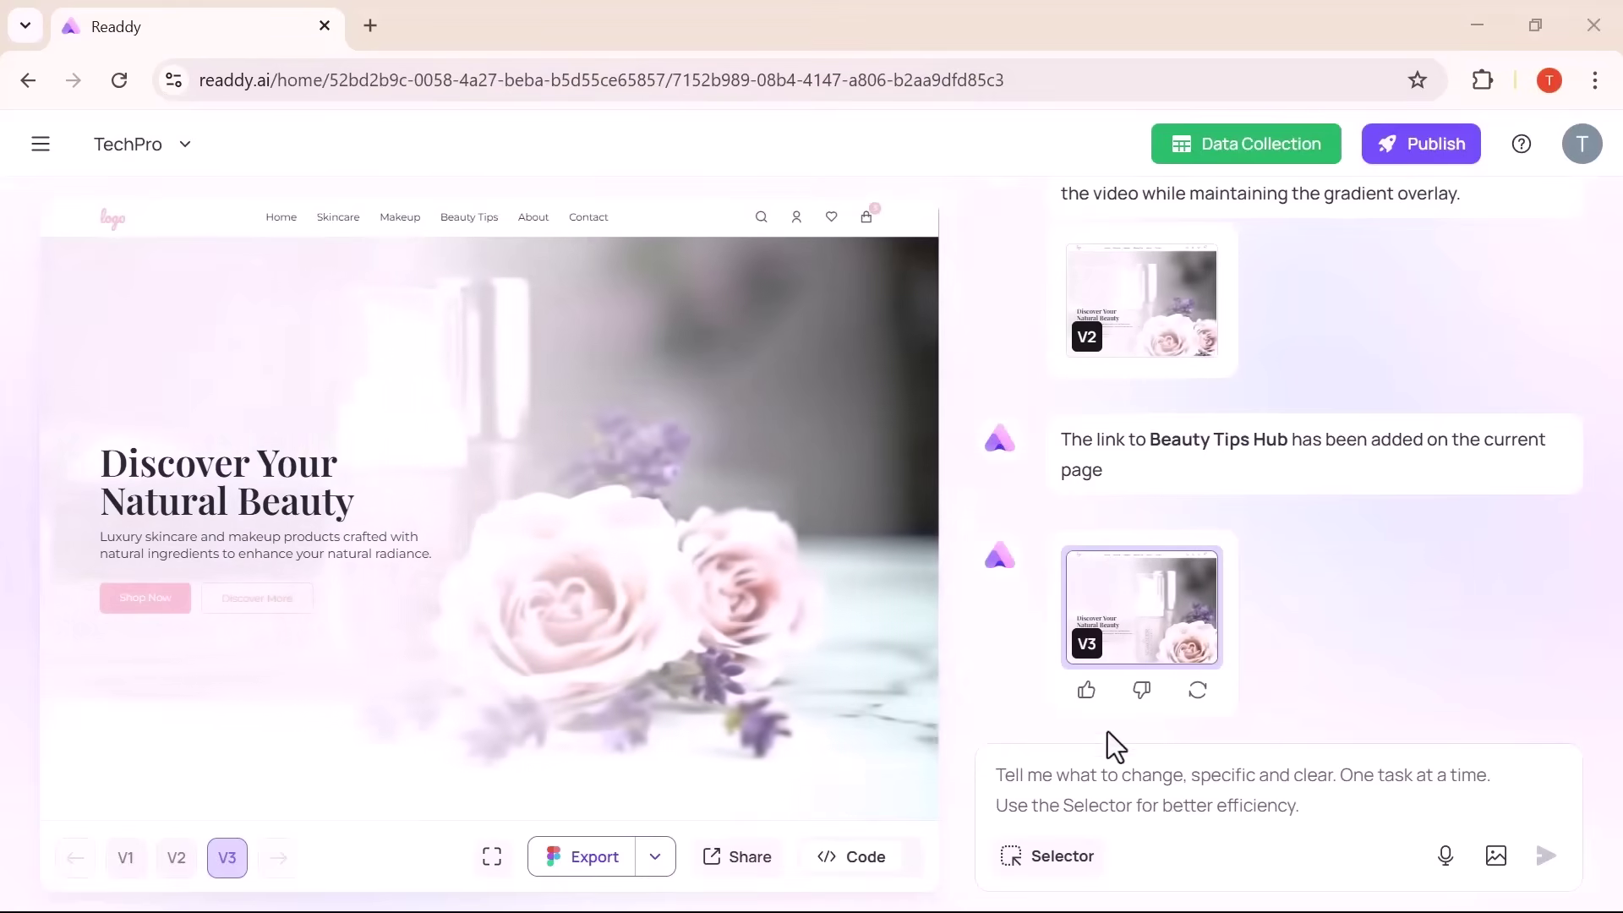
Append 'Products' to the hero headline so it reads 'Discover Your Natural Beauty Products'.
{"action": "left_click", "coordinate": [1067, 859]}
{"action": "left_click", "coordinate": [298, 475]}
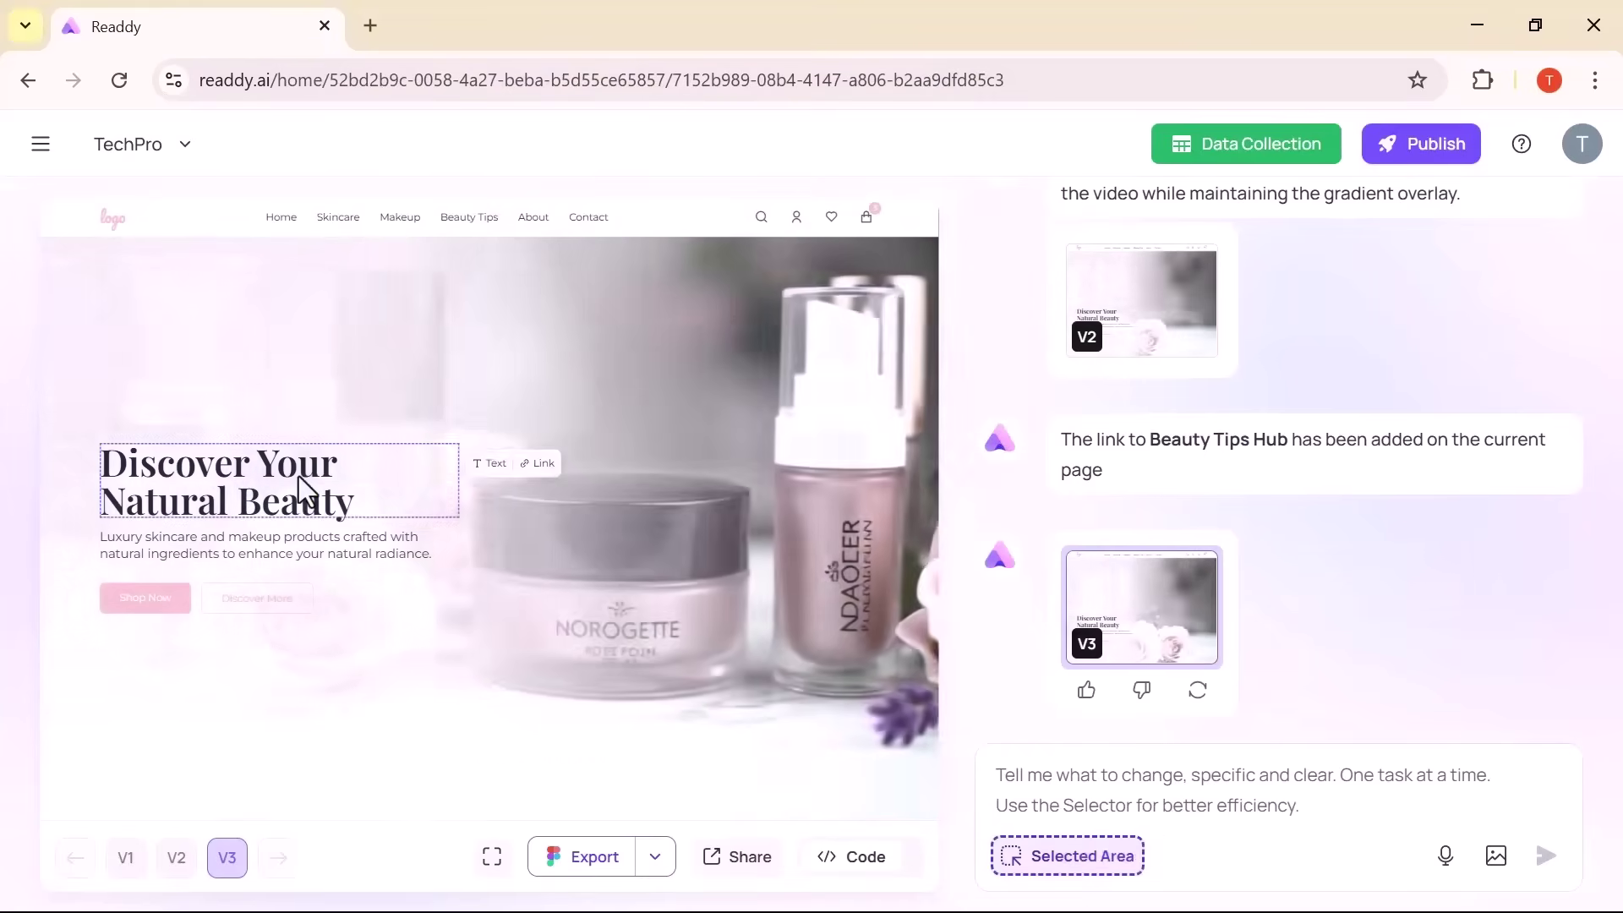
{"action": "left_click", "coordinate": [478, 465]}
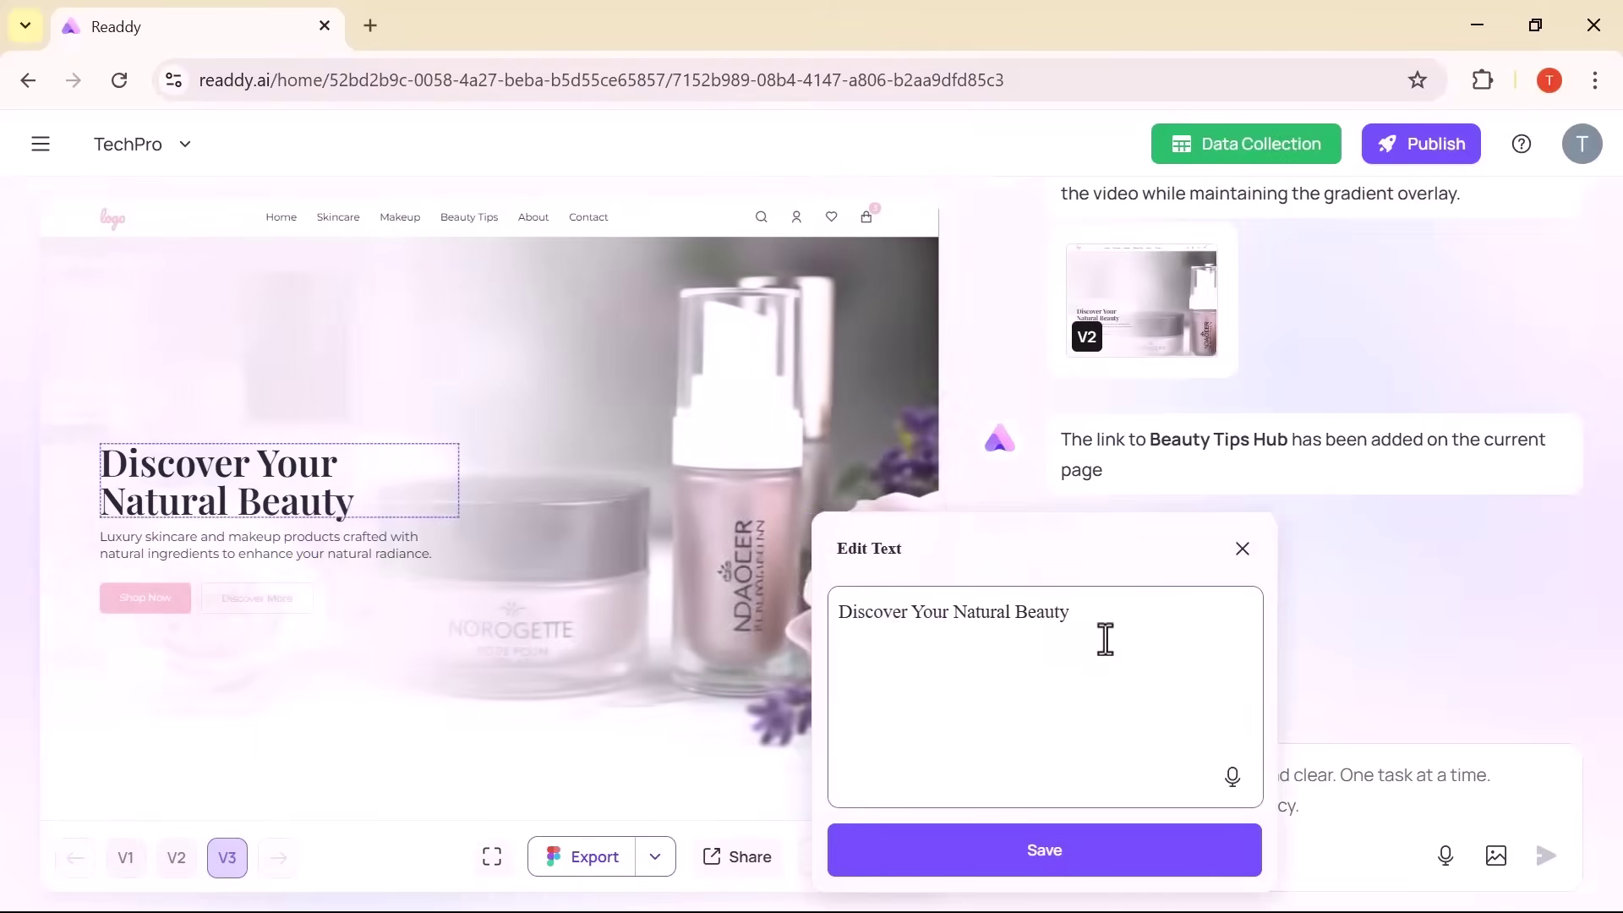
{"action": "type", "text": "Products"}
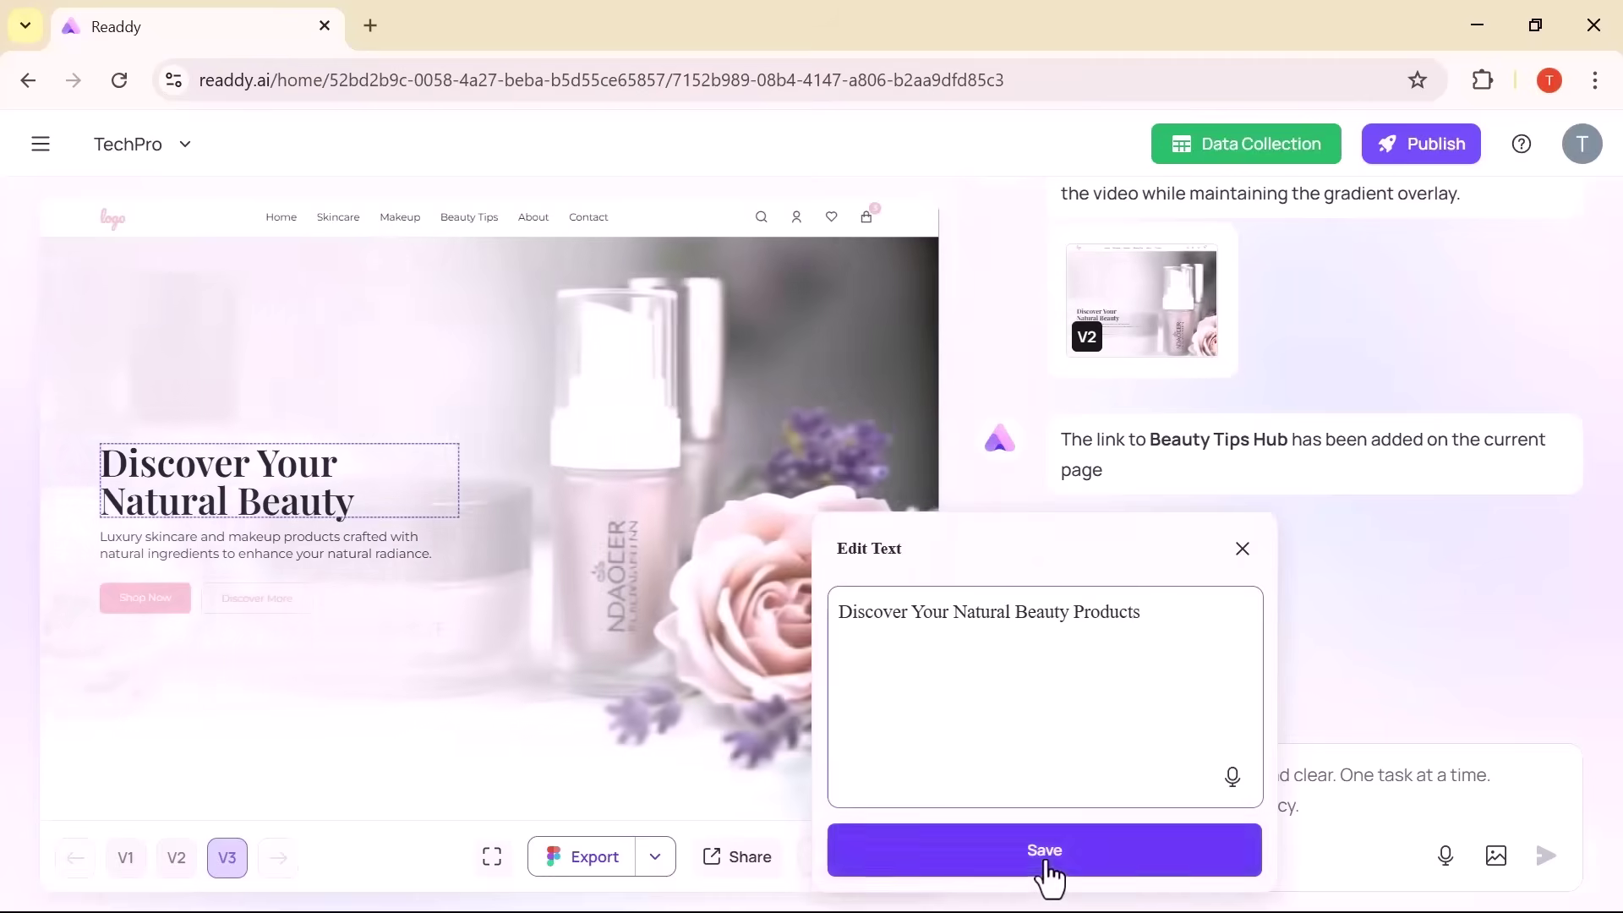
{"action": "left_click", "coordinate": [1046, 862]}
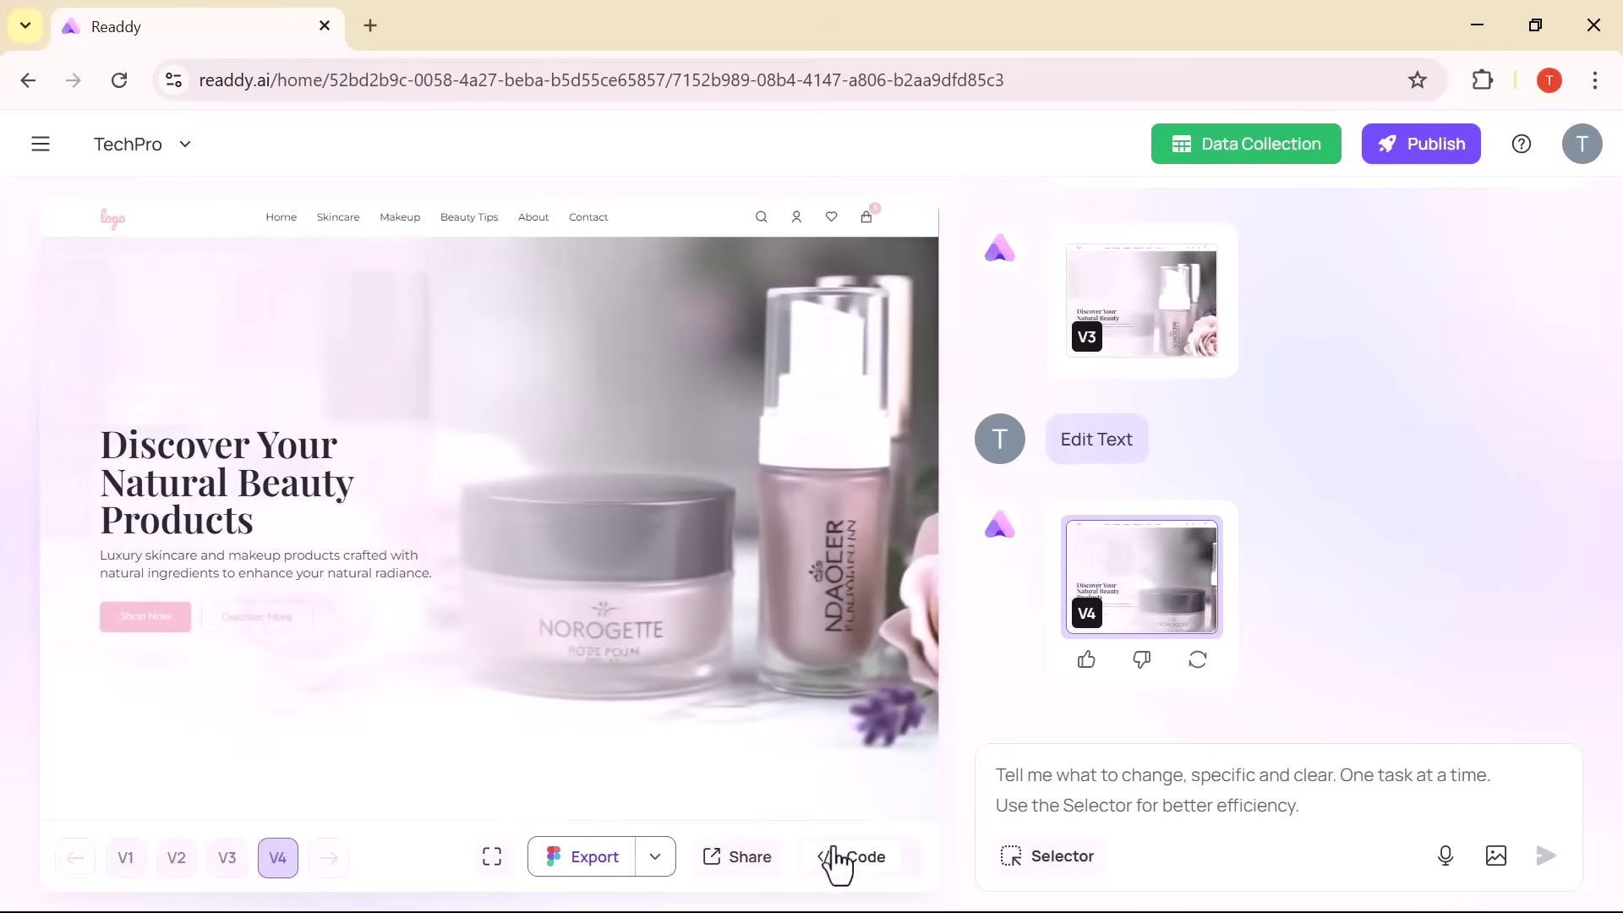
Scroll through the home page's HTML source, then view the V4 site full screen.
{"action": "left_click", "coordinate": [887, 877]}
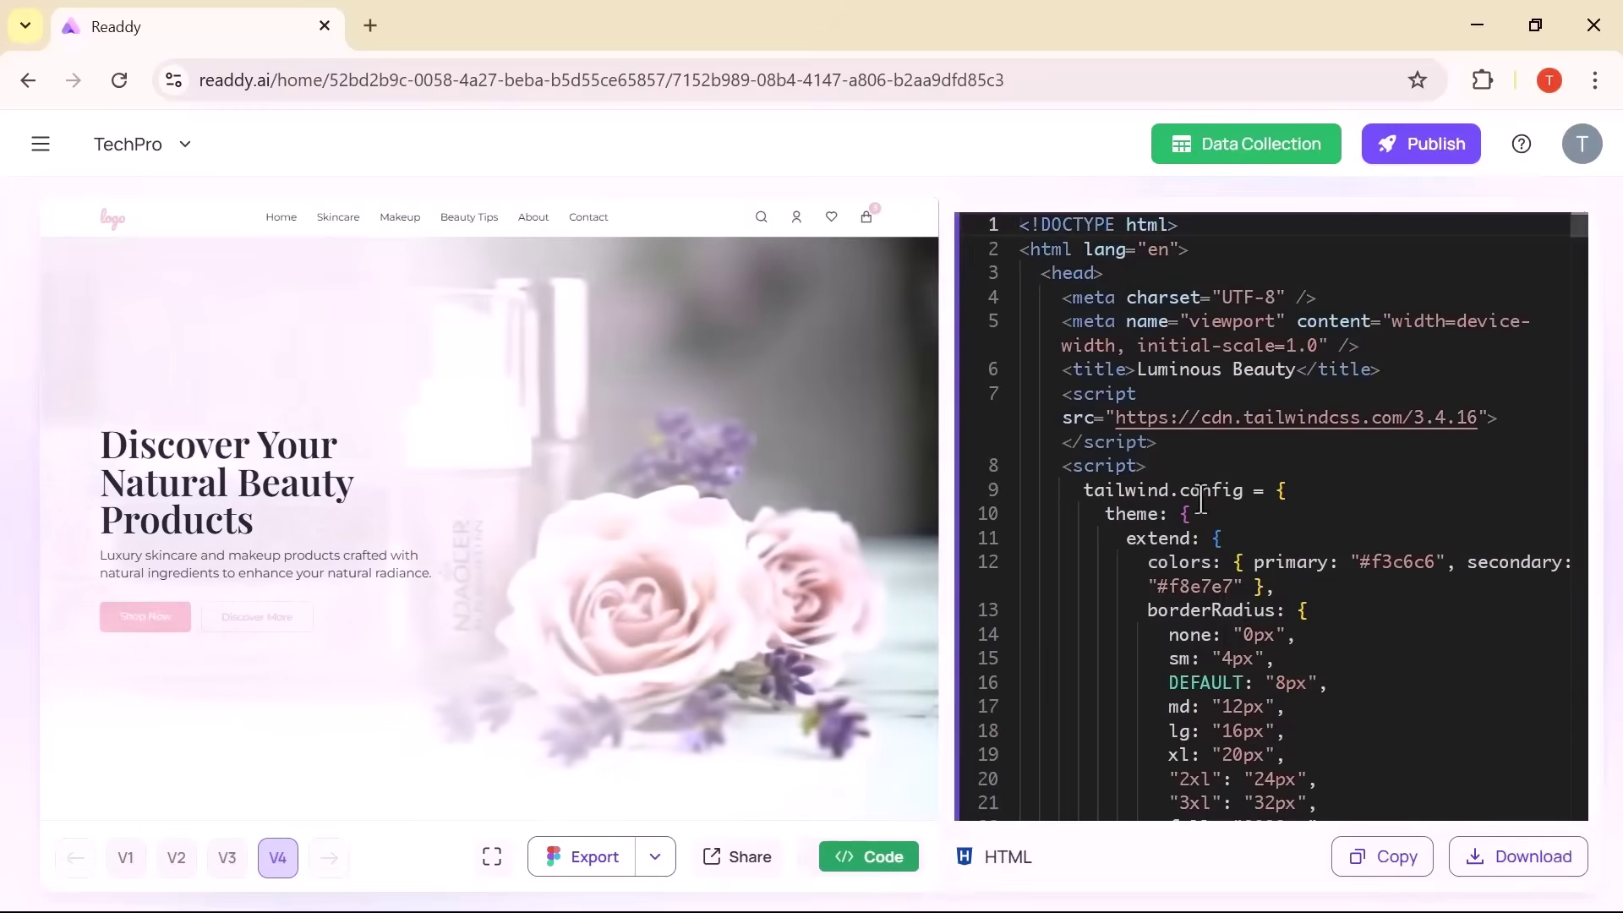
{"action": "scroll", "coordinate": [1310, 410], "scroll_direction": "down", "scroll_amount": 3}
{"action": "scroll", "coordinate": [1310, 414], "scroll_direction": "down", "scroll_amount": 10}
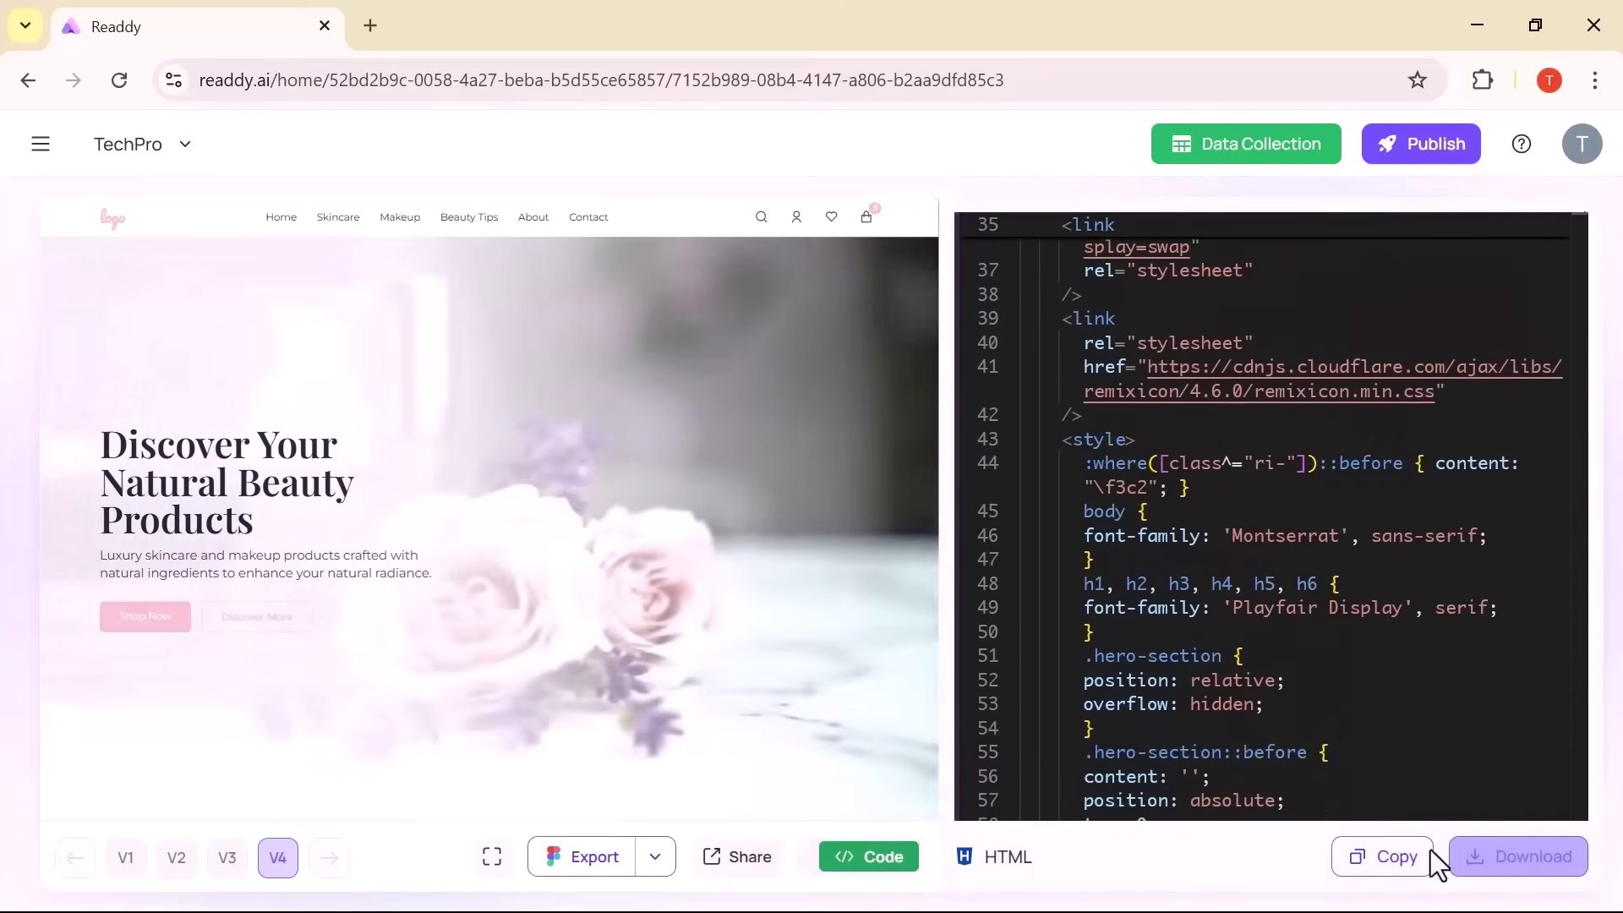
{"action": "scroll", "coordinate": [1356, 656], "scroll_direction": "down", "scroll_amount": 3}
{"action": "scroll", "coordinate": [1357, 656], "scroll_direction": "down", "scroll_amount": 20}
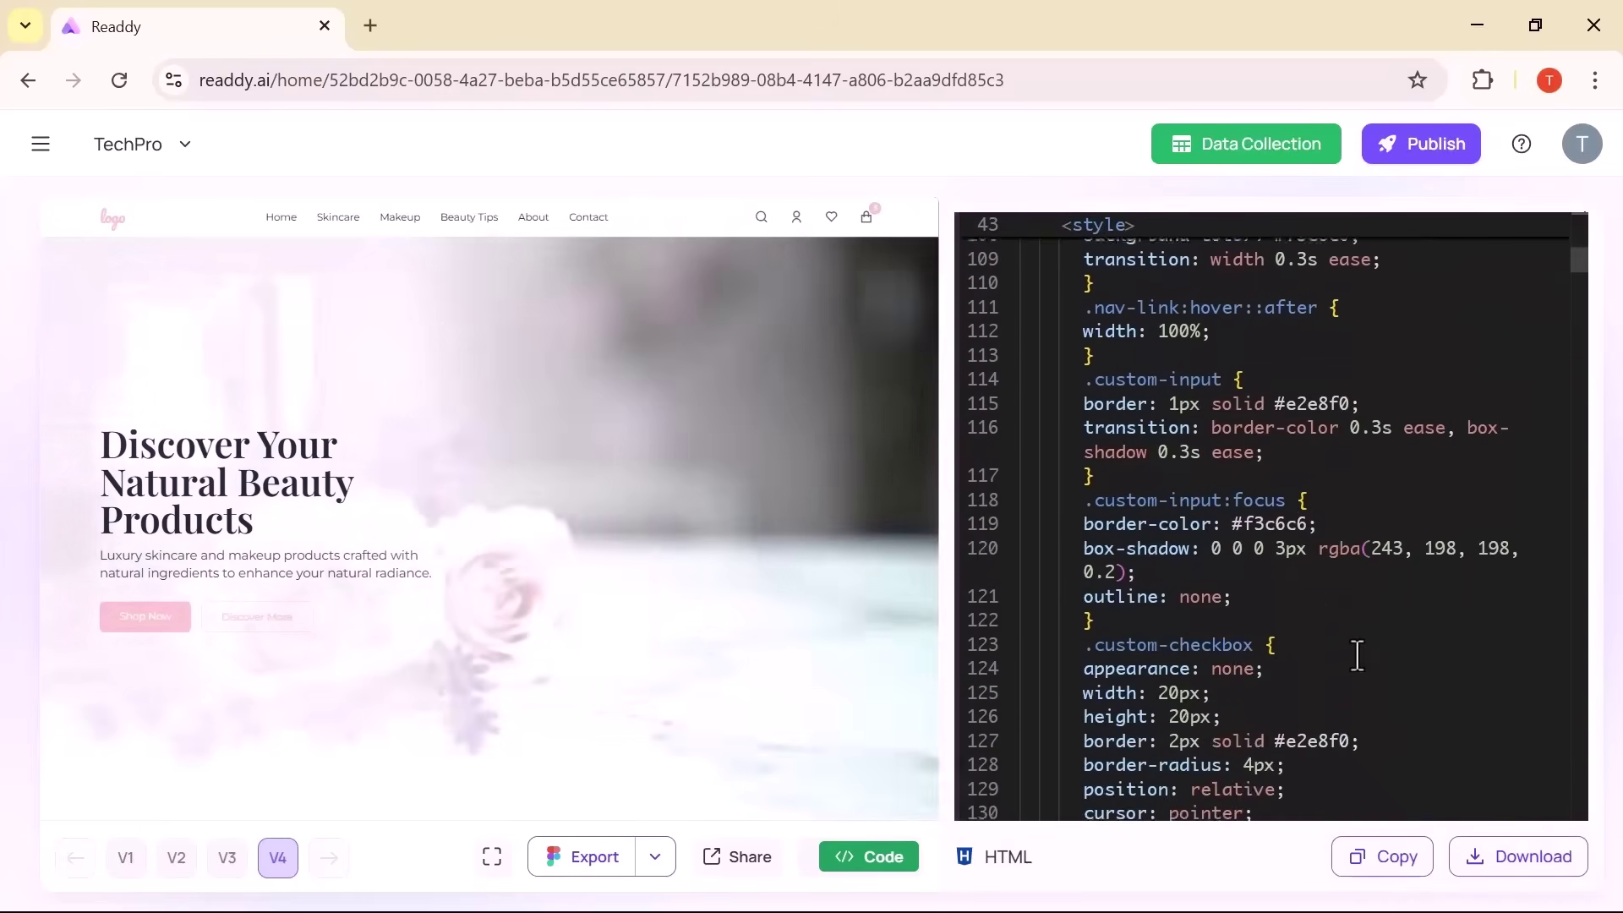
{"action": "scroll", "coordinate": [1357, 656], "scroll_direction": "up", "scroll_amount": 20}
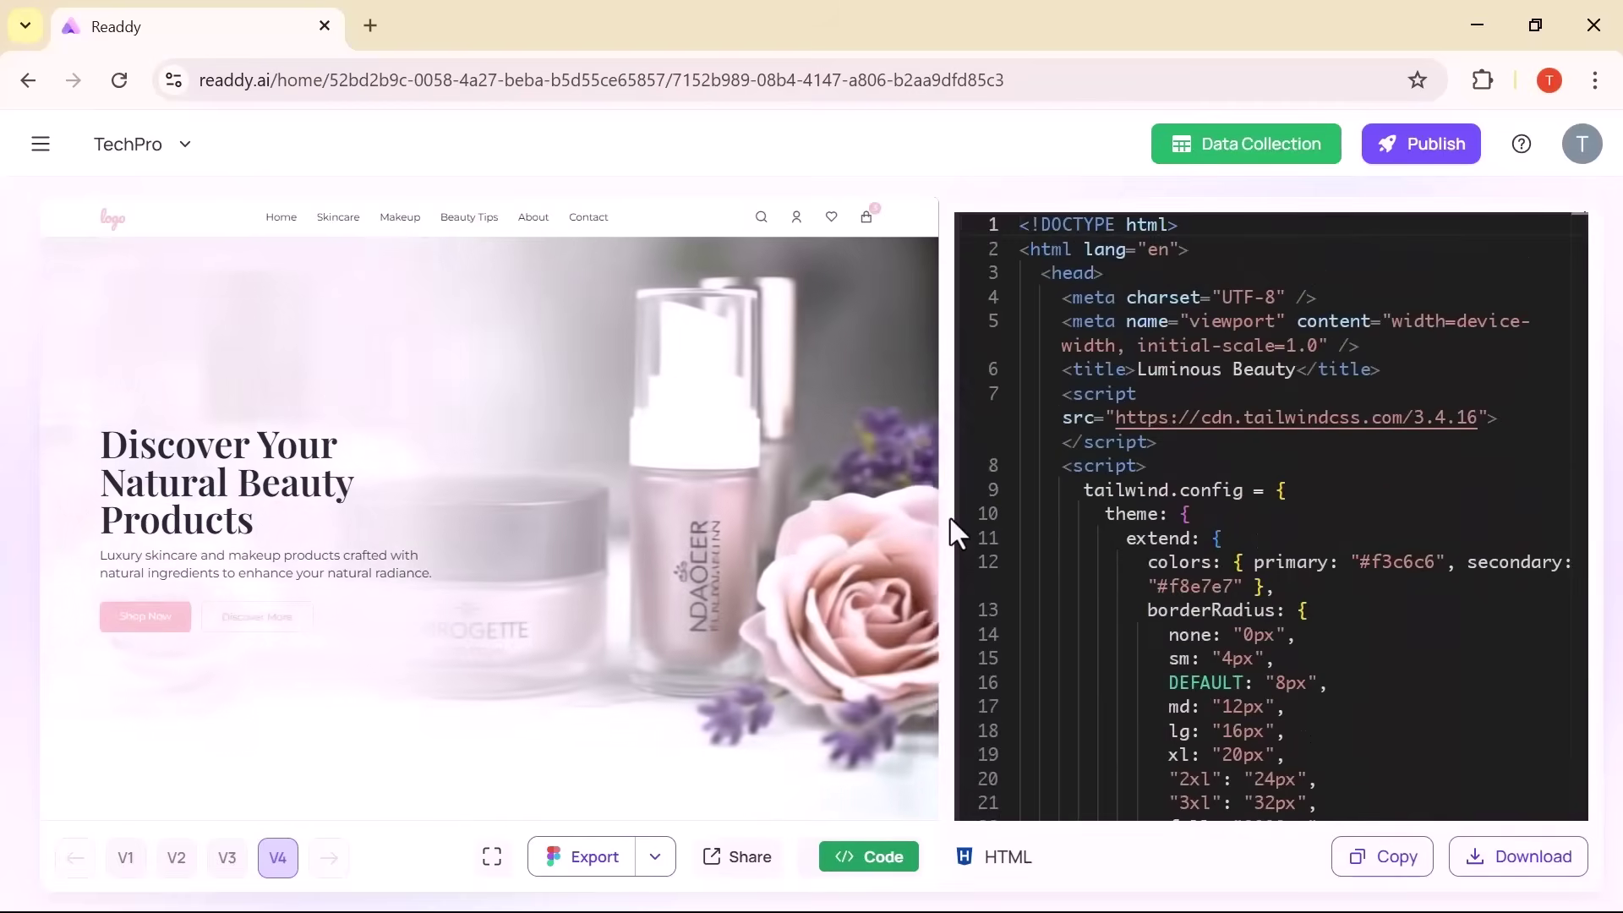
{"action": "left_click", "coordinate": [1405, 152]}
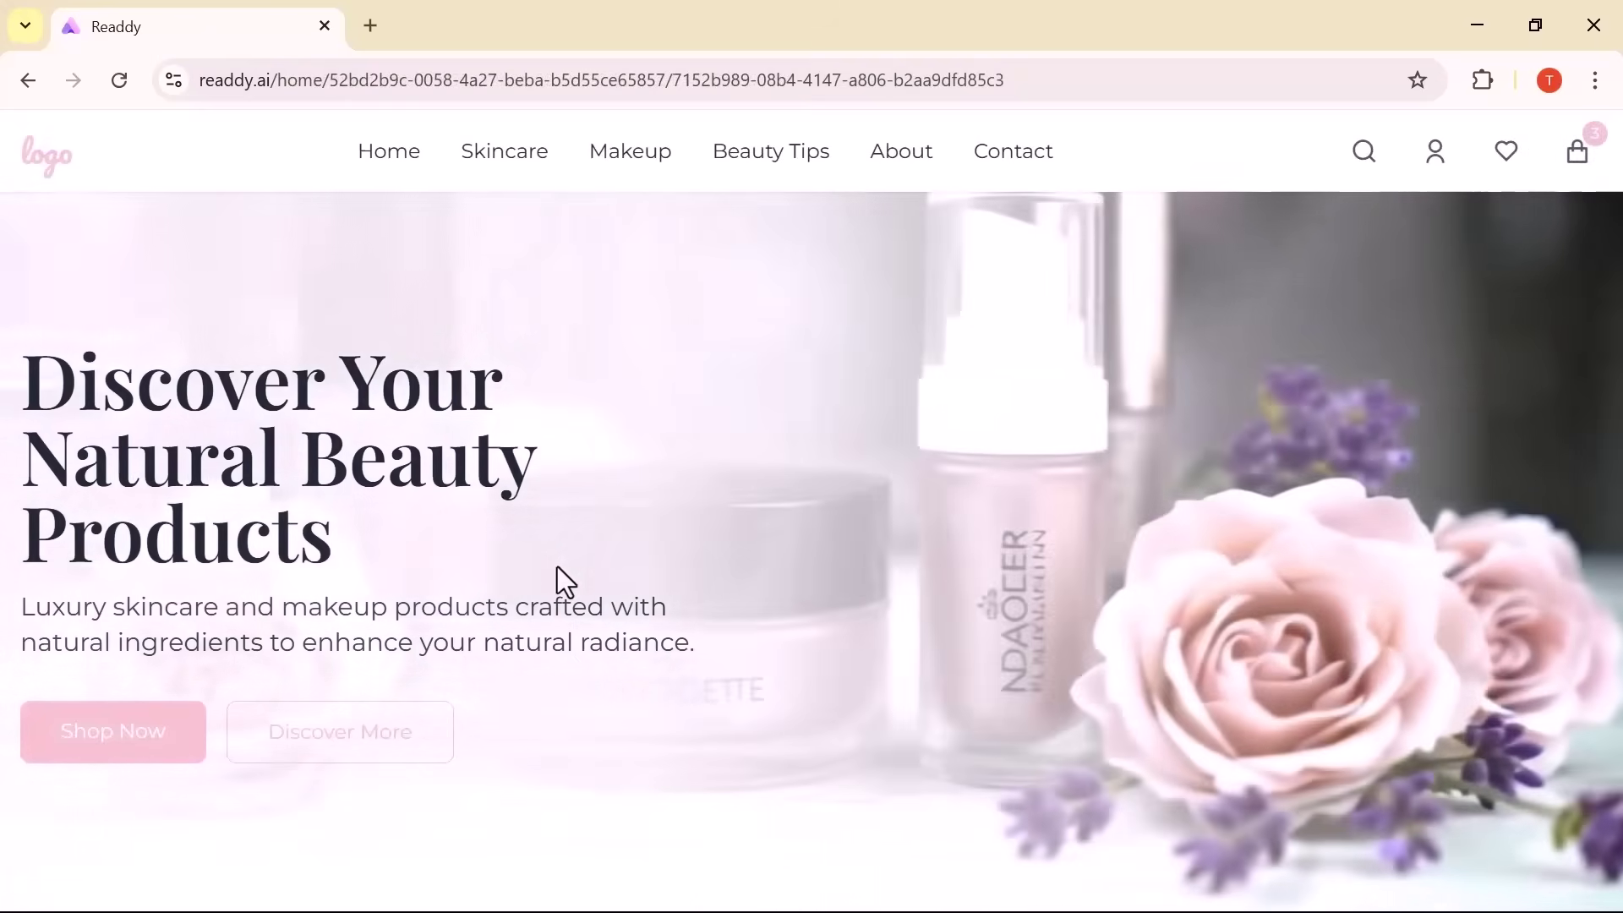
Scroll down through the finished beauty home page's sections to its end, landing on Readdy's Websites that Stand Out page.
{"action": "scroll", "coordinate": [557, 567], "scroll_direction": "down", "scroll_amount": 7}
{"action": "scroll", "coordinate": [557, 567], "scroll_direction": "down", "scroll_amount": 10}
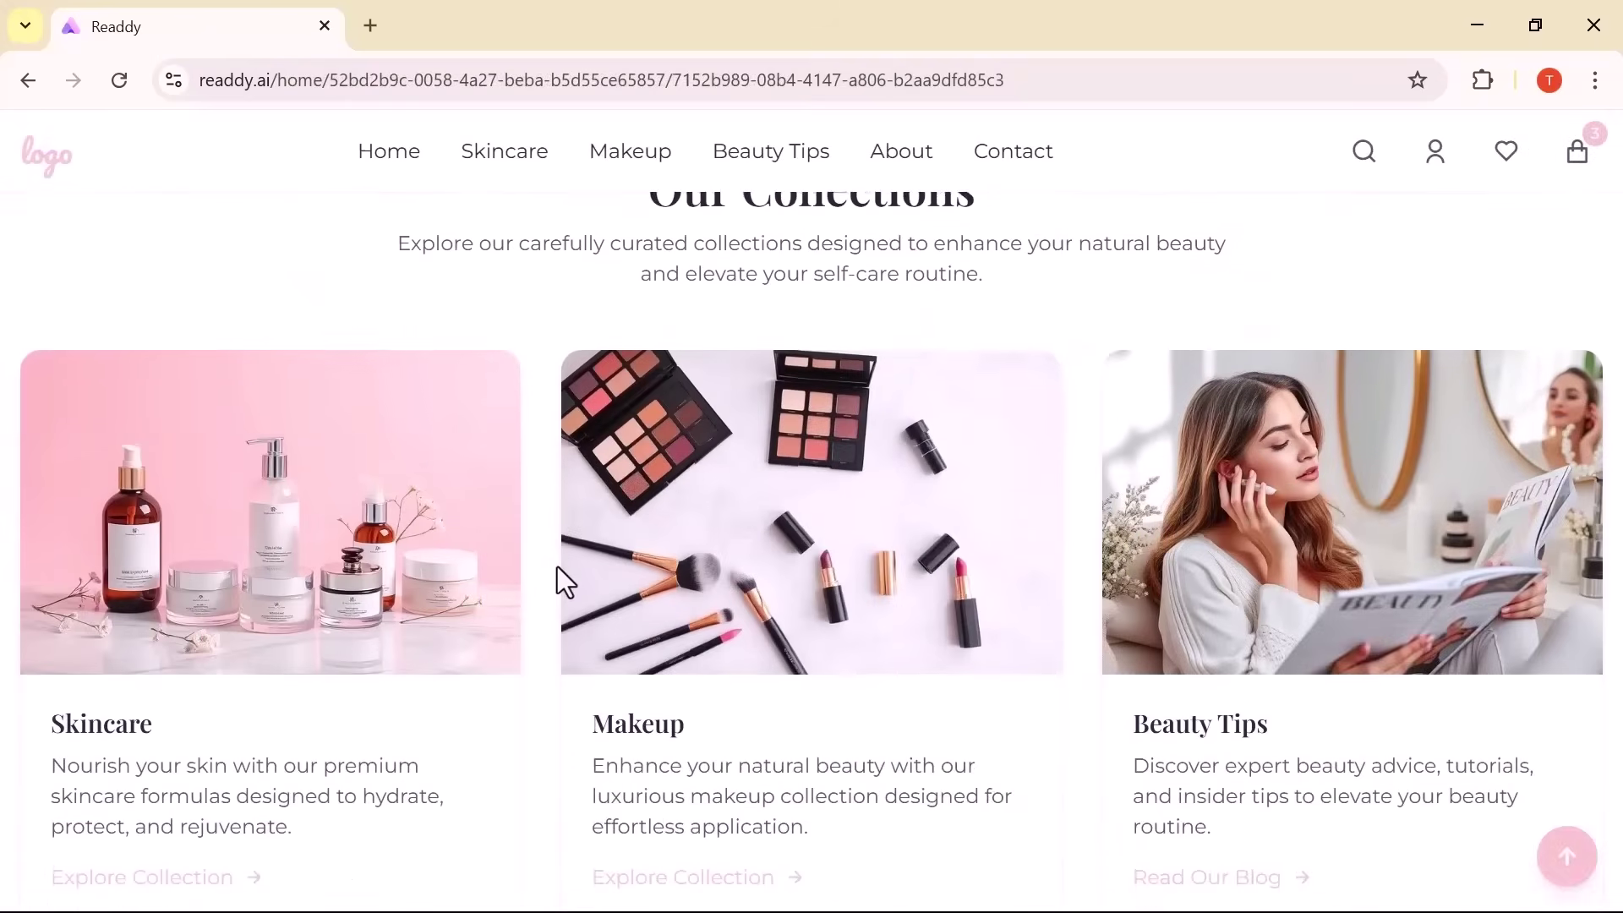
{"action": "scroll", "coordinate": [557, 568], "scroll_direction": "down", "scroll_amount": 8}
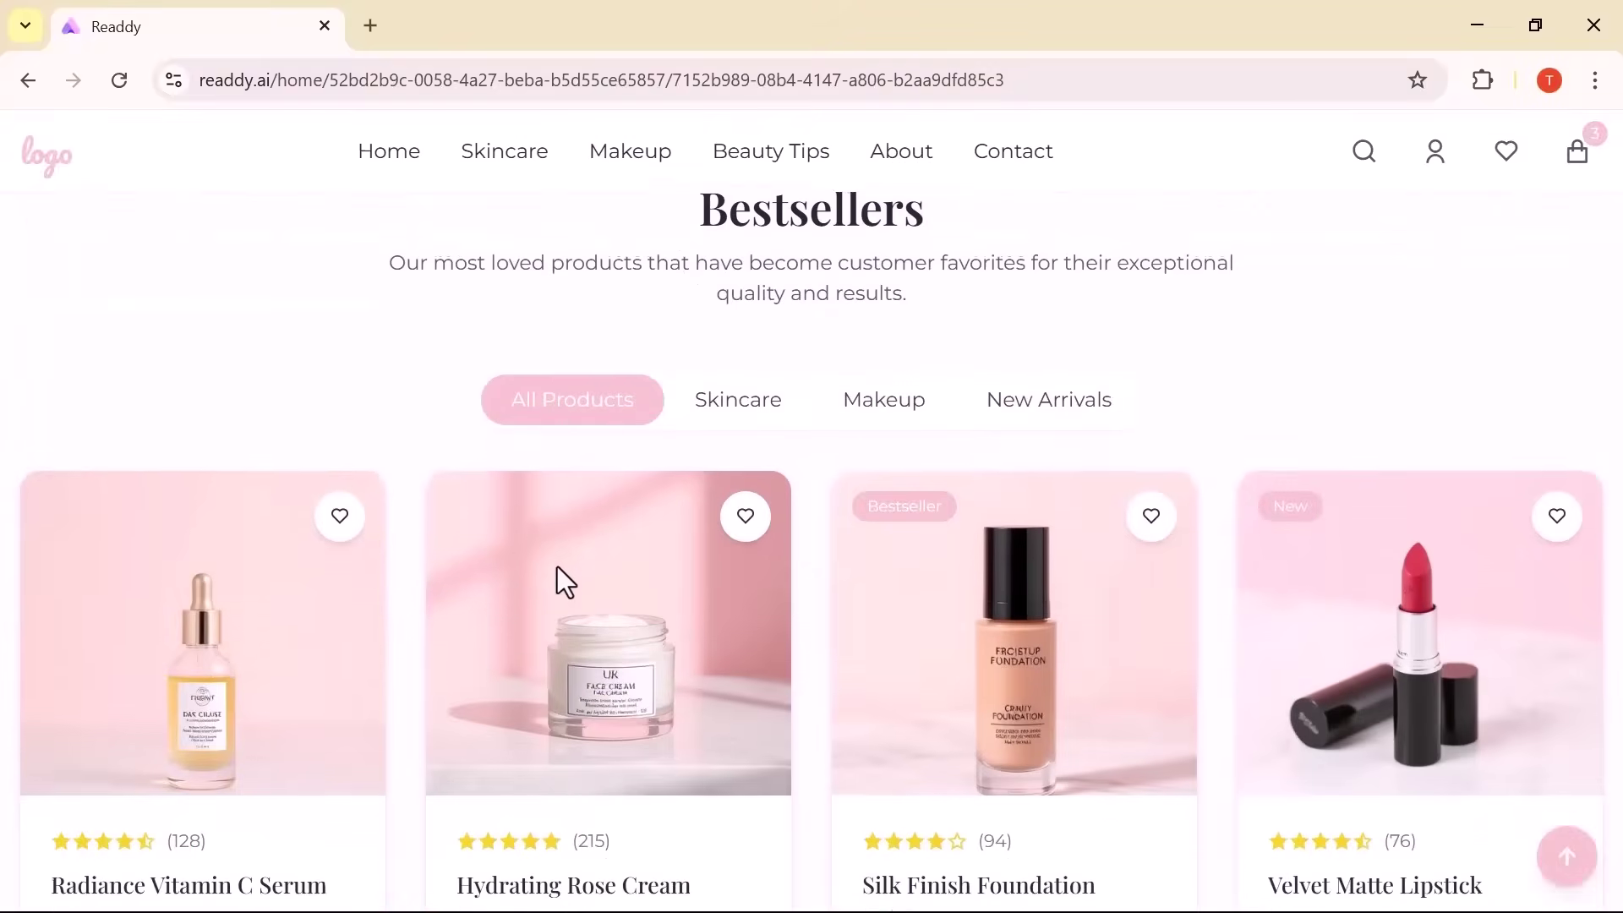
{"action": "scroll", "coordinate": [556, 568], "scroll_direction": "down", "scroll_amount": 12}
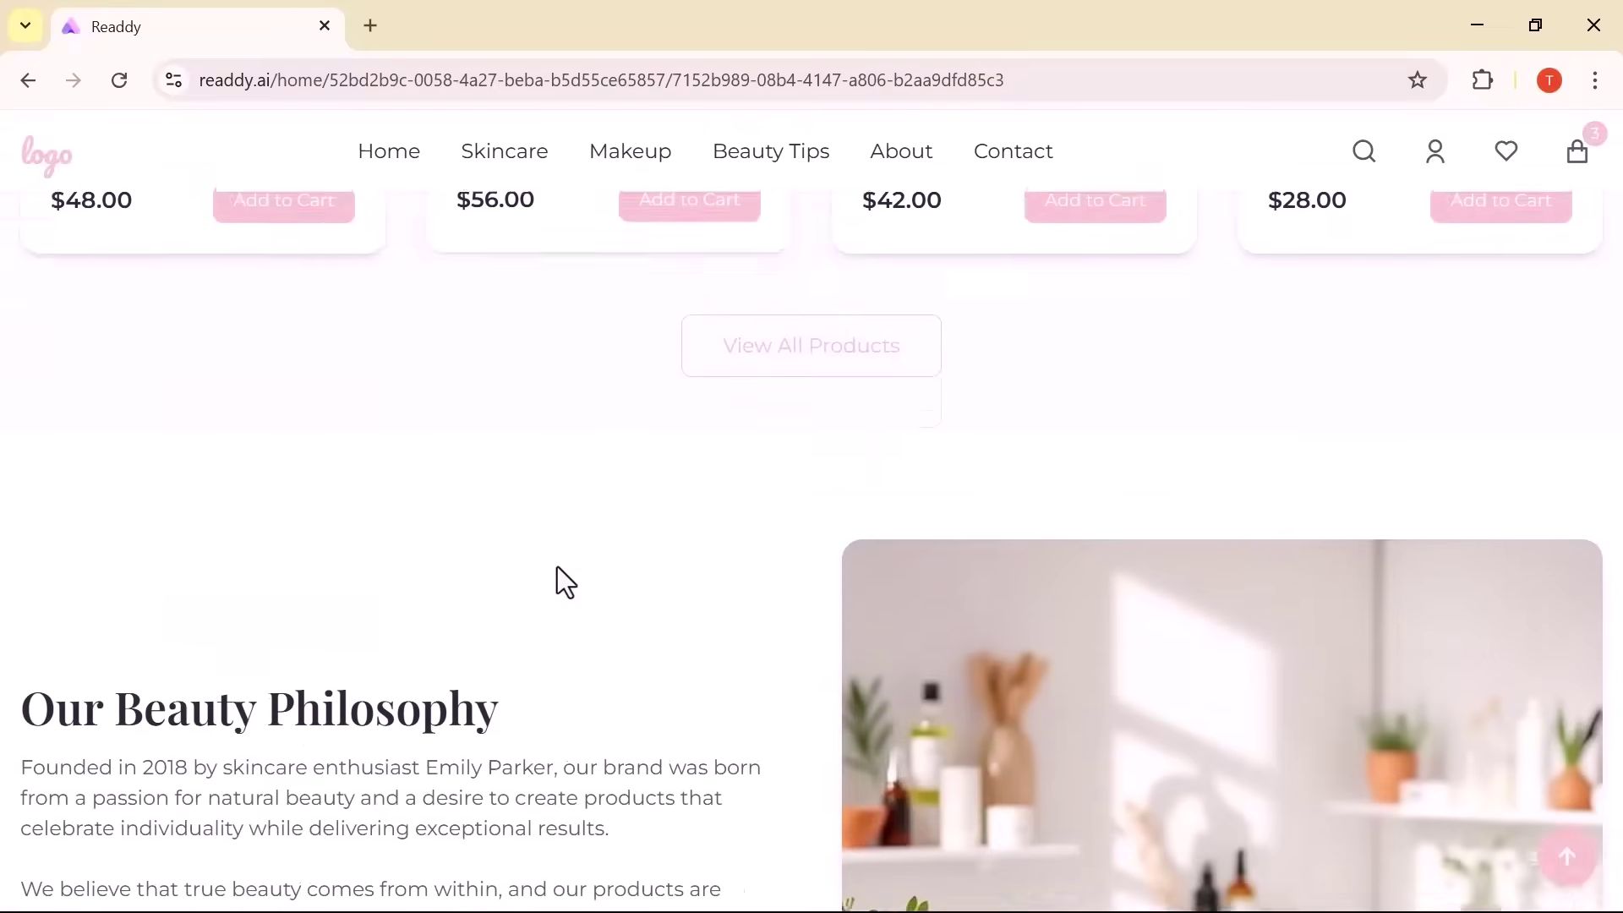
{"action": "scroll", "coordinate": [557, 568], "scroll_direction": "down", "scroll_amount": 12}
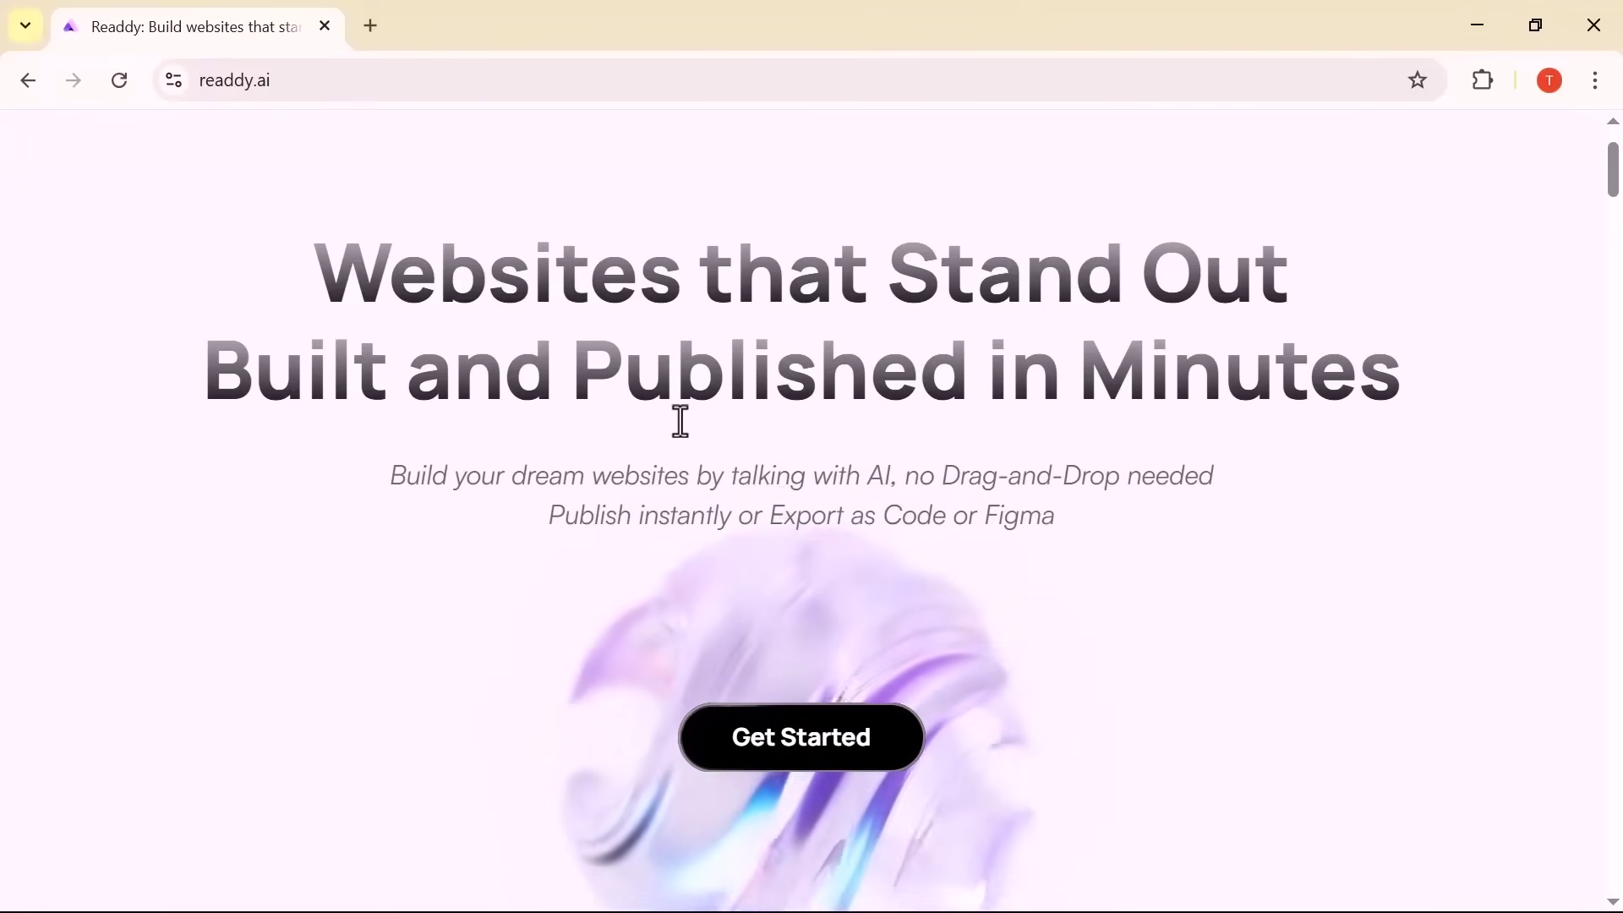
Scroll down the landing page to the Beautiful designs showcase with the Master The Mountains site.
{"action": "scroll", "coordinate": [681, 421], "scroll_direction": "down", "scroll_amount": 10}
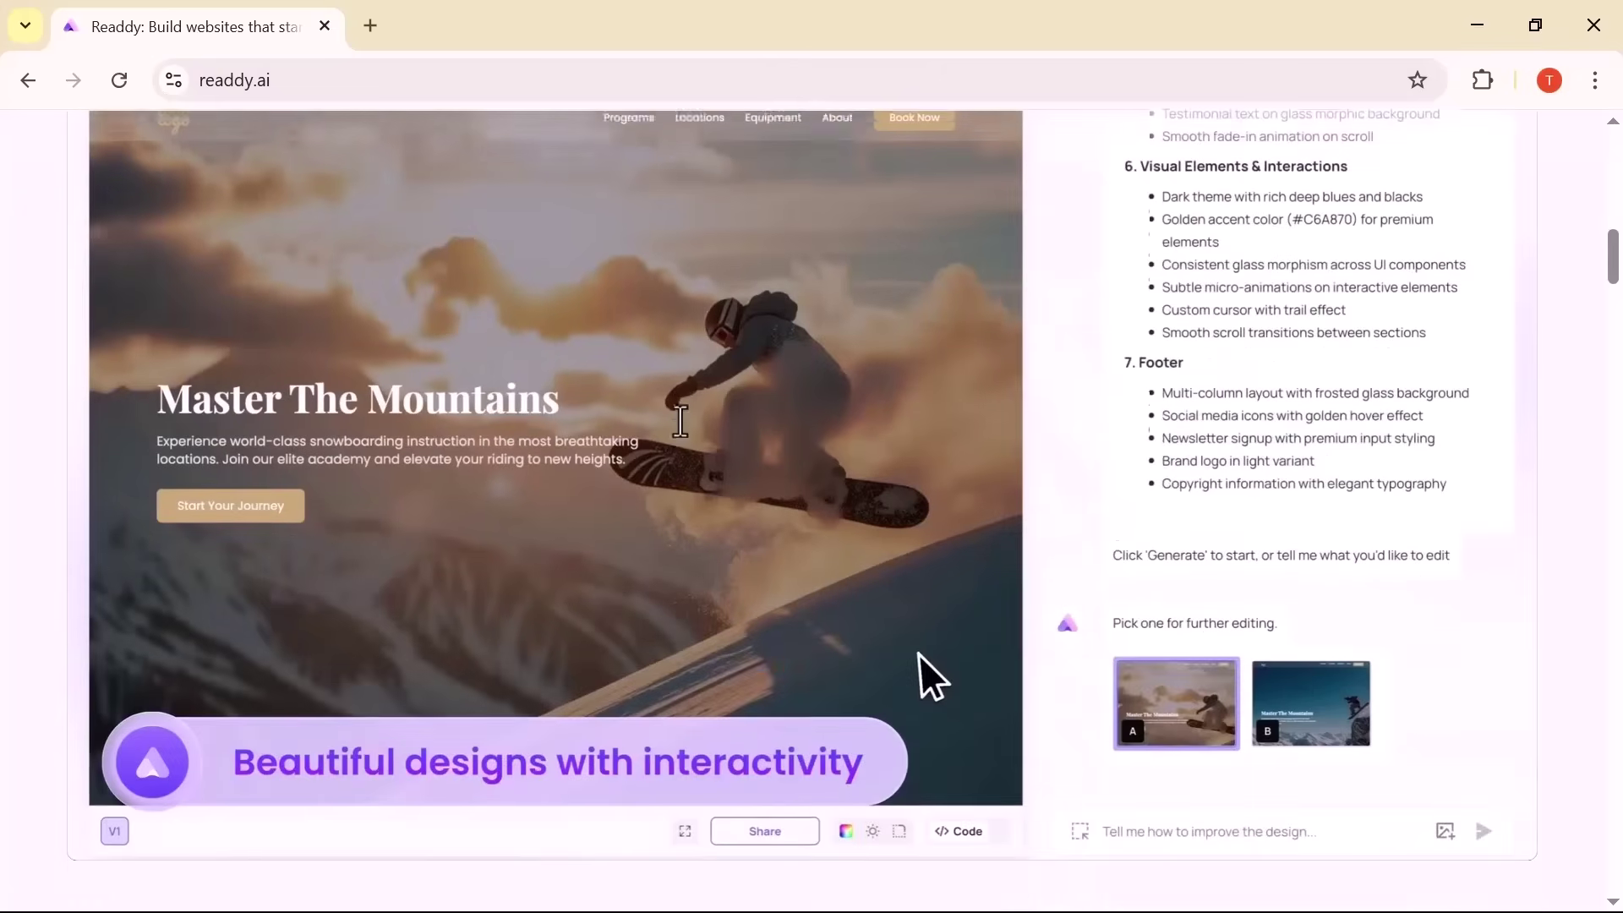